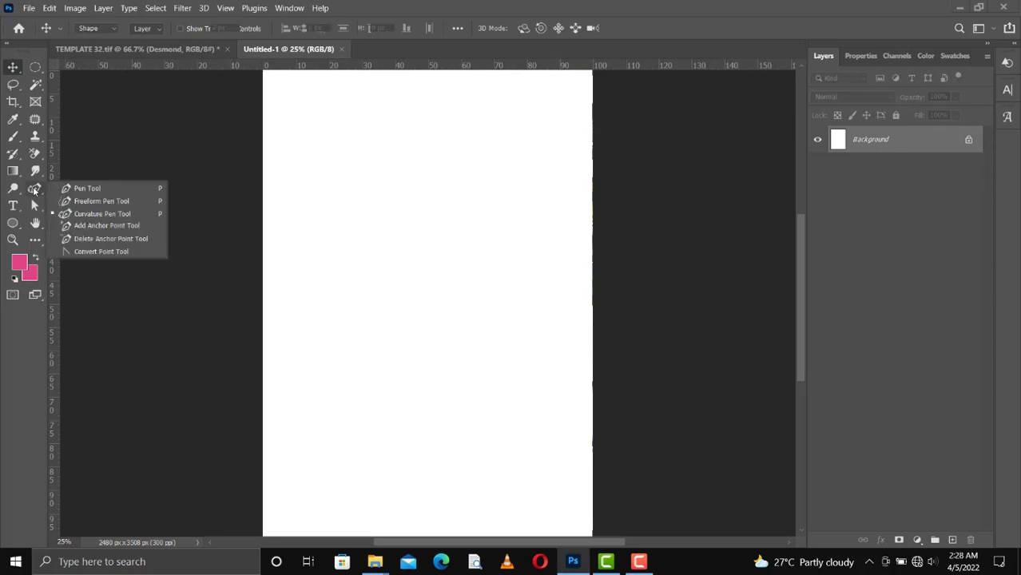
# Draw a four-corner Pen shape covering the lower two-thirds of the page.
pyautogui.click(91, 190)
pyautogui.rightClick(35, 189)
pyautogui.click(78, 190)
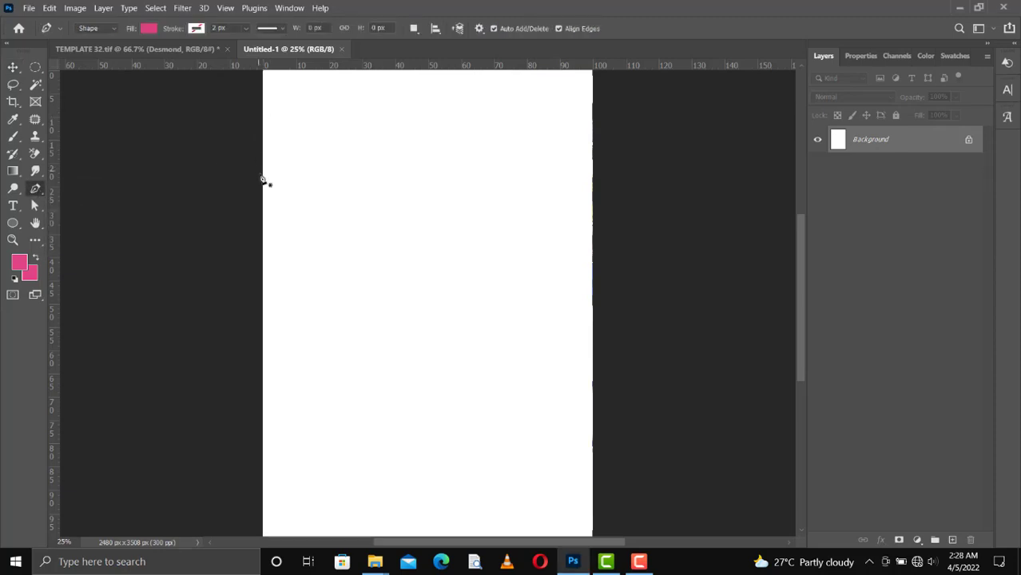
pyautogui.click(262, 206)
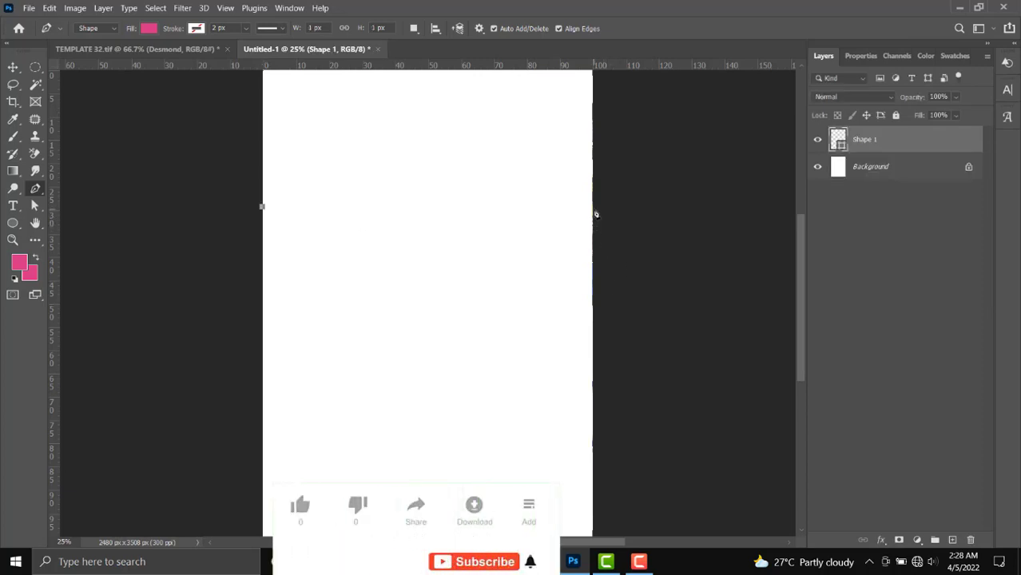
pyautogui.click(593, 207)
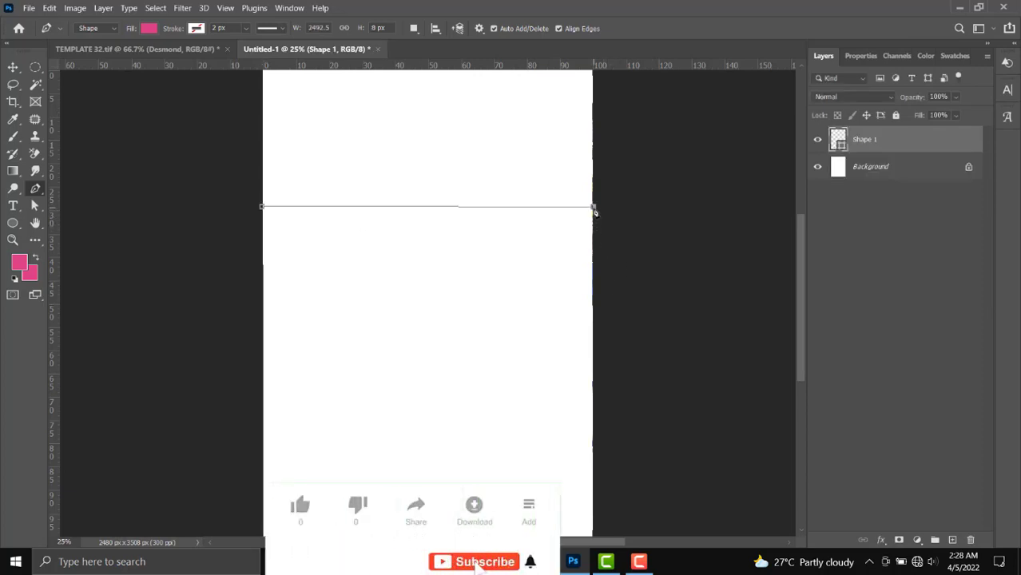
pyautogui.click(593, 534)
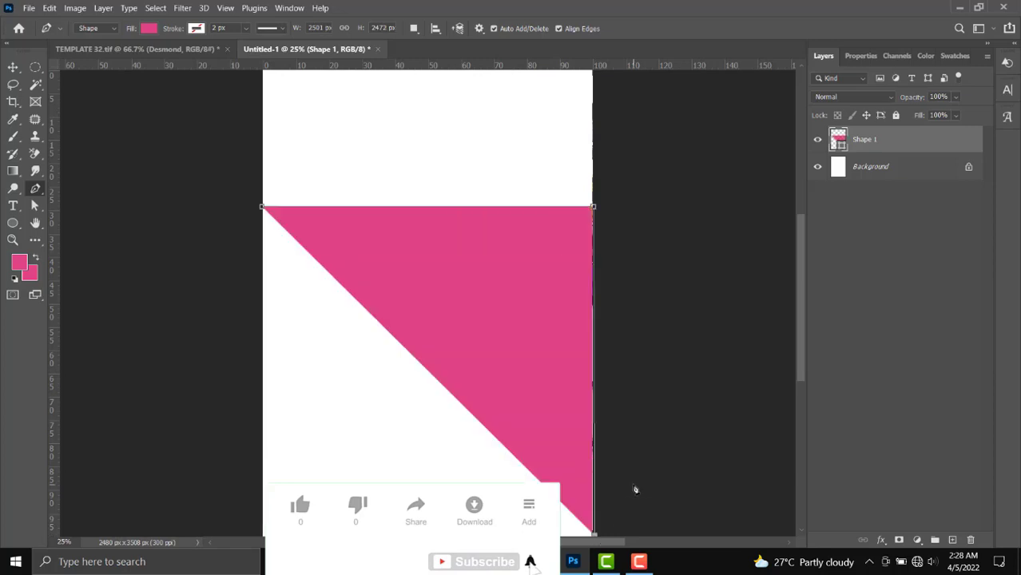
pyautogui.click(263, 534)
pyautogui.click(263, 207)
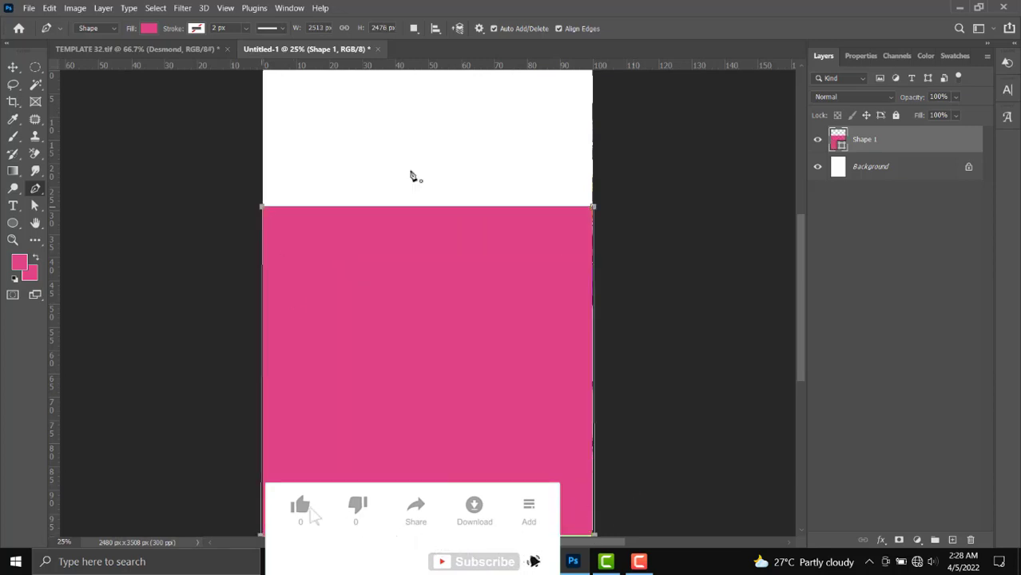
pyautogui.press('v')
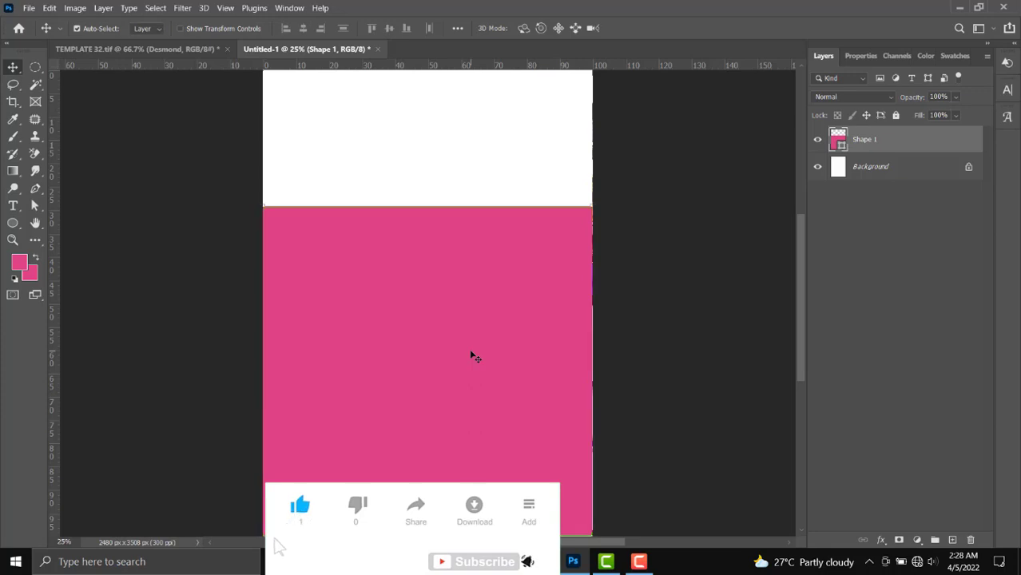
# Change the shape's fill from pink to black.
pyautogui.press('u')
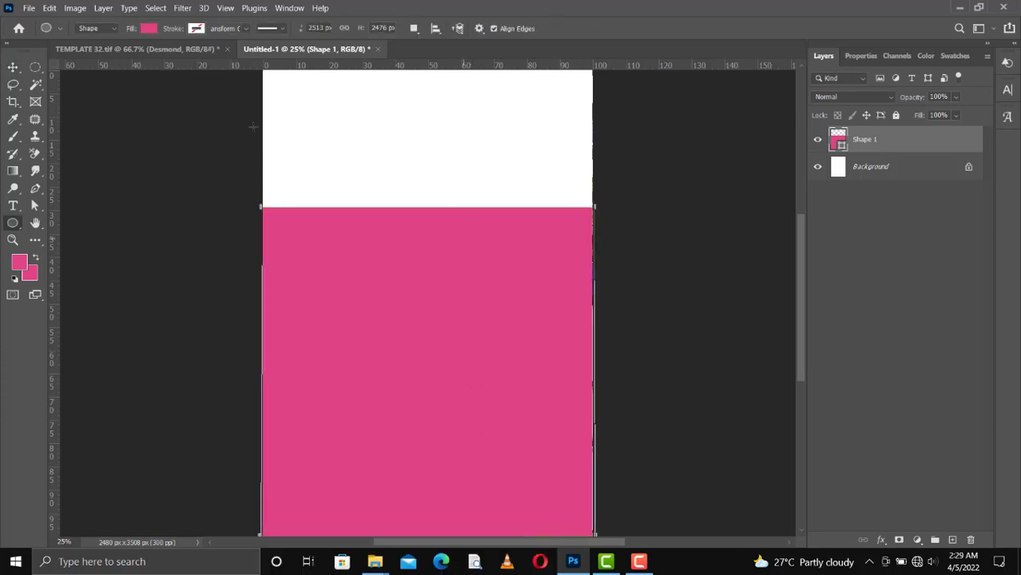
pyautogui.click(149, 28)
pyautogui.click(67, 99)
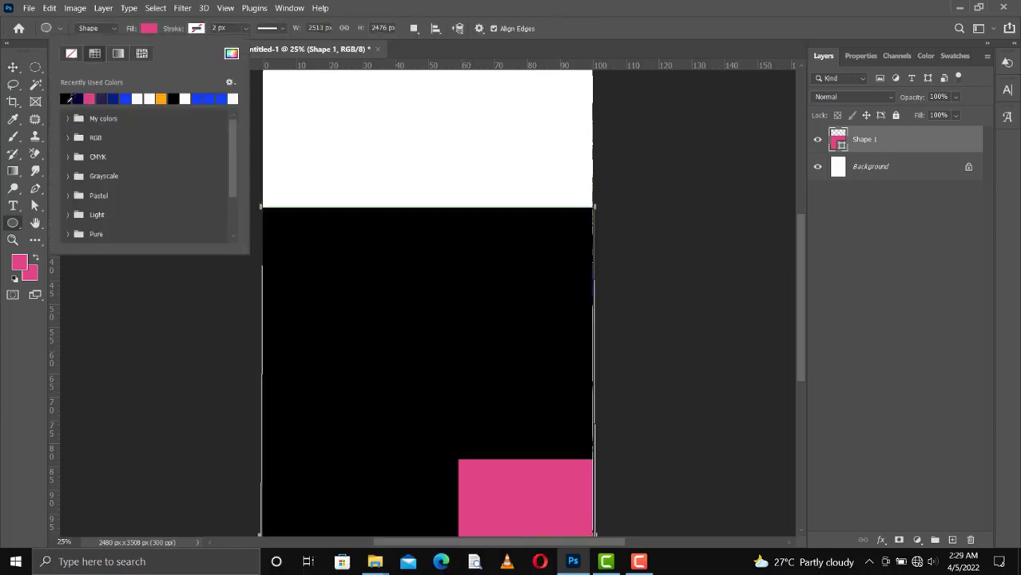
pyautogui.click(12, 67)
pyautogui.click(391, 171)
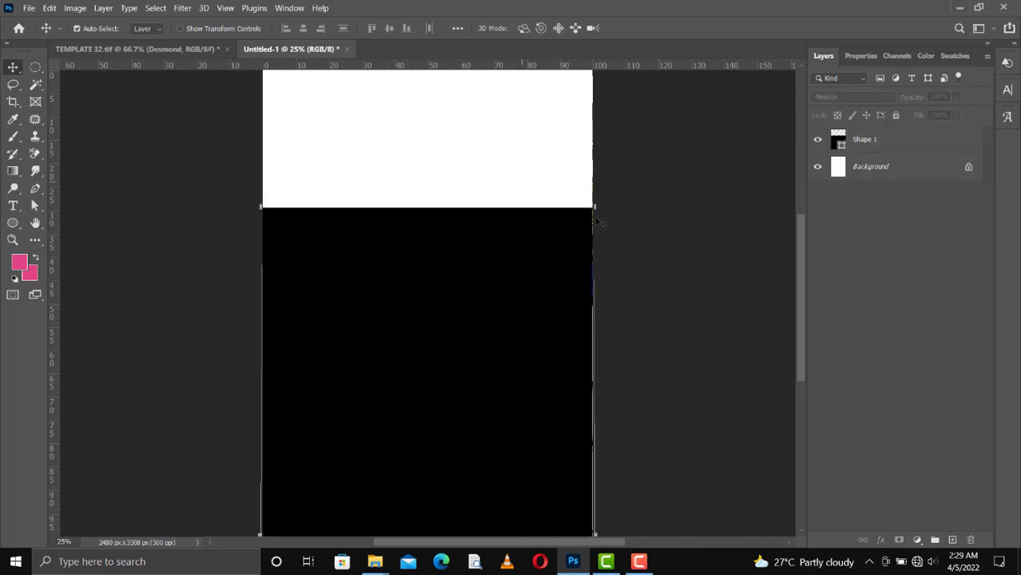
# Save the flyer as TEMPLATE 33.tif, a layered TIFF in the BIRTHDAY PACKAGES folder.
pyautogui.hotkey('ctrl', 's')
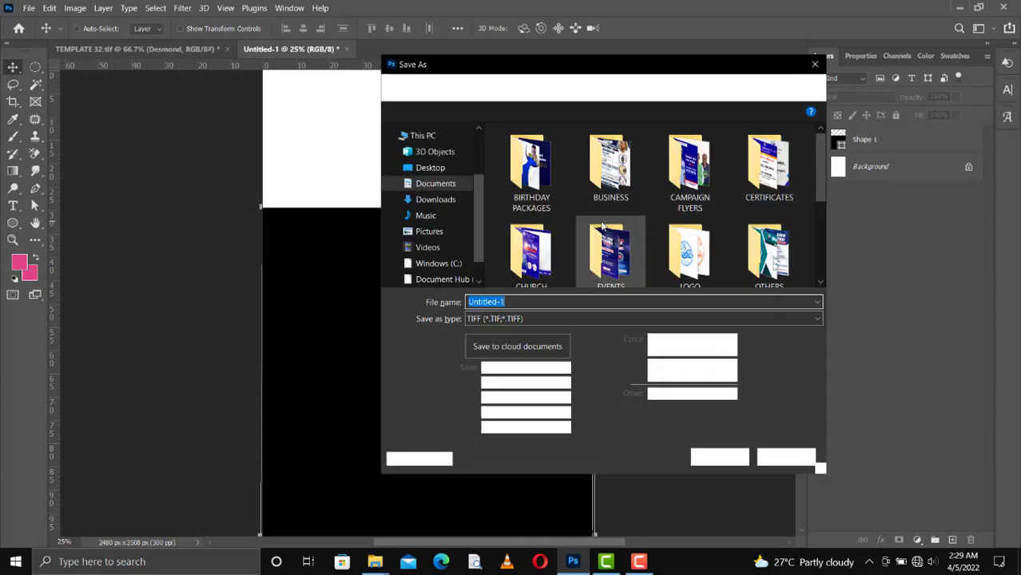
pyautogui.doubleClick(532, 168)
pyautogui.scroll(-10, 560, 274)
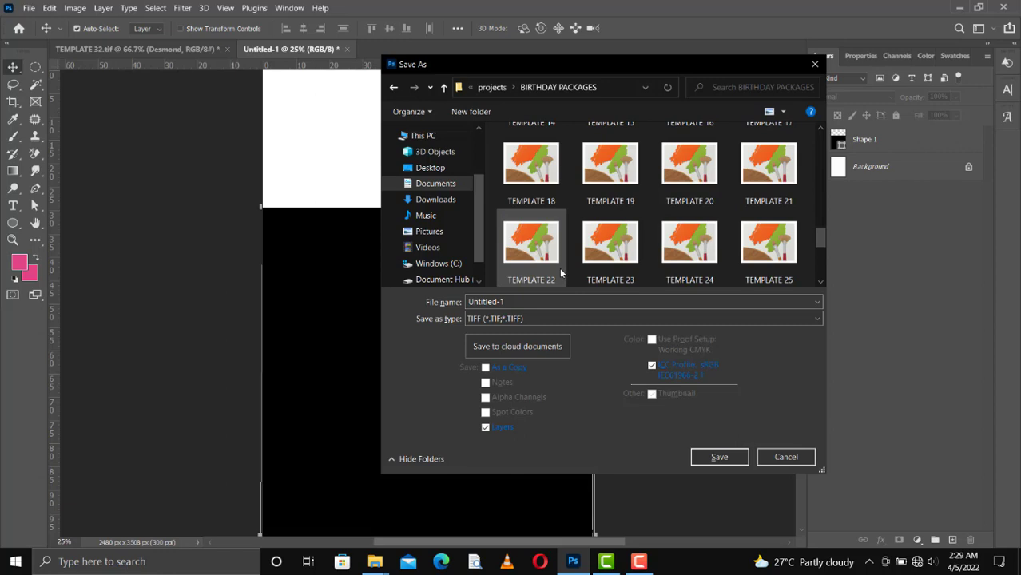
pyautogui.click(689, 164)
pyautogui.click(521, 302)
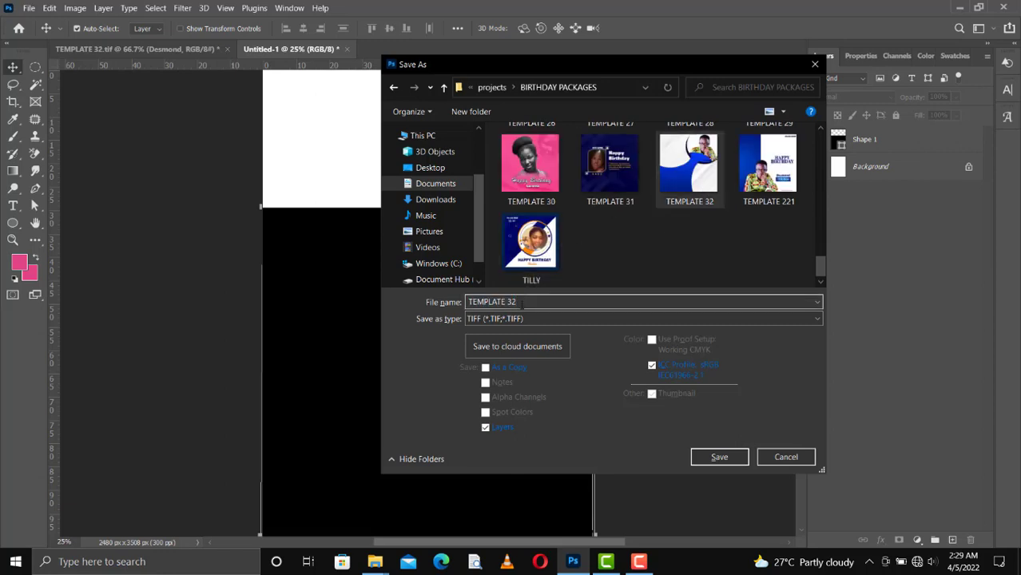
pyautogui.press('Return')
pyautogui.press('Return')
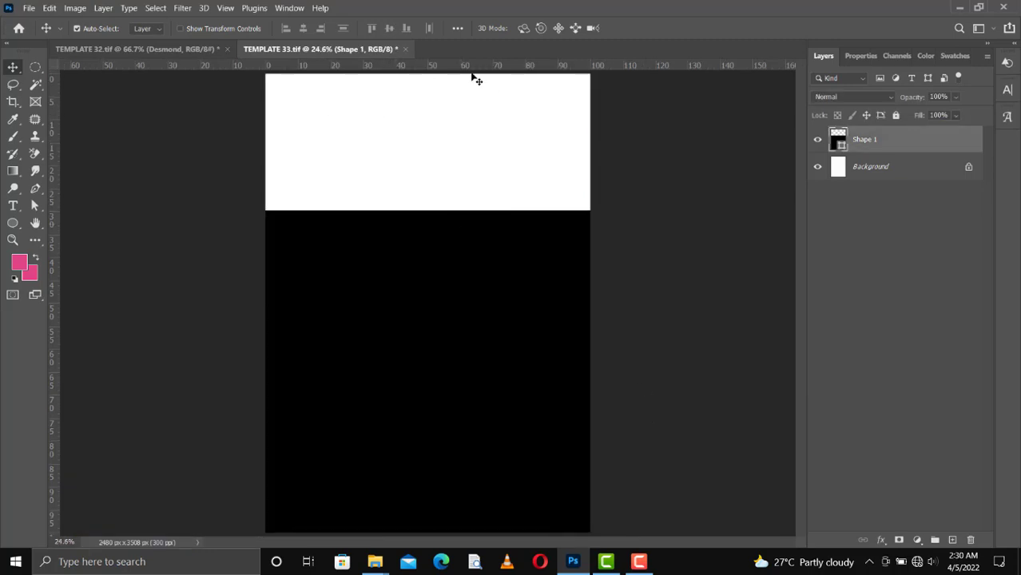
# Place the NOV_4700 photo into the flyer just above the Background layer.
pyautogui.click(520, 162)
pyautogui.click(859, 174)
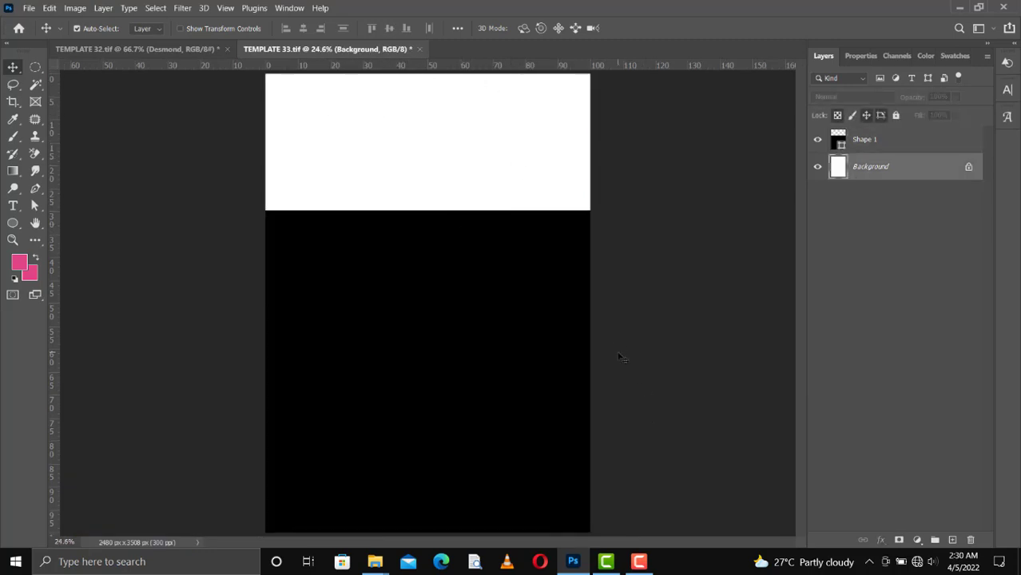
pyautogui.moveTo(370, 564)
pyautogui.click(471, 500)
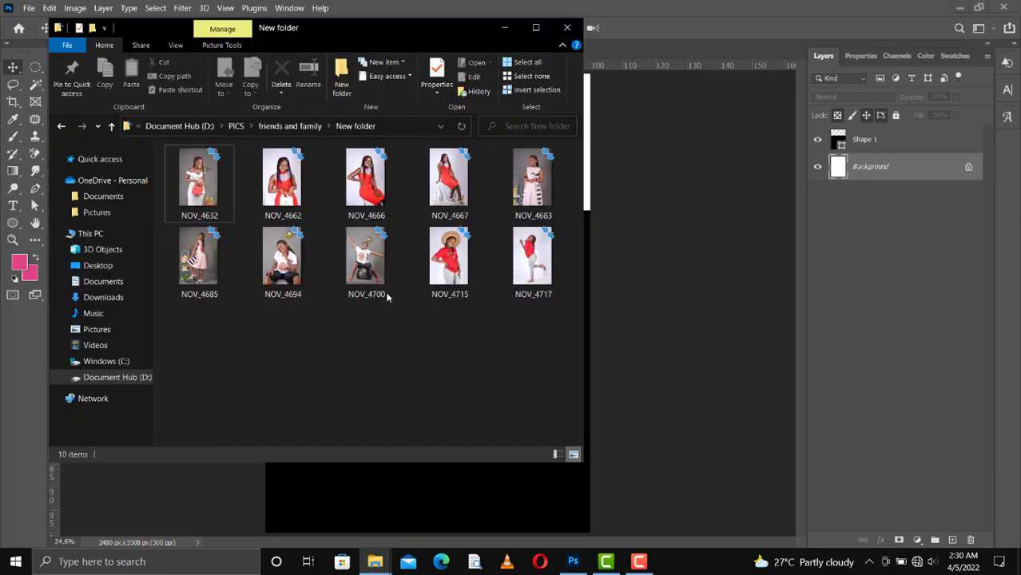
pyautogui.click(366, 251)
pyautogui.click(643, 319)
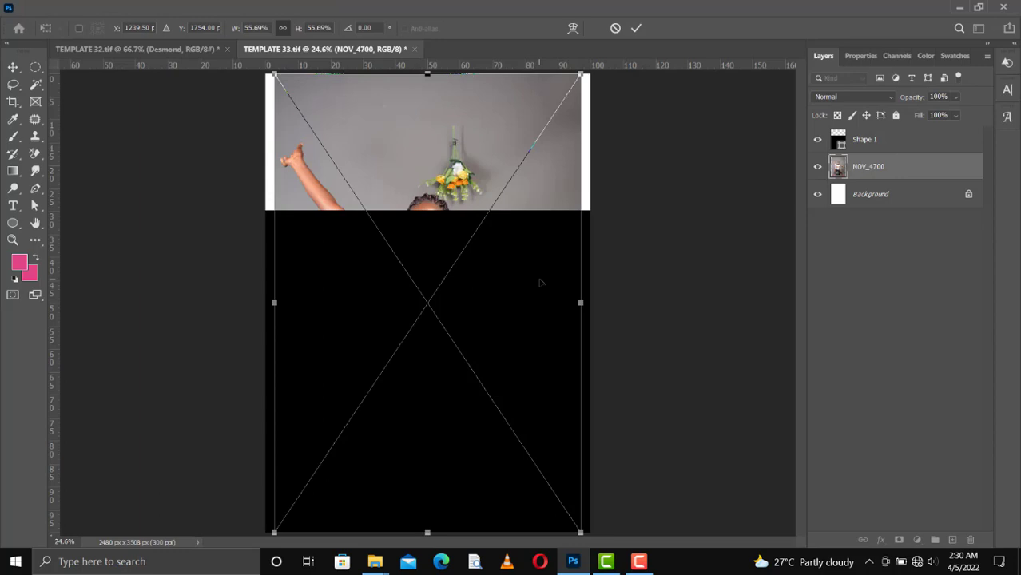
# Scale the photo to about 68% and position it so the woman fills the top third.
pyautogui.moveTo(460, 429); pyautogui.dragTo(470, 422)
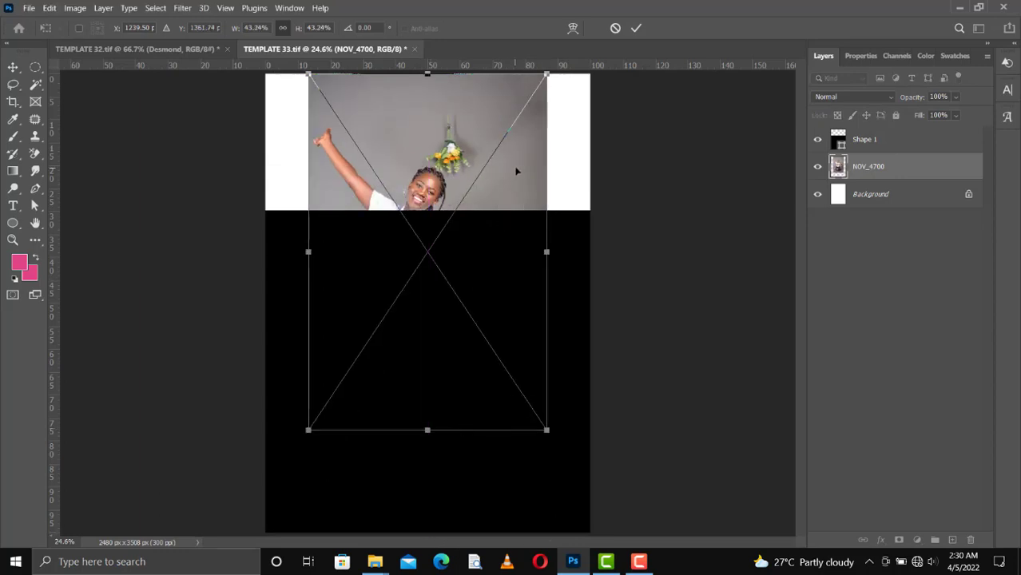
pyautogui.moveTo(519, 171); pyautogui.dragTo(549, 162)
pyautogui.moveTo(338, 237); pyautogui.dragTo(265, 236)
pyautogui.moveTo(575, 236); pyautogui.dragTo(614, 236)
pyautogui.moveTo(548, 166)
pyautogui.mouseDown()
pyautogui.moveTo(561, 160)
pyautogui.moveTo(549, 159)
pyautogui.mouseUp()
pyautogui.moveTo(266, 234); pyautogui.dragTo(253, 232)
pyautogui.moveTo(614, 234); pyautogui.dragTo(636, 224)
pyautogui.moveTo(515, 175); pyautogui.dragTo(520, 187)
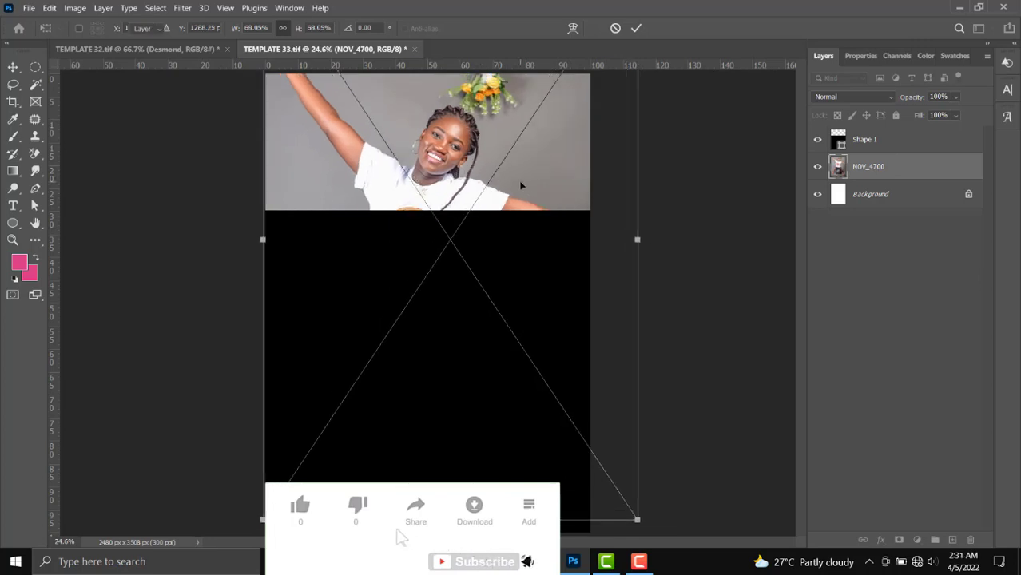
pyautogui.press('Return')
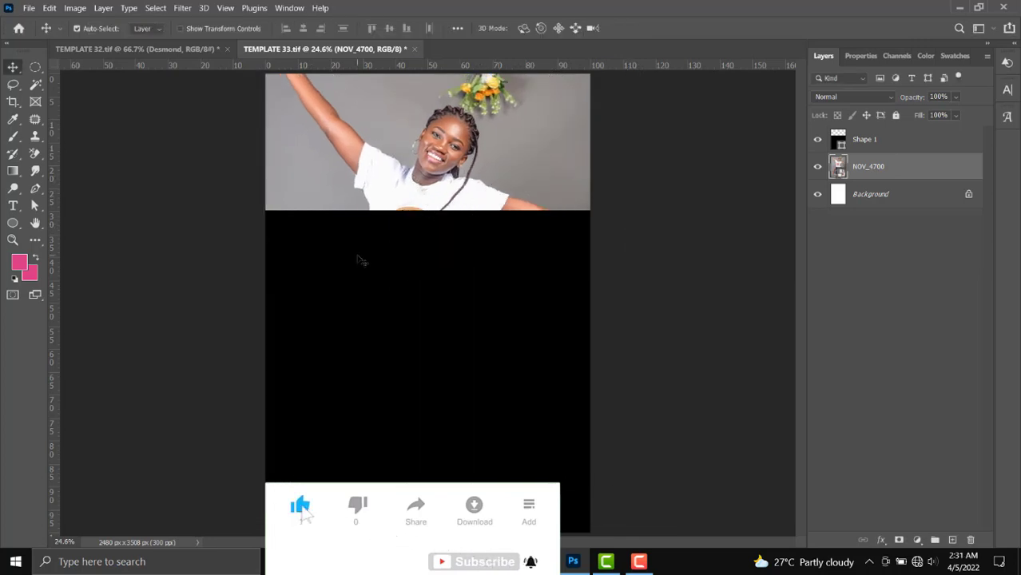
# Pull Shape 1's top-right anchor down so its top edge slopes to the right.
pyautogui.click(361, 258)
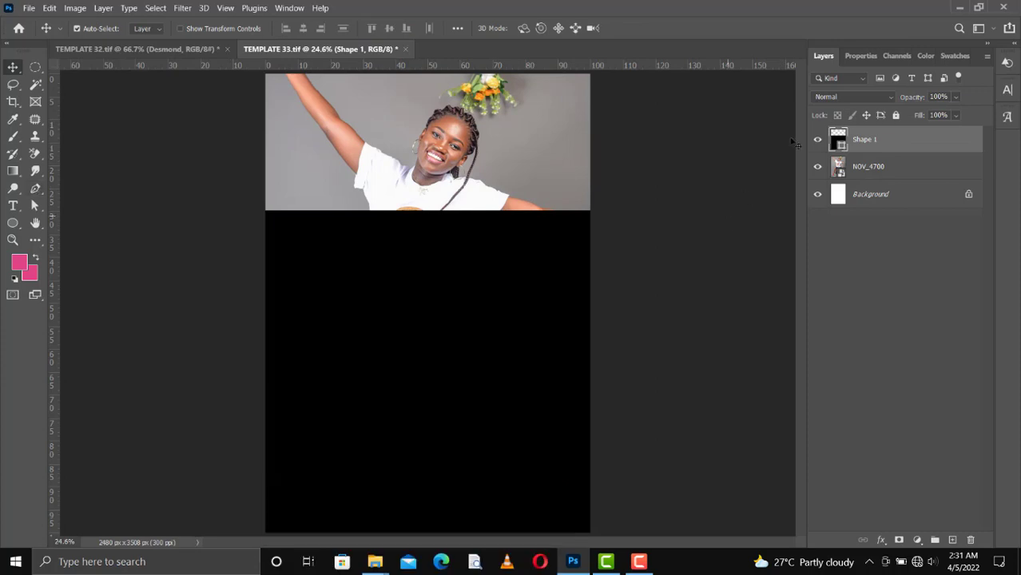
pyautogui.click(818, 141)
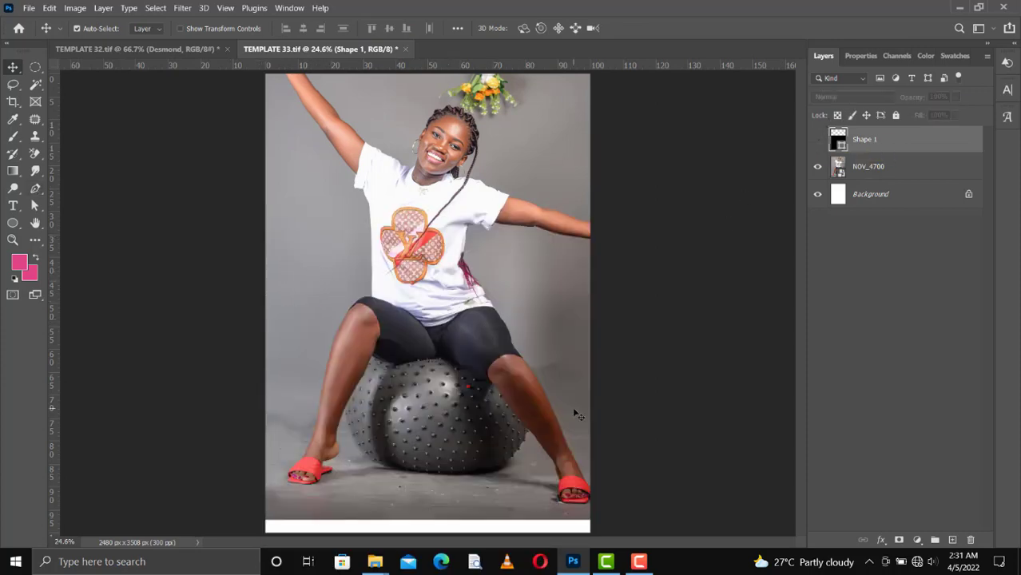
pyautogui.click(818, 140)
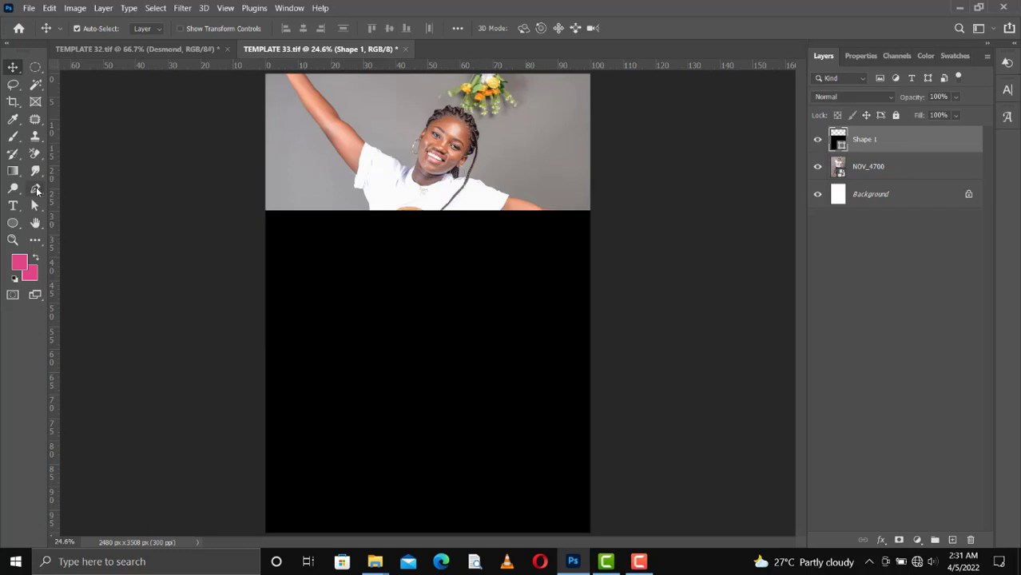
pyautogui.moveTo(35, 189); pyautogui.dragTo(74, 191)
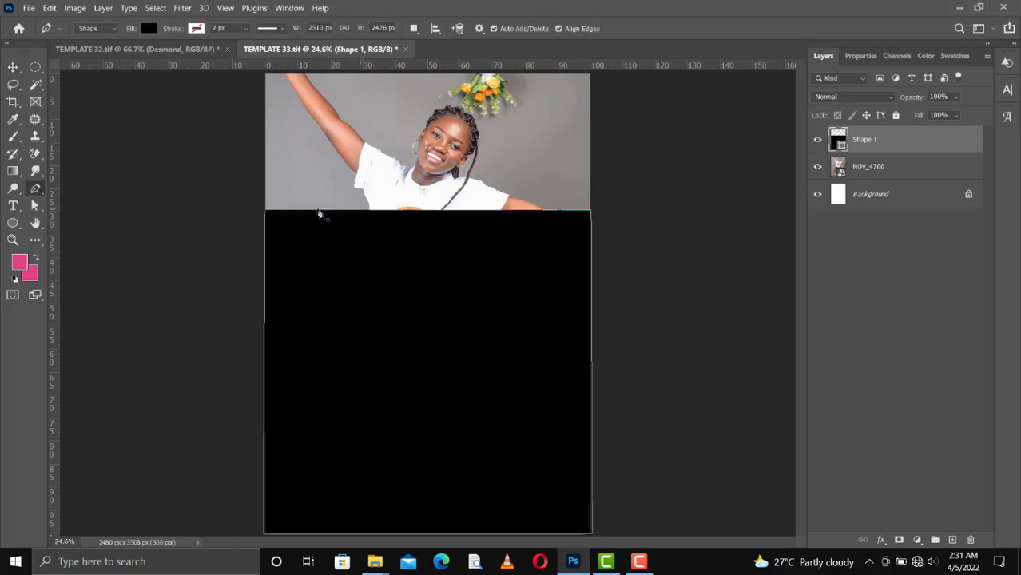
pyautogui.rightClick(42, 193)
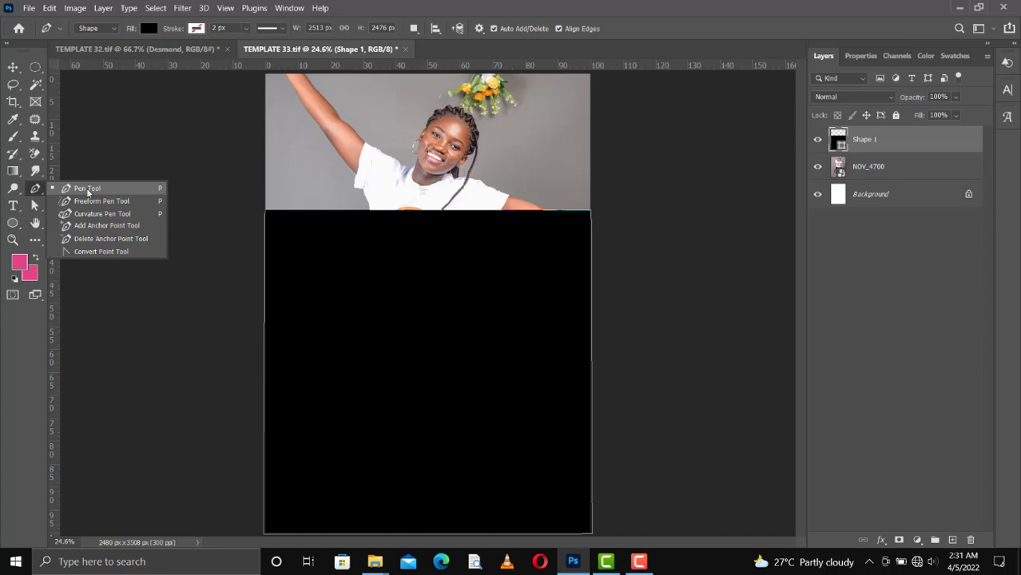
pyautogui.click(76, 187)
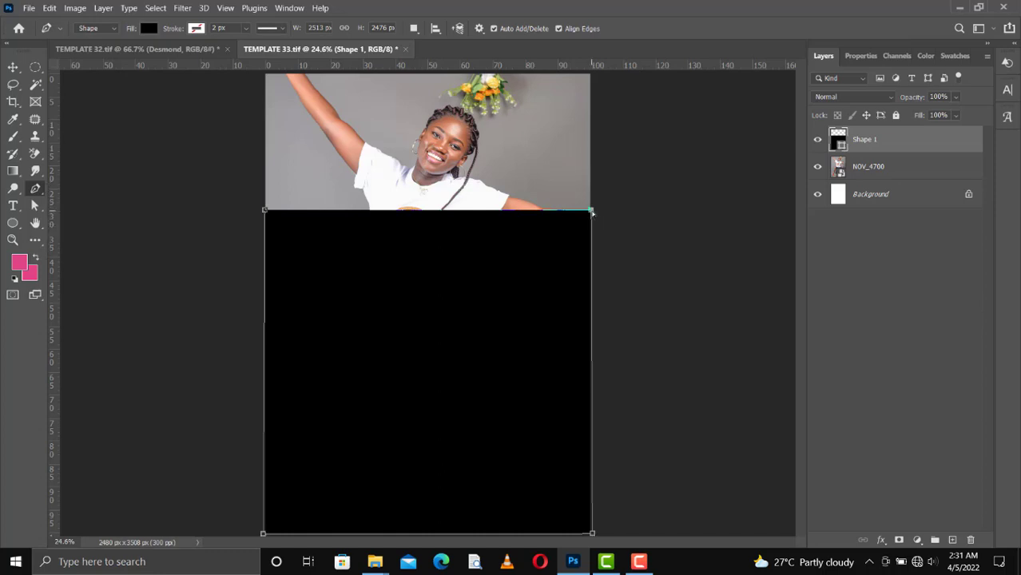
pyautogui.moveTo(592, 213); pyautogui.dragTo(589, 292)
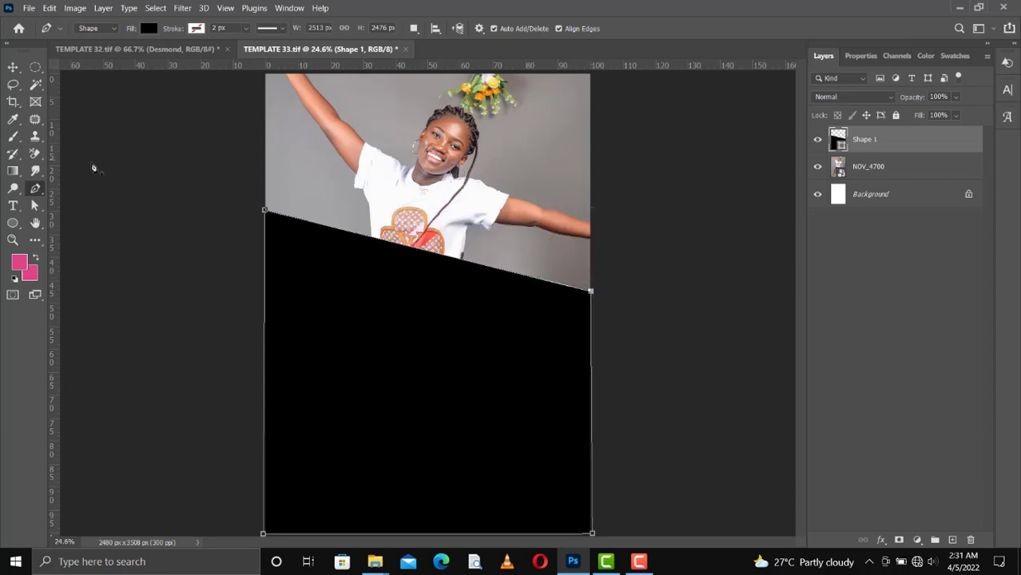
pyautogui.rightClick(37, 191)
# Bend the shape's top edge into a wave dipping under the woman, then shift her photo right.
pyautogui.click(88, 215)
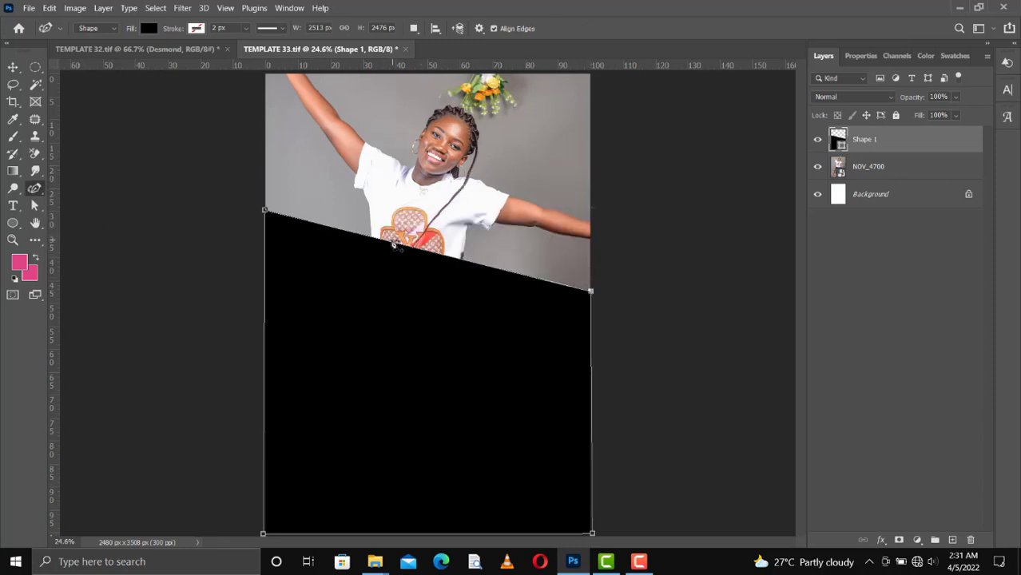
pyautogui.moveTo(393, 244); pyautogui.dragTo(413, 206)
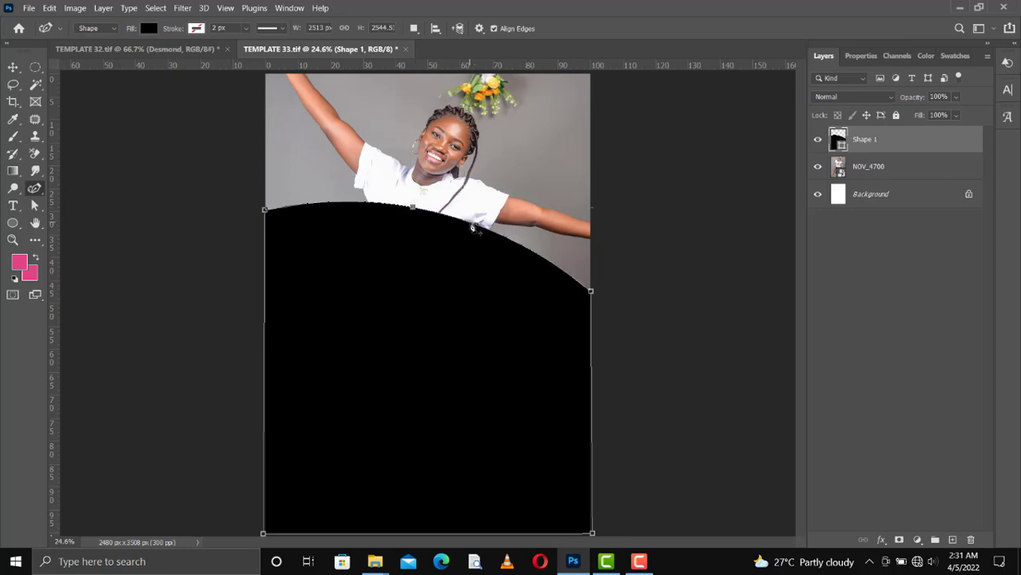
pyautogui.moveTo(472, 228); pyautogui.dragTo(490, 304)
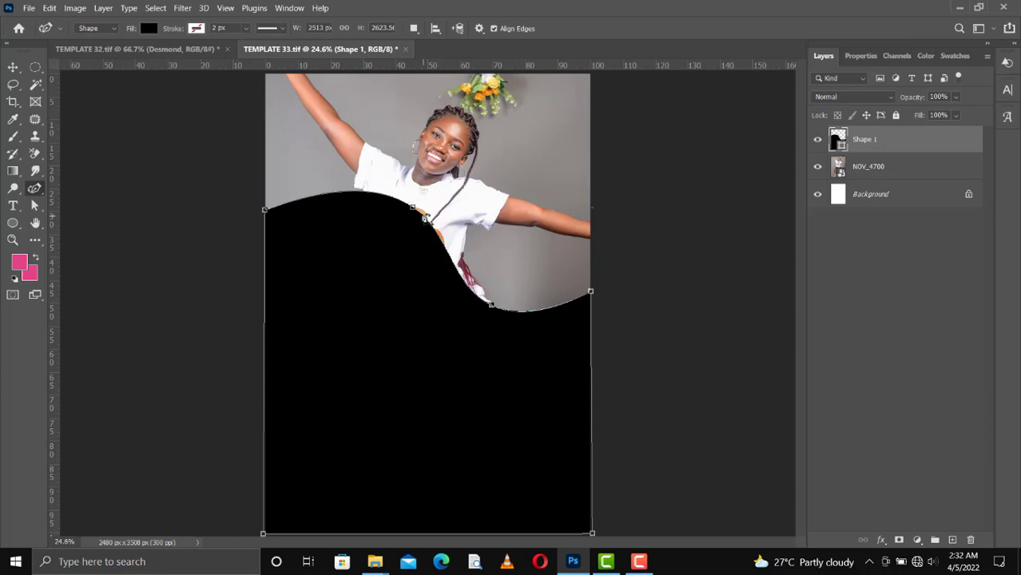
pyautogui.moveTo(414, 210); pyautogui.dragTo(352, 230)
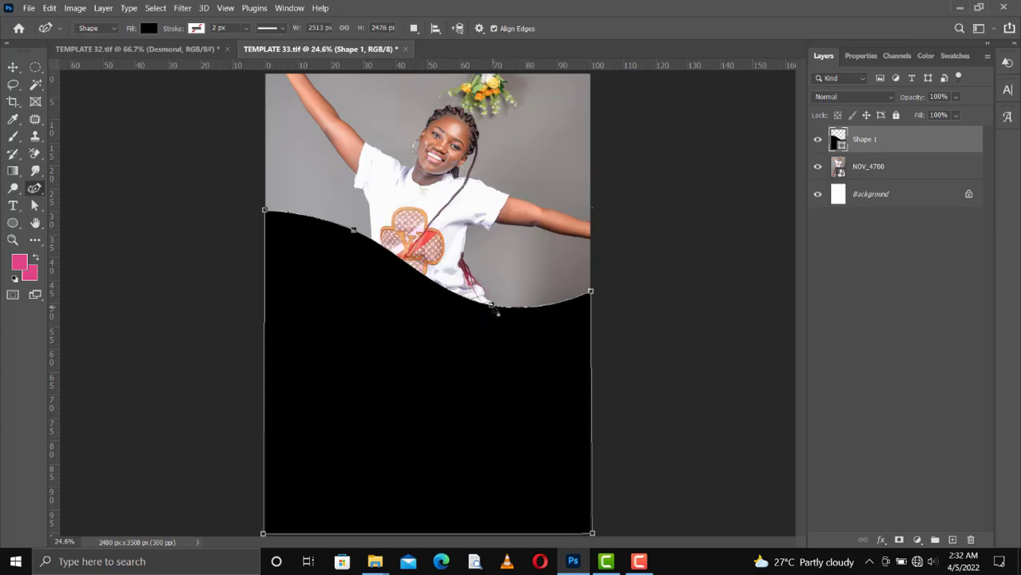
pyautogui.moveTo(492, 306); pyautogui.dragTo(463, 318)
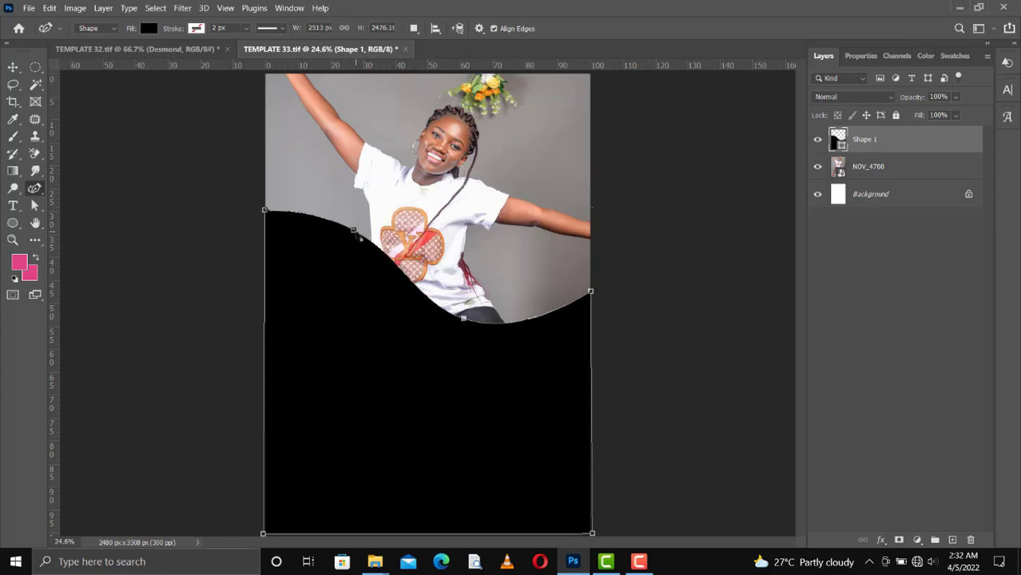
pyautogui.moveTo(361, 237); pyautogui.dragTo(355, 223)
pyautogui.moveTo(464, 320); pyautogui.dragTo(464, 301)
pyautogui.press('v')
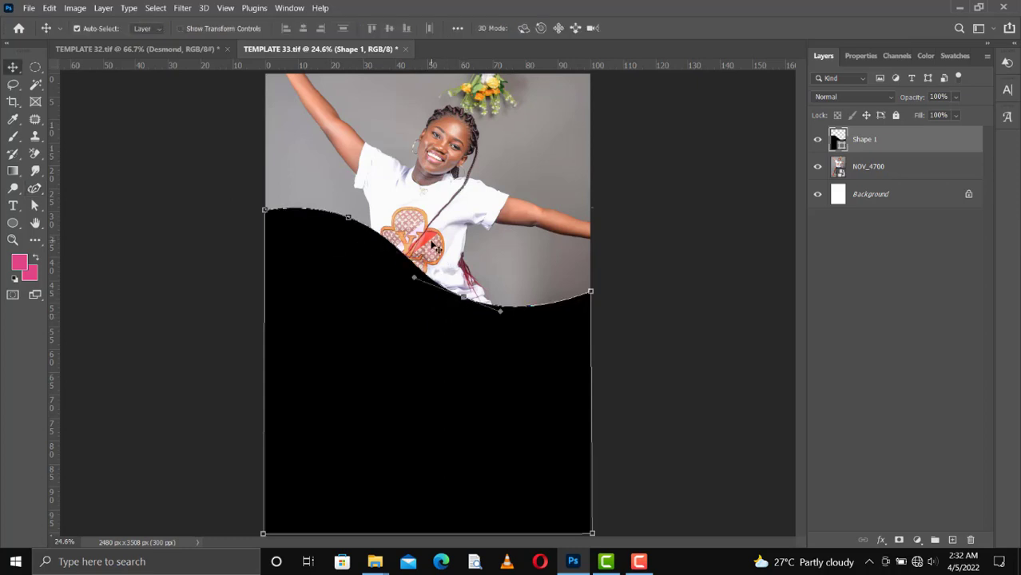
pyautogui.moveTo(405, 239); pyautogui.dragTo(462, 254)
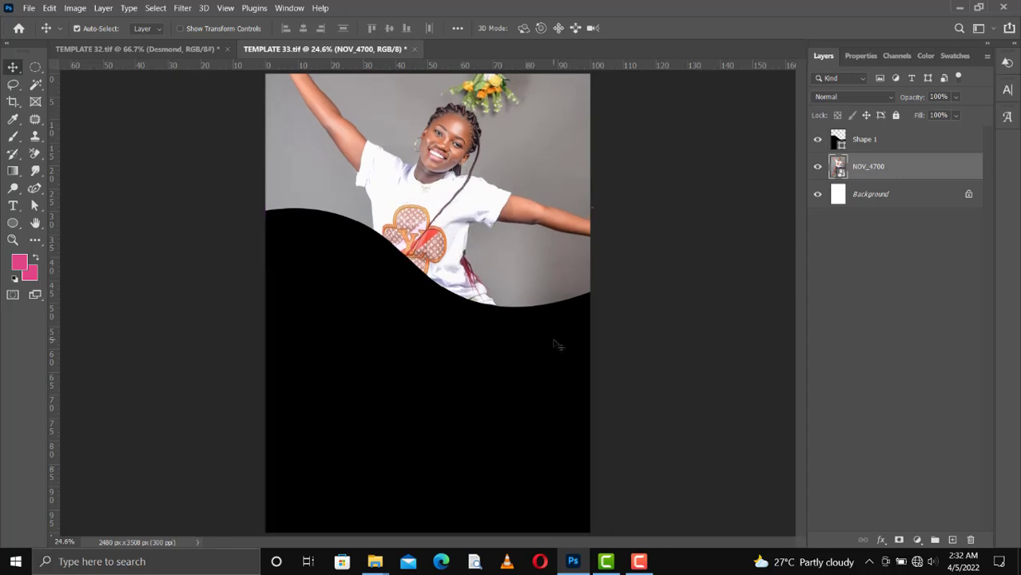
# Duplicate the black wave shape as Shape 1 copy.
pyautogui.click(424, 372)
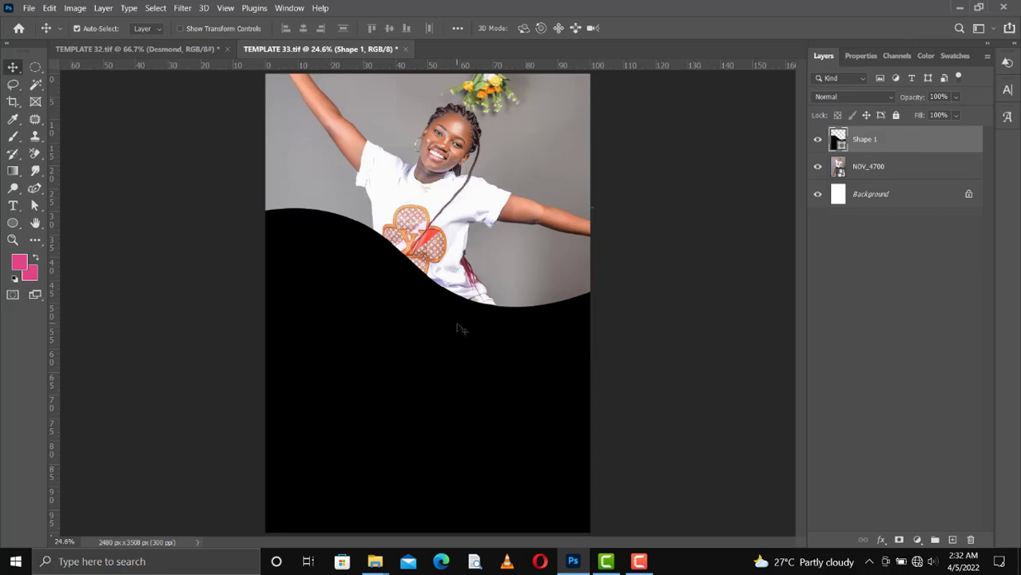
pyautogui.hotkey('ctrl', 'j')
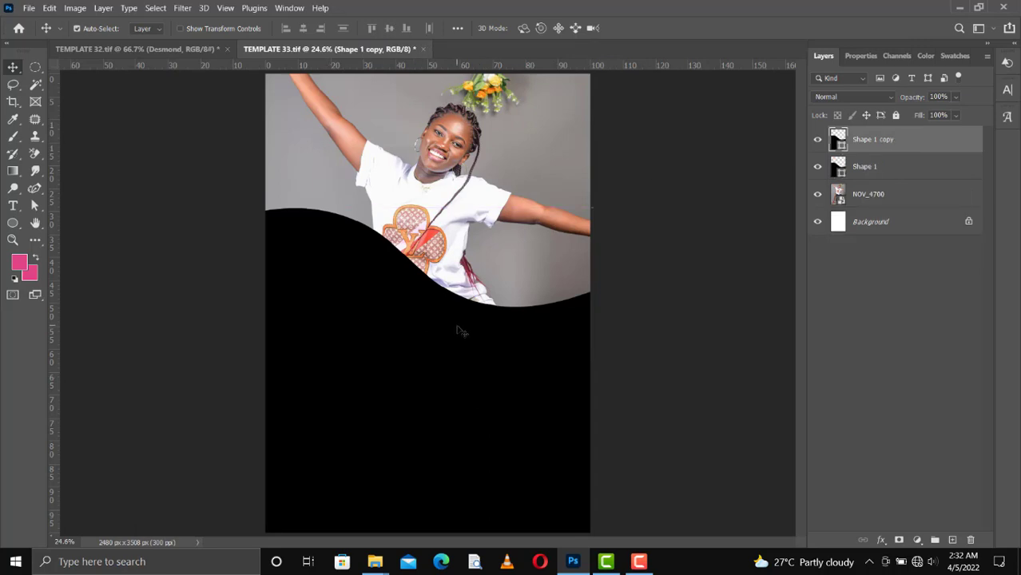
pyautogui.moveTo(457, 341); pyautogui.dragTo(457, 365)
pyautogui.press('u')
pyautogui.press('v')
# Recolour the original Shape 1 with the orange swatch fill.
pyautogui.click(882, 166)
pyautogui.press('u')
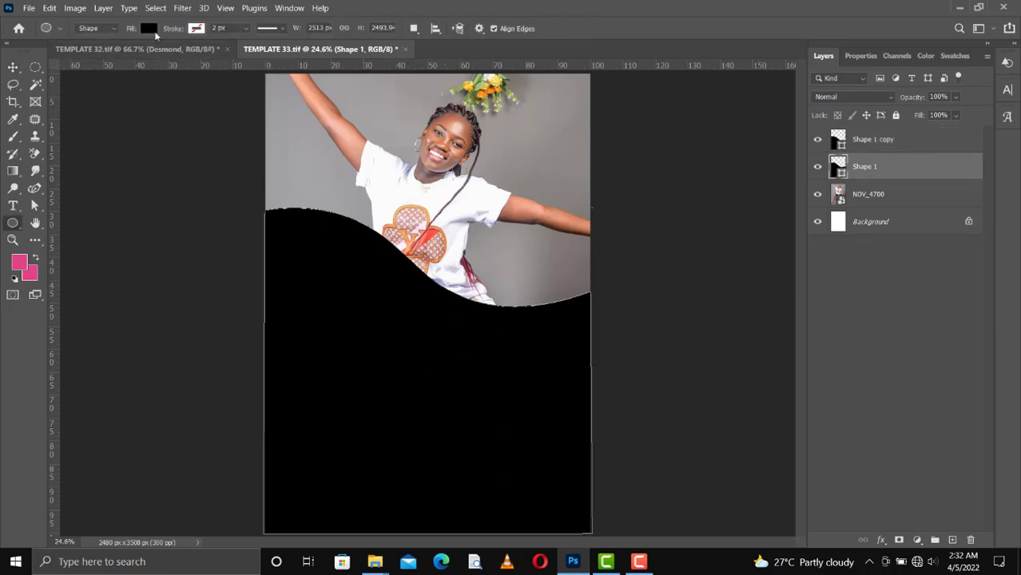
pyautogui.click(148, 31)
pyautogui.click(161, 98)
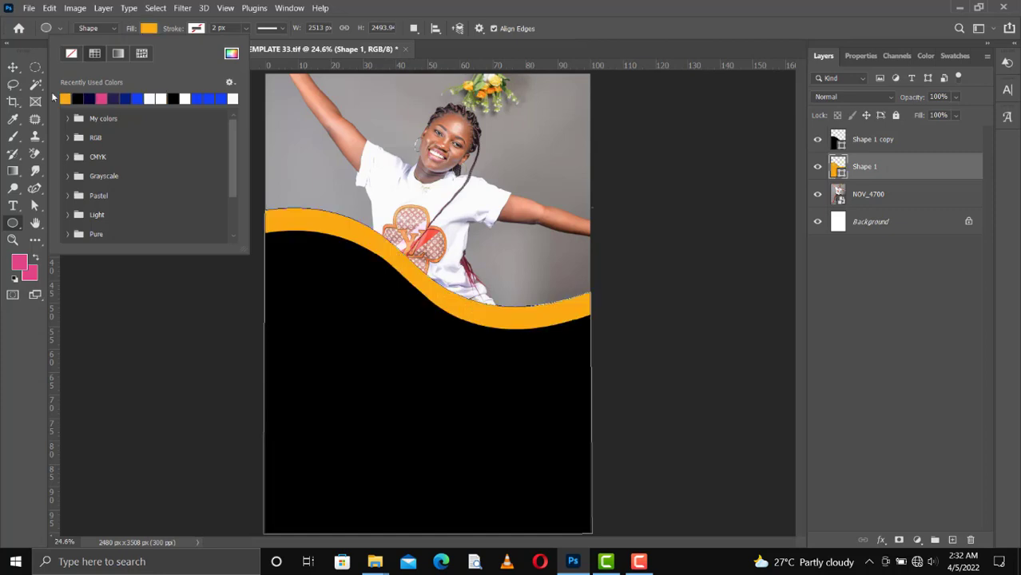
pyautogui.press('v')
# Nudge the black Shape 1 copy up to leave a thin orange stripe along the curve.
pyautogui.click(330, 302)
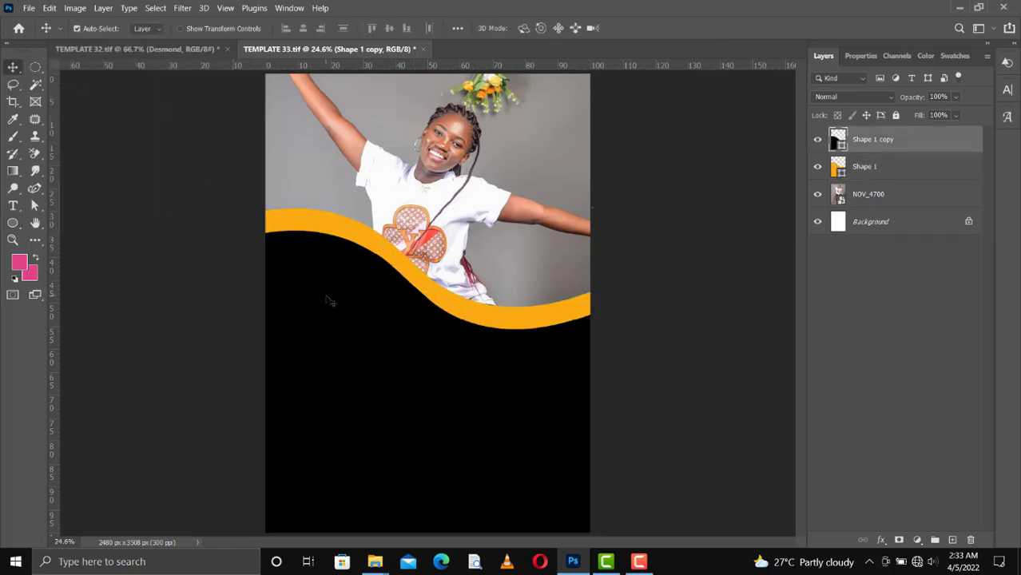
pyautogui.press('Up')
pyautogui.press('Up')
pyautogui.press('Up')
pyautogui.press('Up')
pyautogui.press('Up')
pyautogui.press('Up')
pyautogui.press('Up')
pyautogui.press('Up')
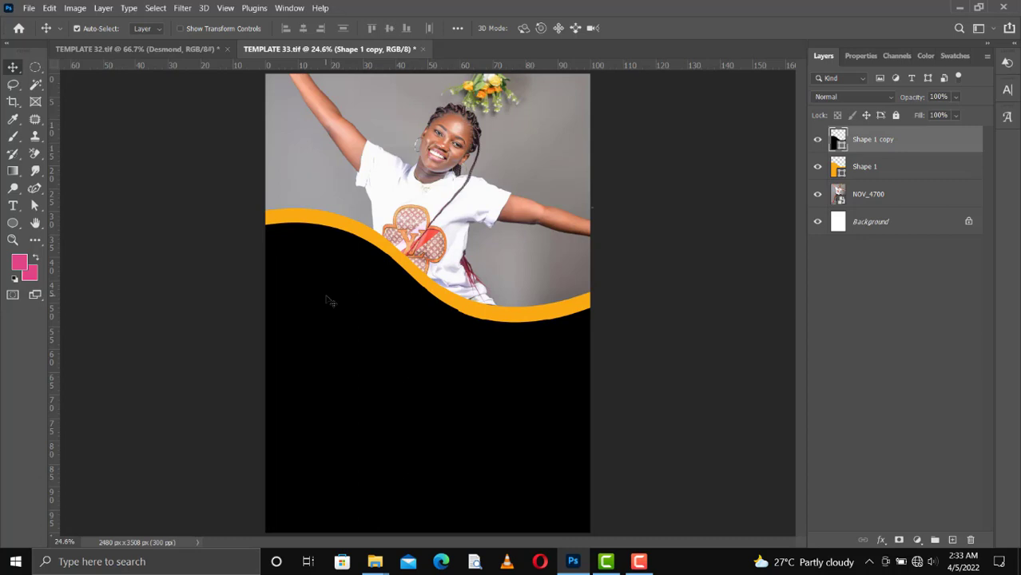
pyautogui.press('Up')
pyautogui.press('Up')
pyautogui.press('Up')
pyautogui.press('Up')
pyautogui.press('Up')
pyautogui.press('Up')
pyautogui.press('Up')
pyautogui.press('Up')
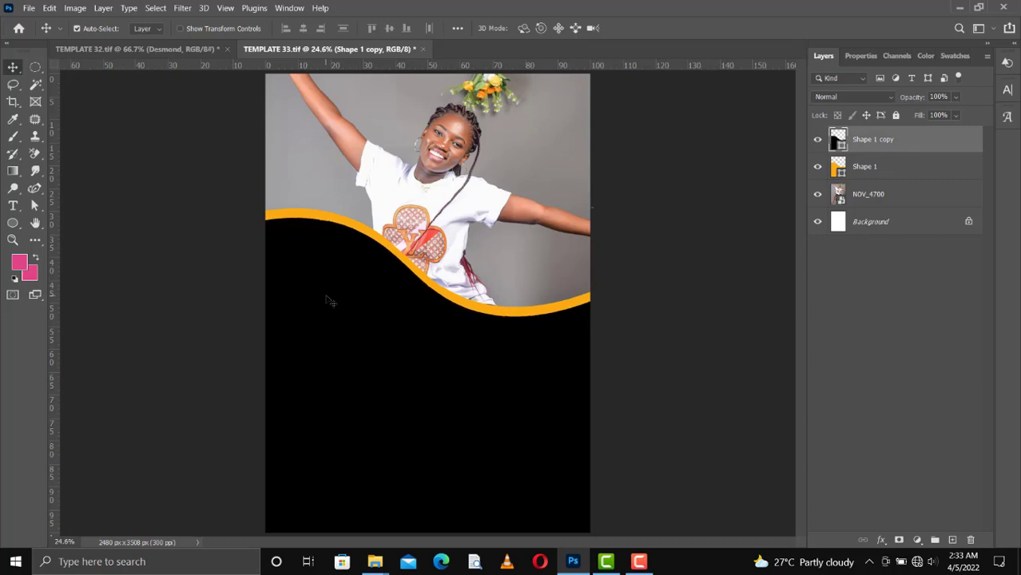
pyautogui.press('Up')
pyautogui.press('Up')
pyautogui.press('Up')
pyautogui.press('Up')
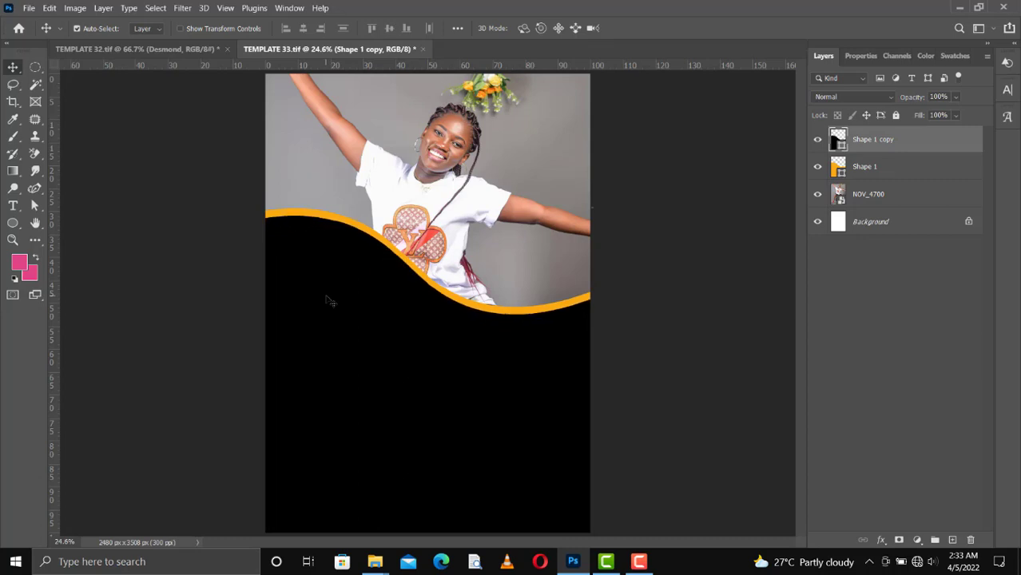
pyautogui.press('Down')
pyautogui.press('Down')
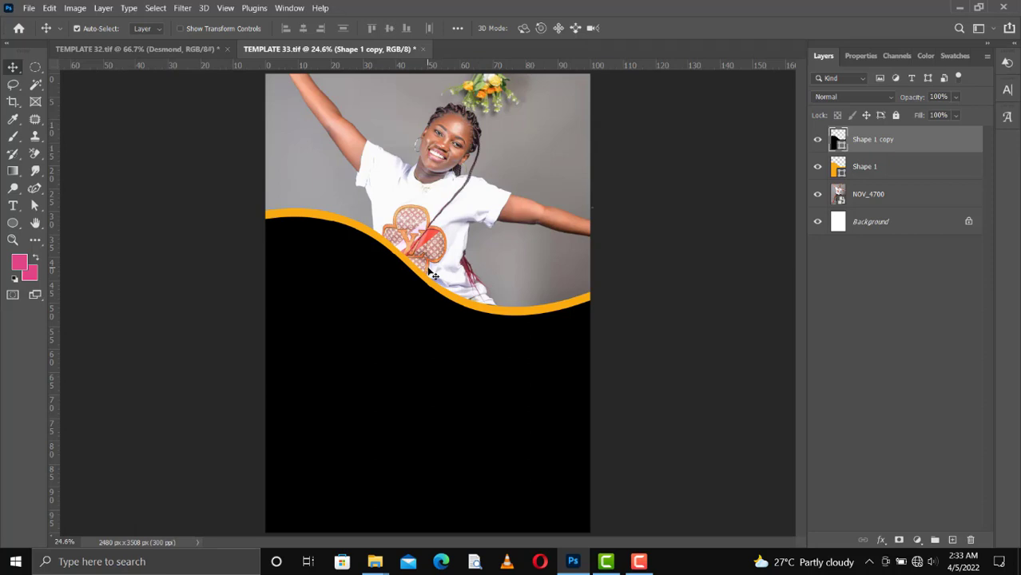
# Rasterize the NOV_4700 layer and apply Quick Actions Remove Background.
pyautogui.click(844, 197)
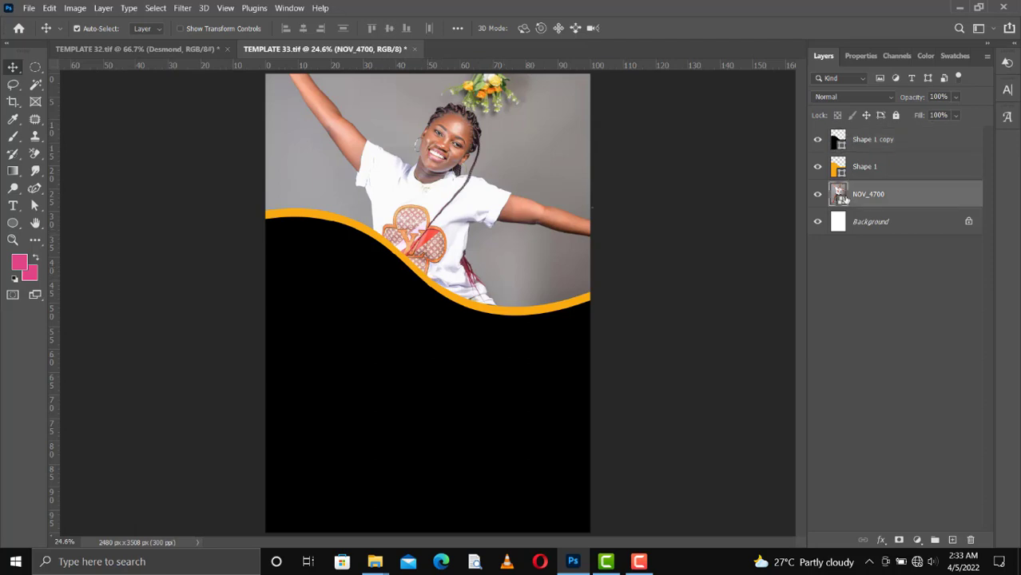
pyautogui.rightClick(885, 202)
pyautogui.click(743, 248)
pyautogui.click(860, 58)
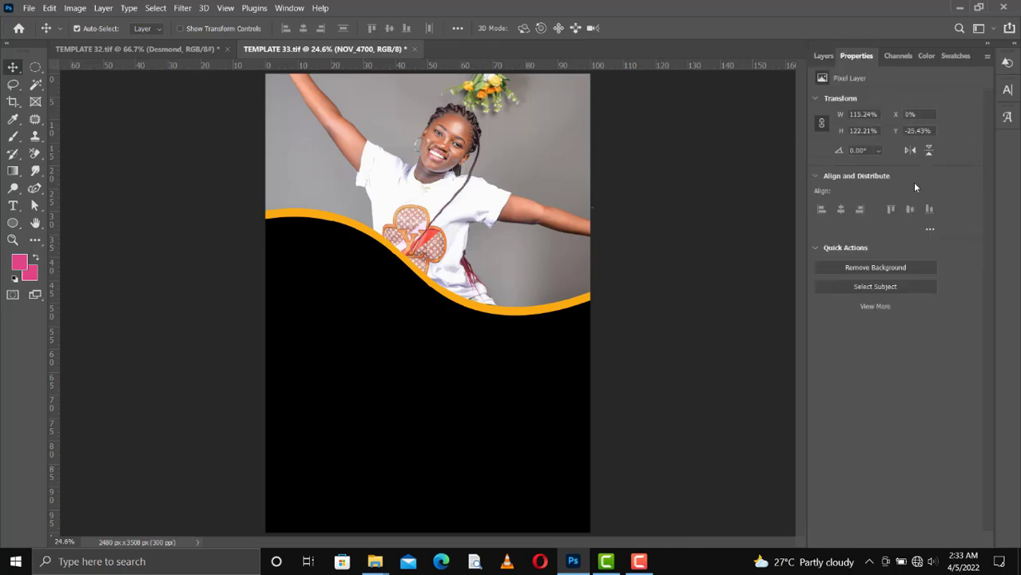
pyautogui.click(877, 270)
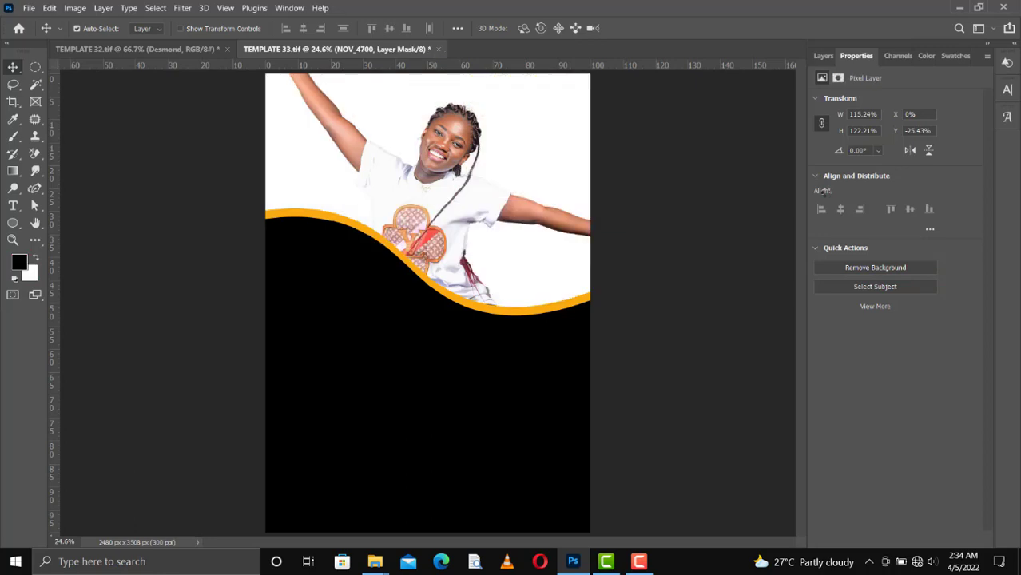
# Deselect everything and select the Background layer in the Layers panel.
pyautogui.hotkey('ctrl', 'n')
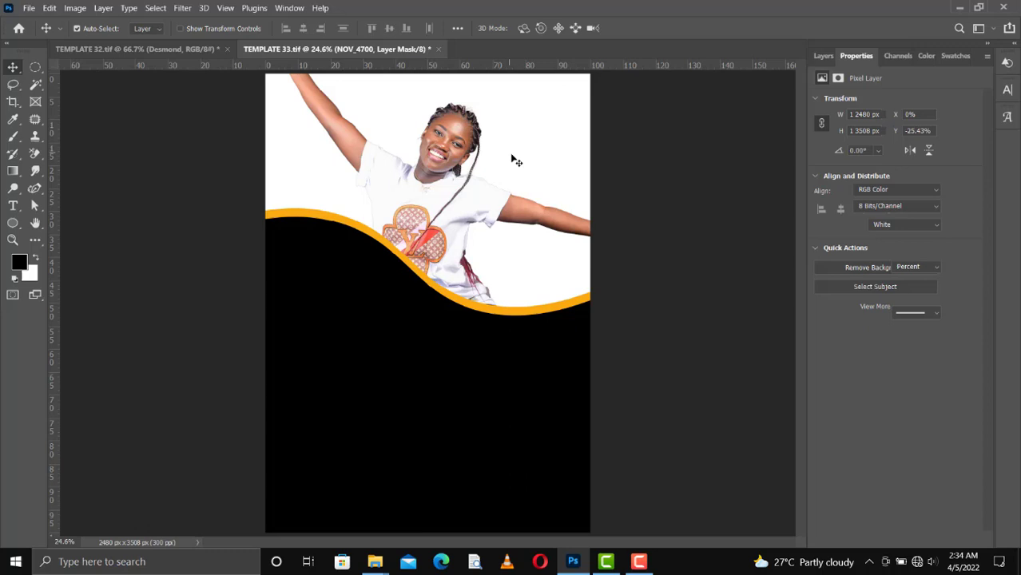
pyautogui.click(516, 161)
pyautogui.click(823, 56)
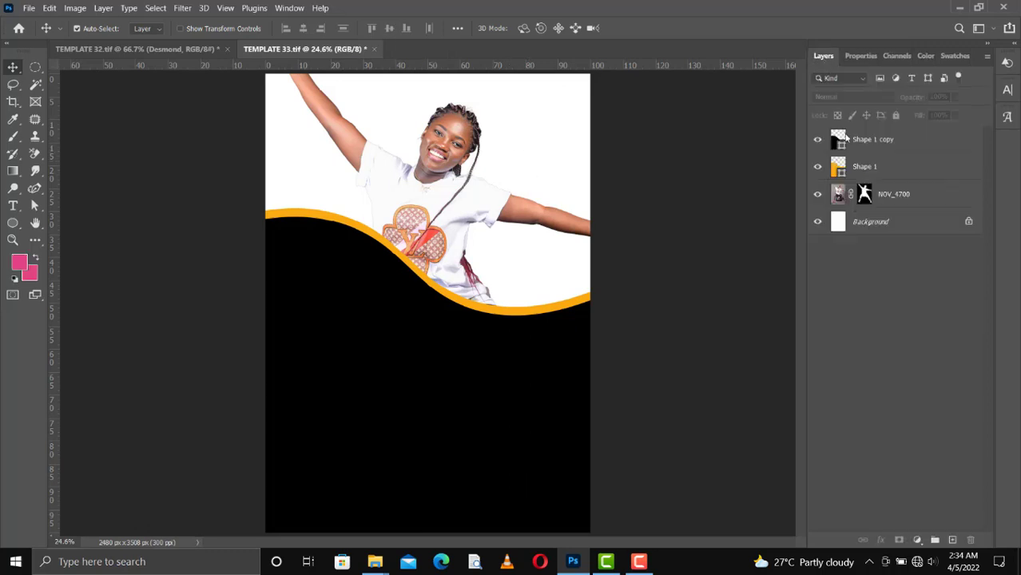
pyautogui.click(884, 224)
# Place the light texture from the tuts imgs folder and scale it to 152.84% across the top.
pyautogui.moveTo(375, 562)
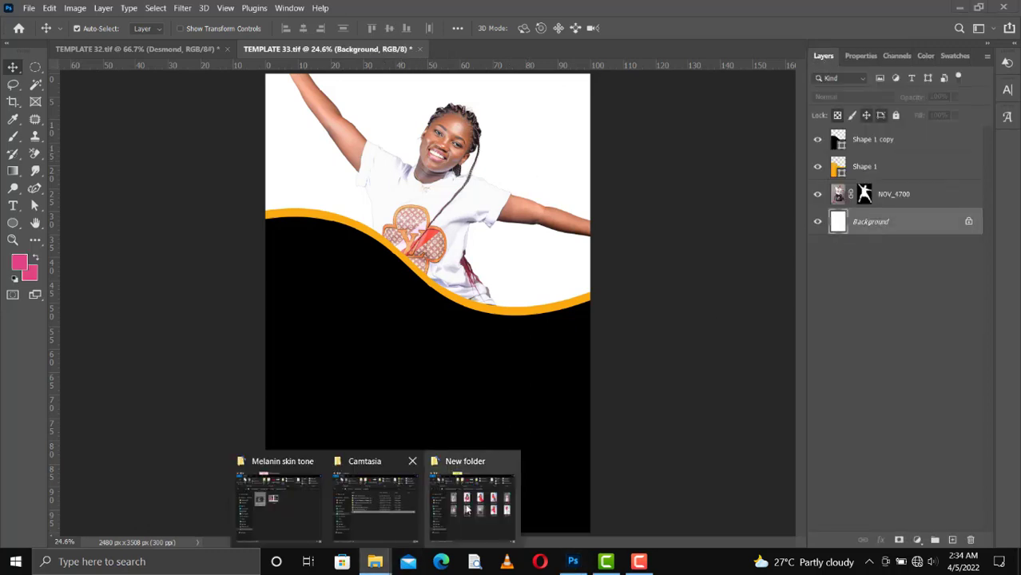
pyautogui.click(365, 509)
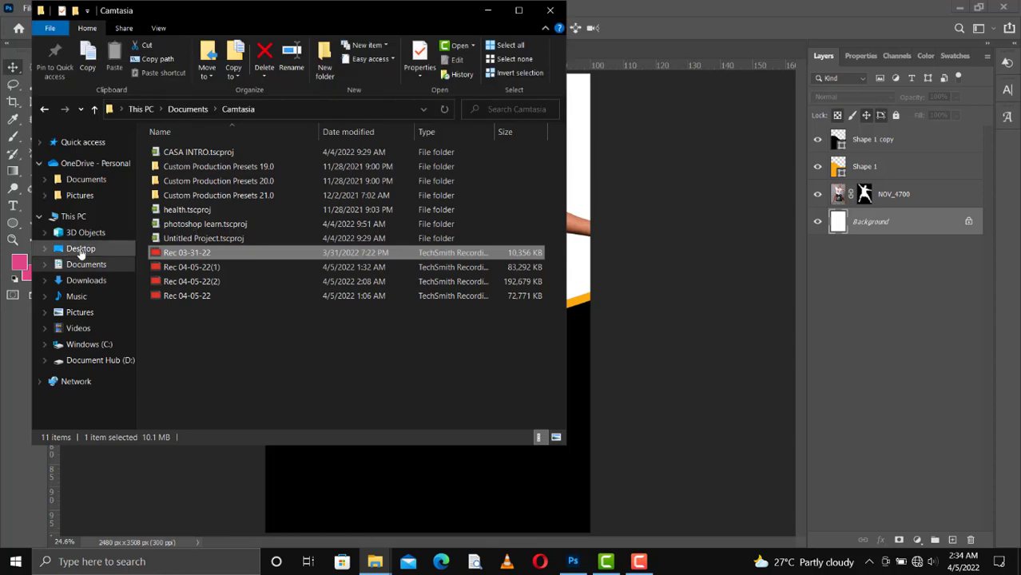
pyautogui.click(80, 246)
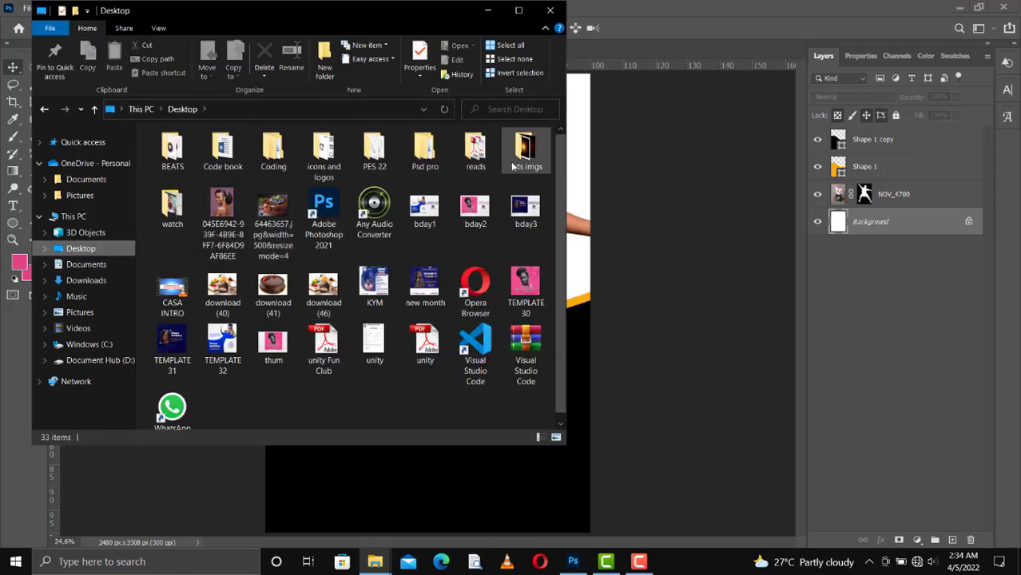
pyautogui.doubleClick(525, 148)
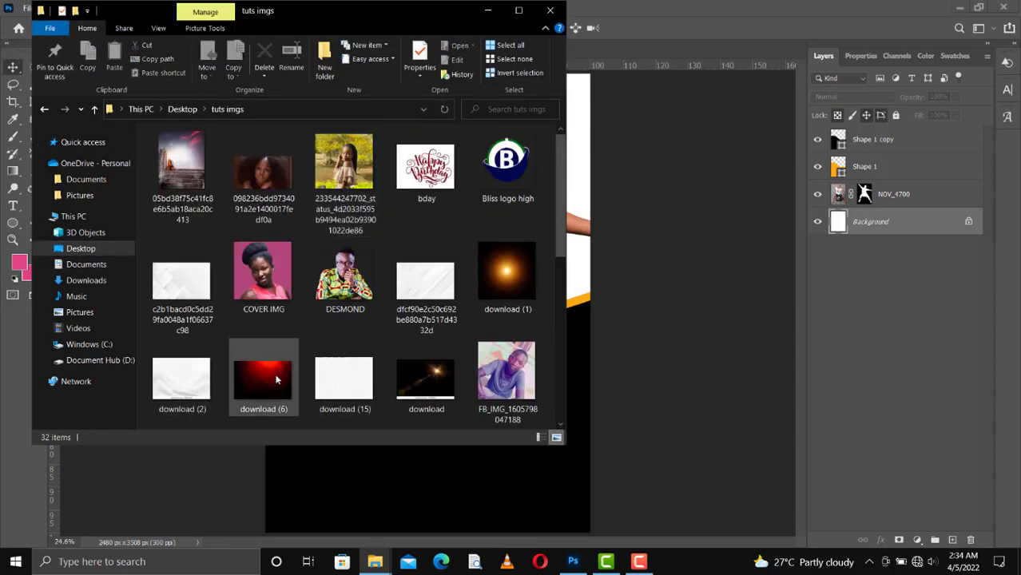
pyautogui.click(428, 297)
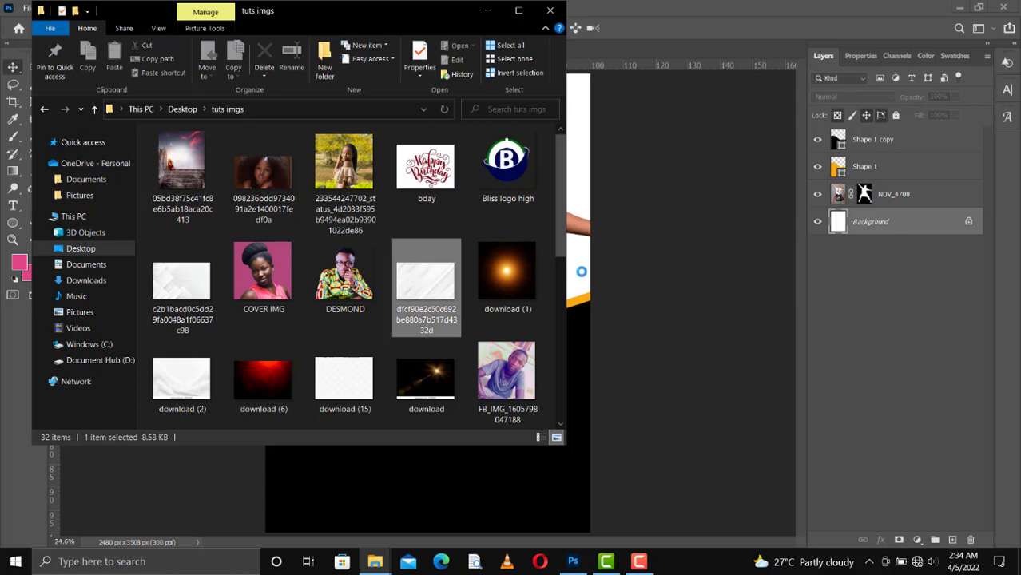
pyautogui.click(581, 272)
pyautogui.moveTo(493, 71); pyautogui.dragTo(496, 79)
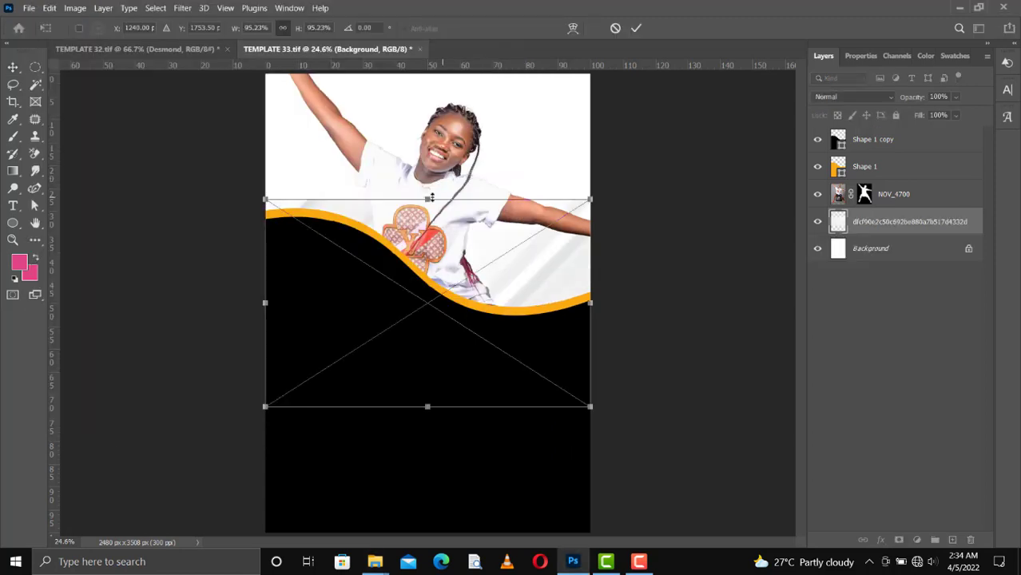
pyautogui.moveTo(427, 198); pyautogui.dragTo(419, 51)
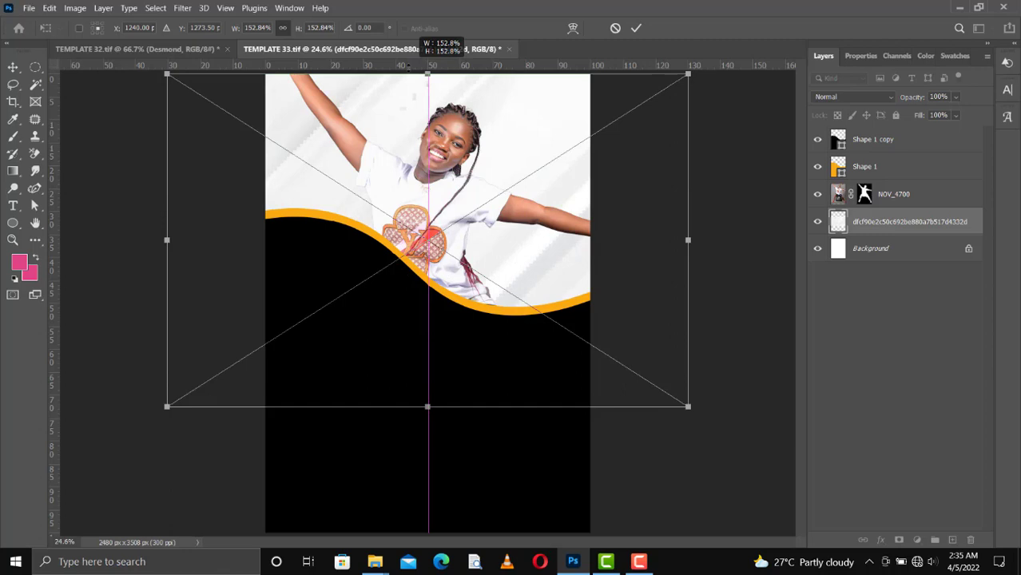
pyautogui.press('Return')
# Soften the texture with a Gaussian Blur of radius 38.7.
pyautogui.click(183, 8)
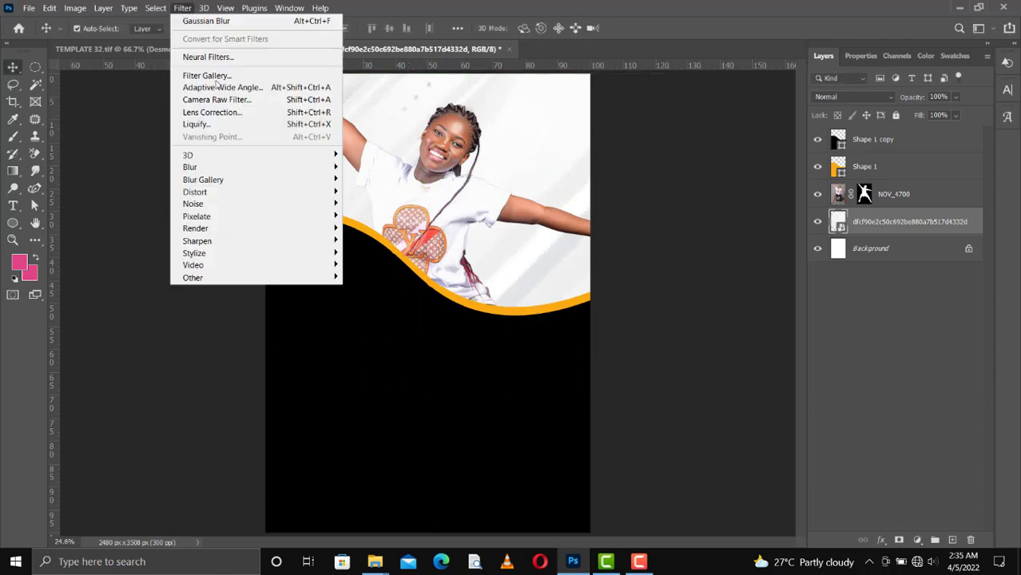
pyautogui.moveTo(279, 164)
pyautogui.click(384, 218)
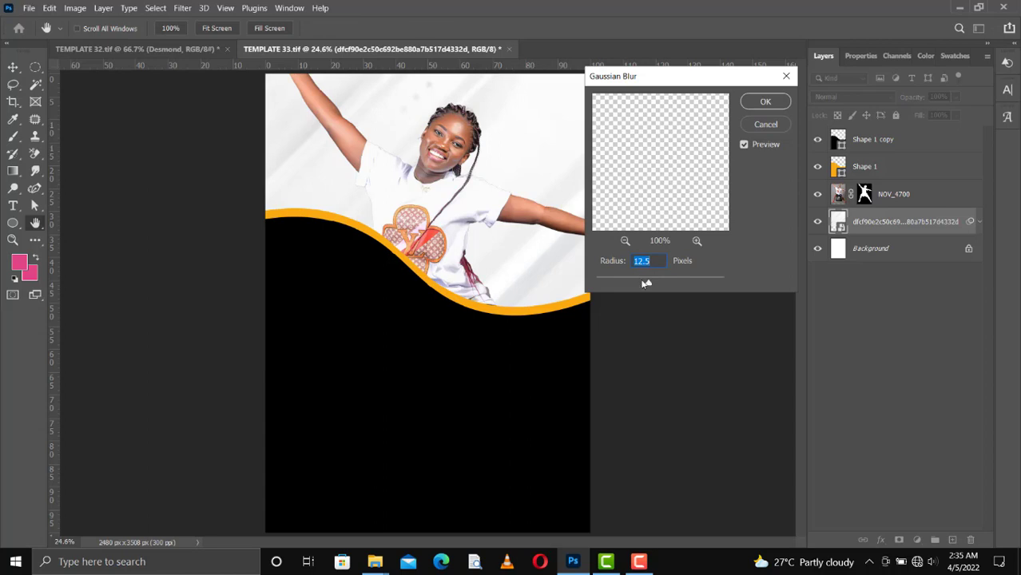
pyautogui.moveTo(645, 281); pyautogui.dragTo(662, 283)
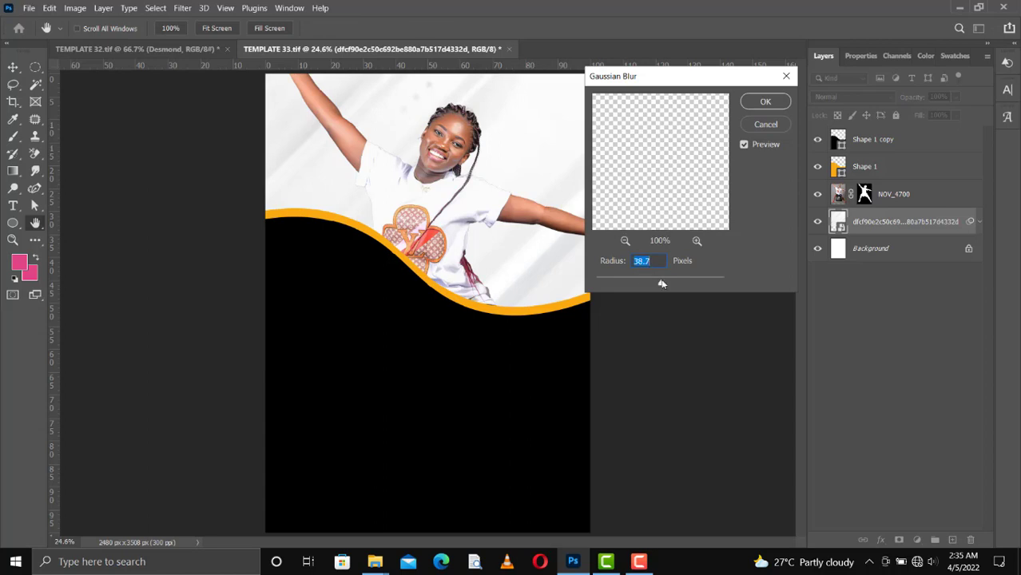
pyautogui.click(767, 102)
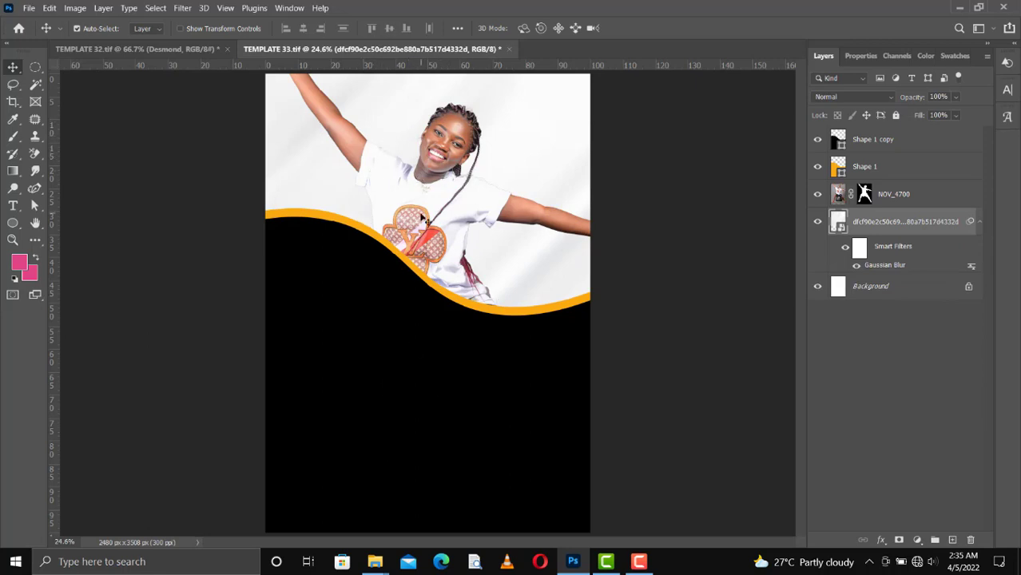
# Draw a circle with the Ellipse tool in the lower-left black area.
pyautogui.click(410, 373)
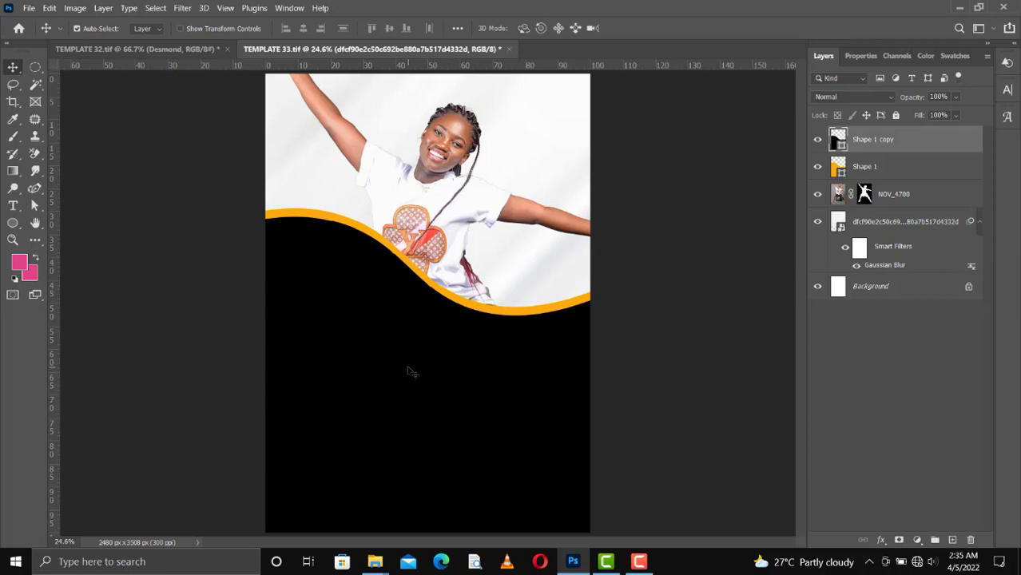
pyautogui.click(12, 224)
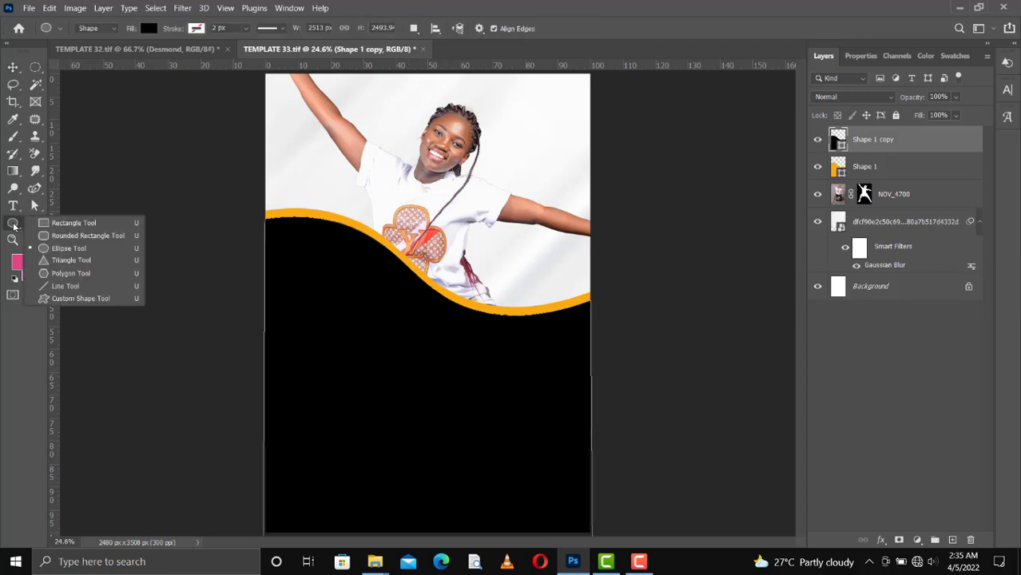
pyautogui.click(69, 248)
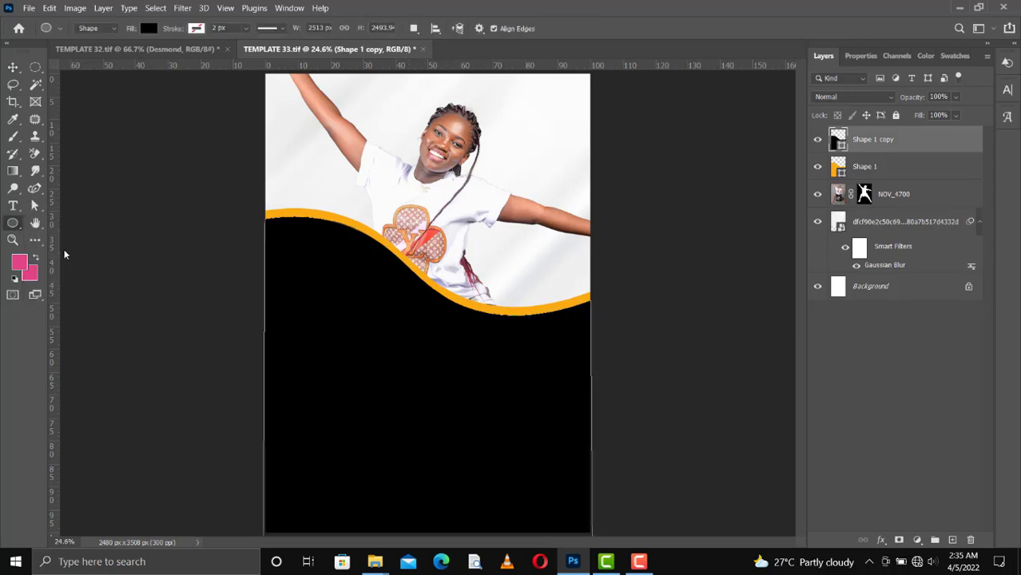
pyautogui.moveTo(293, 398); pyautogui.dragTo(408, 503)
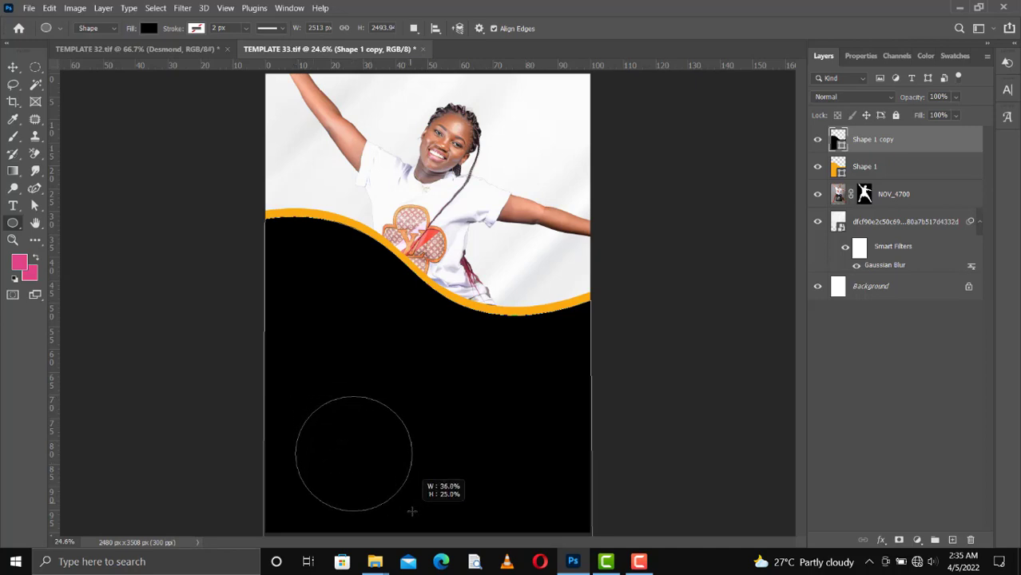
pyautogui.moveTo(412, 511); pyautogui.dragTo(407, 508)
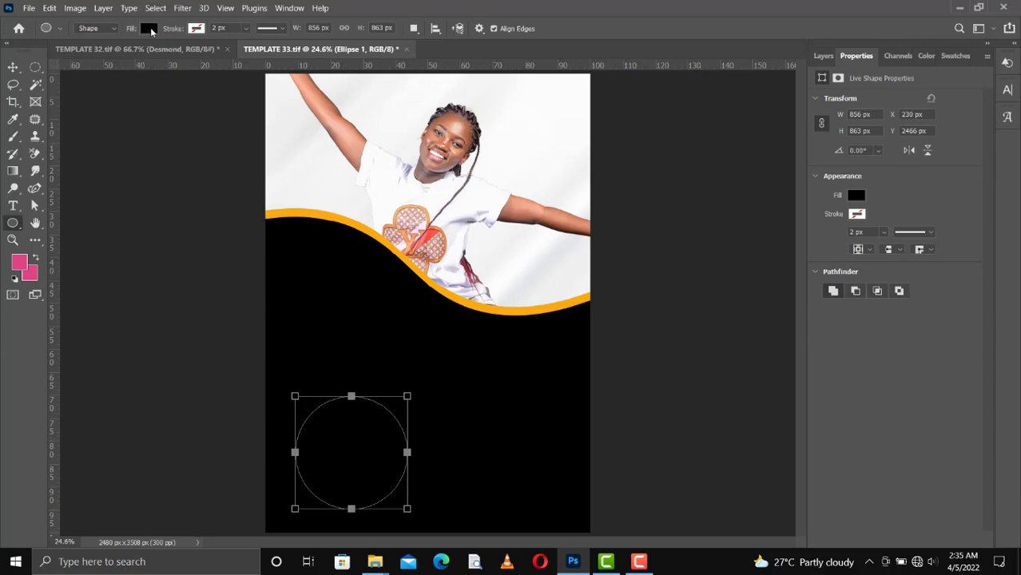
# Set the circle's fill to white.
pyautogui.click(150, 29)
pyautogui.click(160, 98)
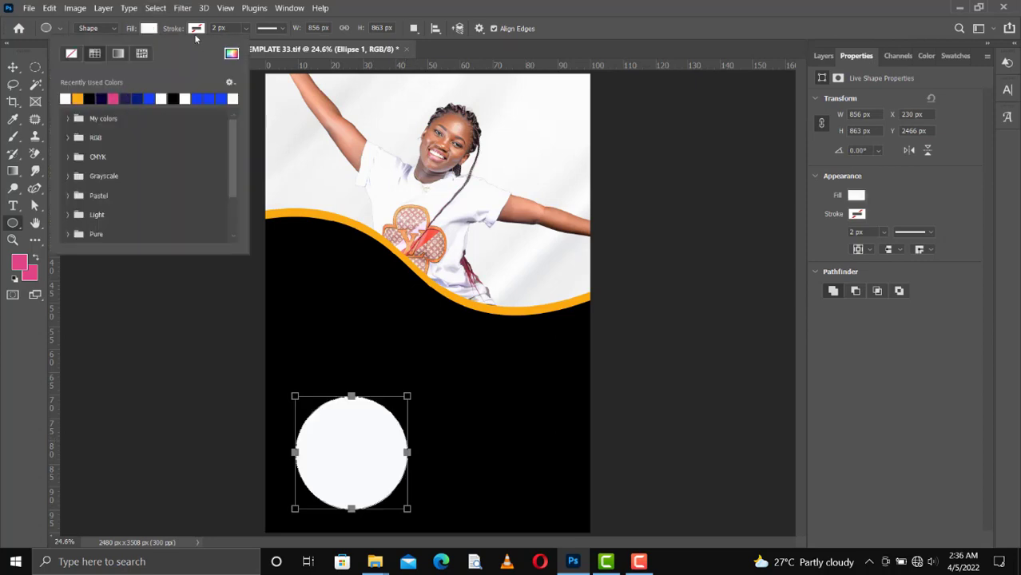
pyautogui.click(78, 98)
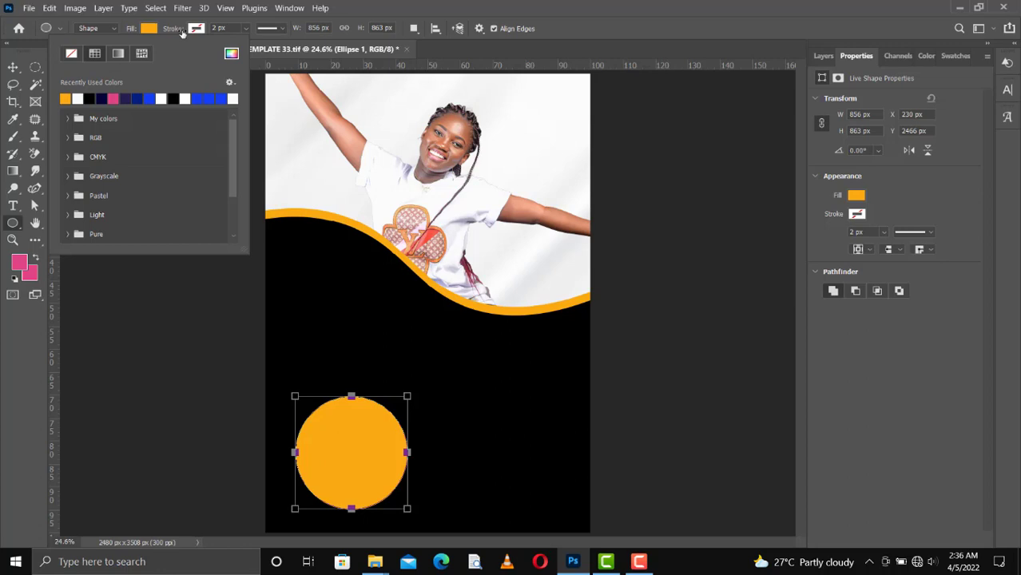
pyautogui.click(141, 29)
pyautogui.click(148, 29)
pyautogui.click(77, 99)
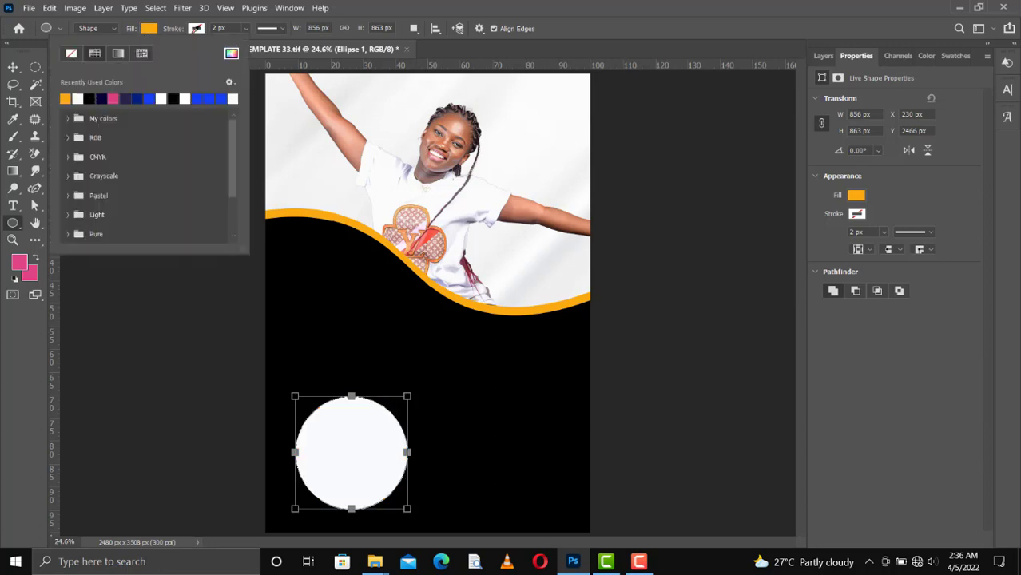
# Give the circle a gold stroke 11 px wide.
pyautogui.click(197, 33)
pyautogui.click(196, 34)
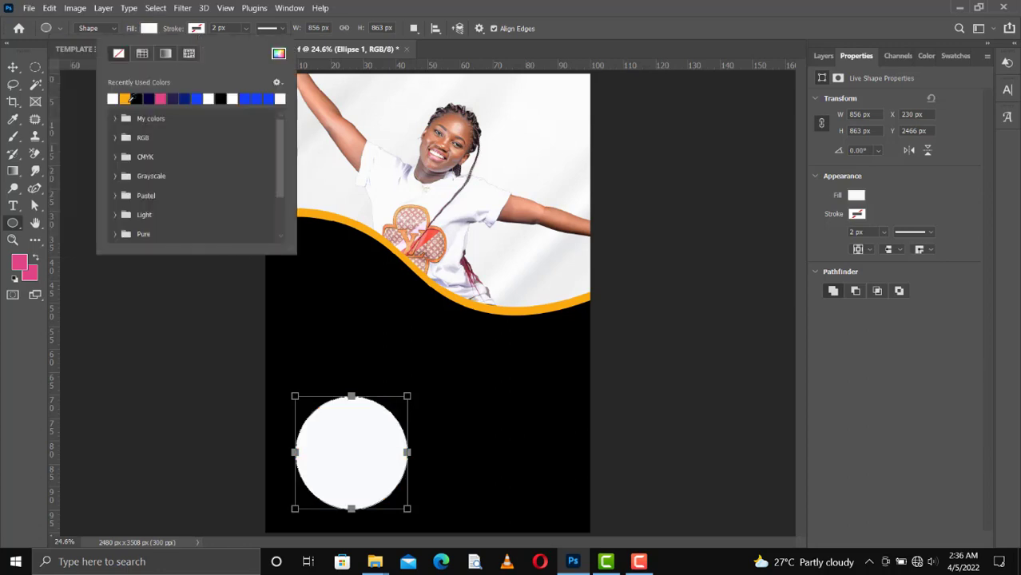
pyautogui.click(184, 32)
pyautogui.moveTo(183, 29); pyautogui.dragTo(188, 30)
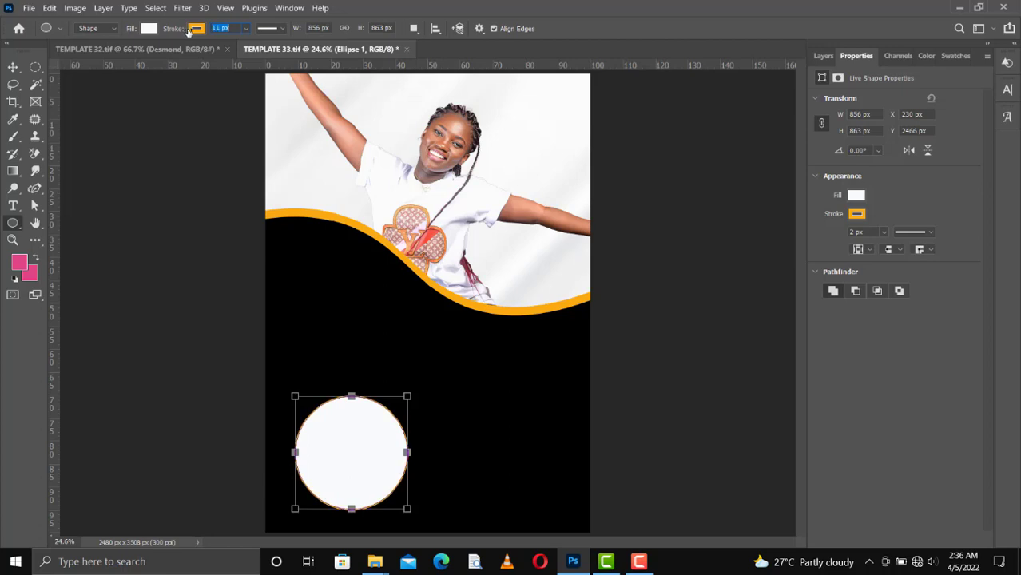
# Shrink the circle, move it right against the wave, and Alt-drag an aligned copy beneath it.
pyautogui.click(15, 69)
pyautogui.moveTo(351, 444)
pyautogui.mouseDown()
pyautogui.moveTo(349, 413)
pyautogui.moveTo(345, 434)
pyautogui.mouseUp()
pyautogui.hotkey('ctrl', 't')
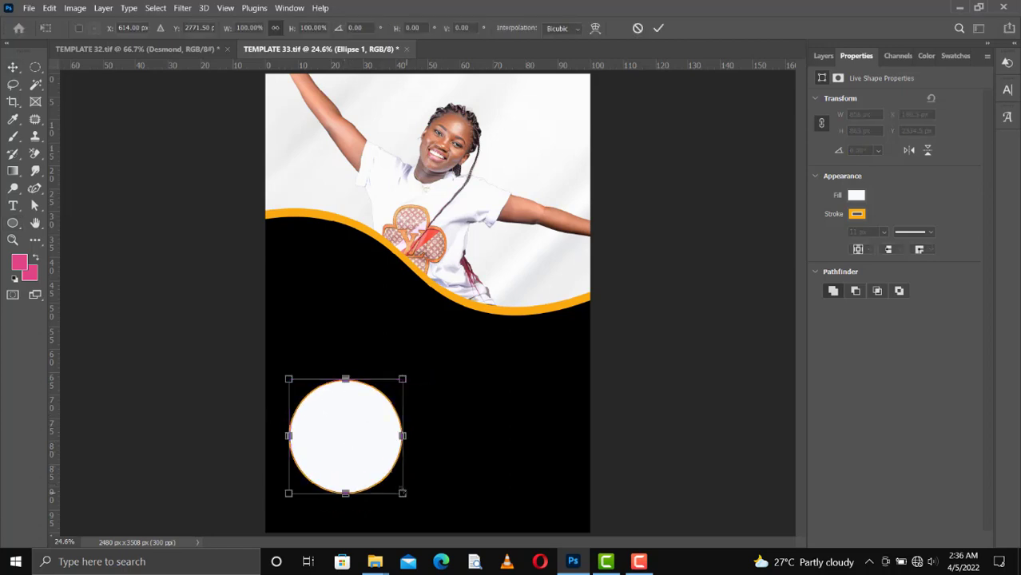
pyautogui.moveTo(402, 492); pyautogui.dragTo(380, 470)
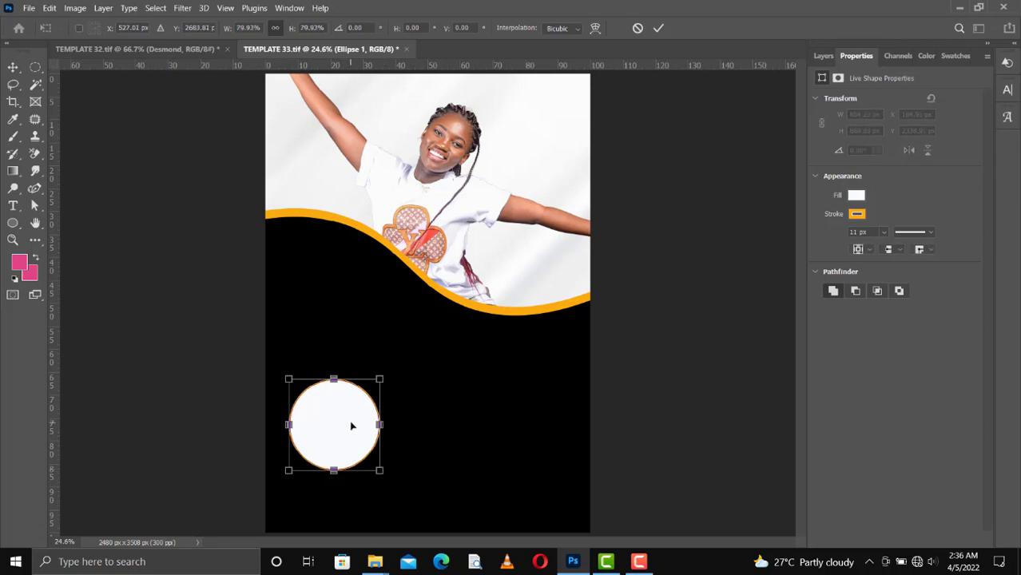
pyautogui.moveTo(352, 426); pyautogui.dragTo(453, 326)
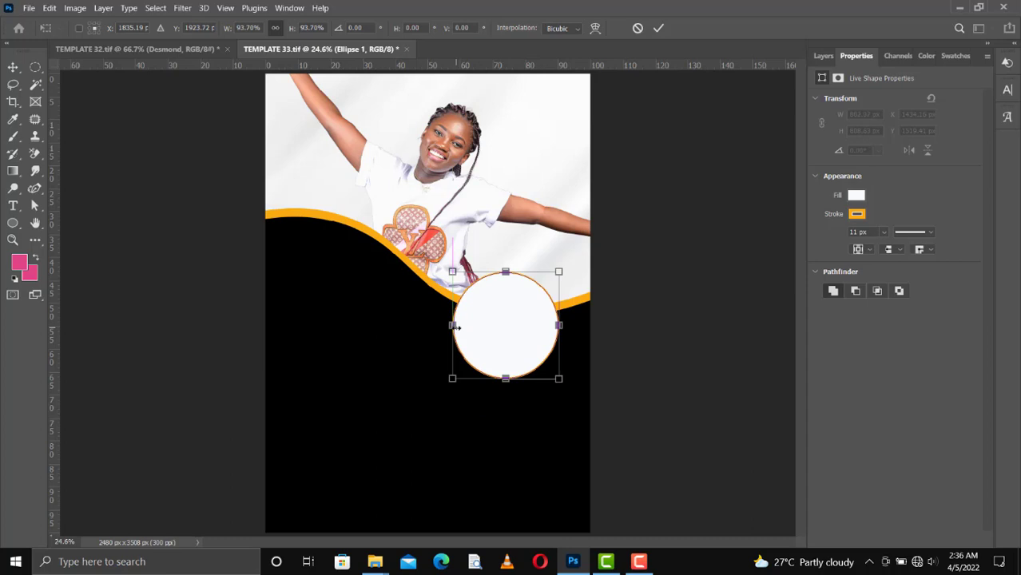
pyautogui.press('Return')
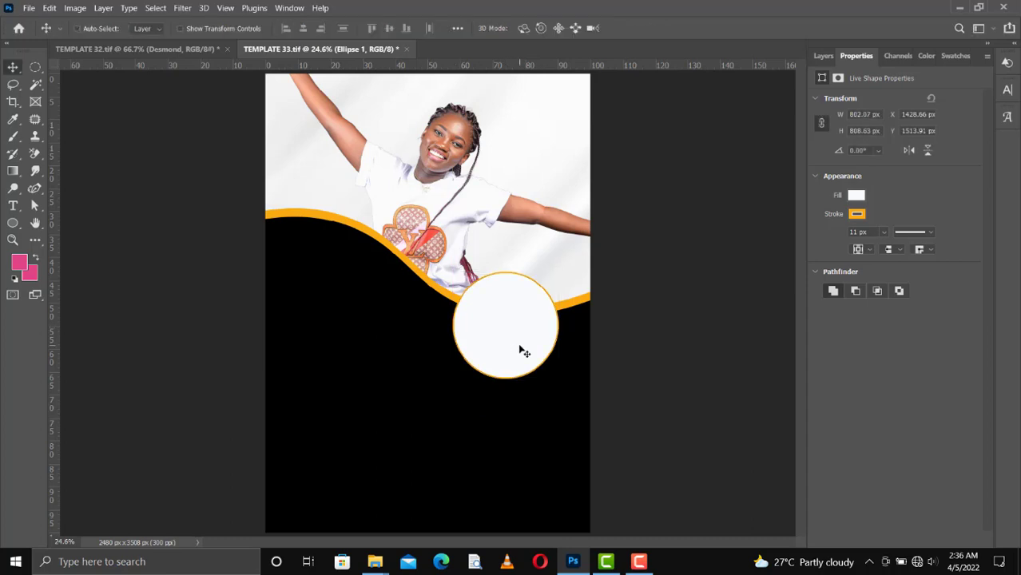
pyautogui.moveTo(524, 352)
pyautogui.mouseDown()
pyautogui.moveTo(512, 472)
pyautogui.moveTo(520, 359)
pyautogui.mouseUp()
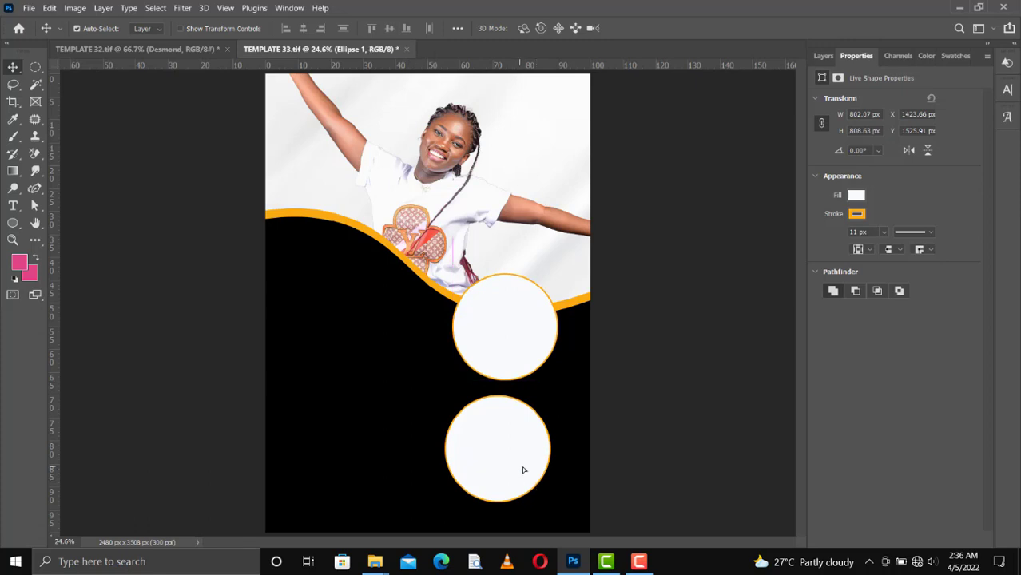
pyautogui.moveTo(523, 470); pyautogui.dragTo(525, 469)
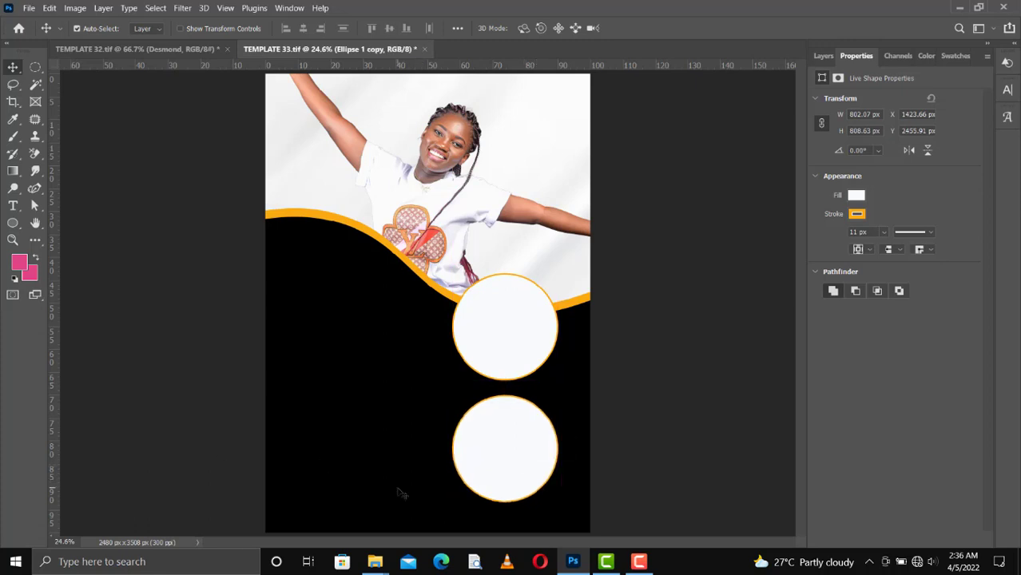
# Place the NOV_4666 portrait into the flyer and scale it down.
pyautogui.moveTo(387, 565)
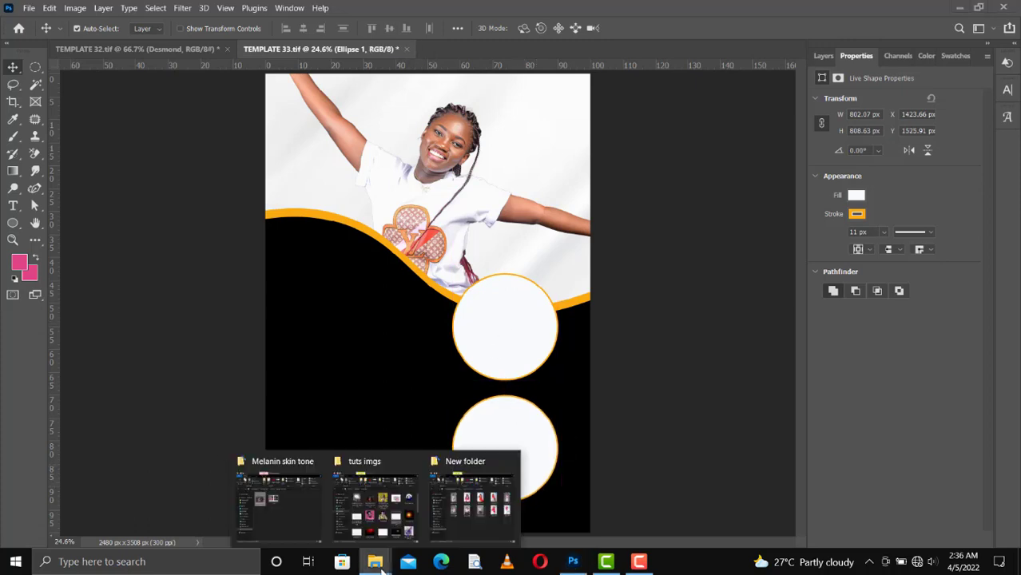
pyautogui.click(479, 515)
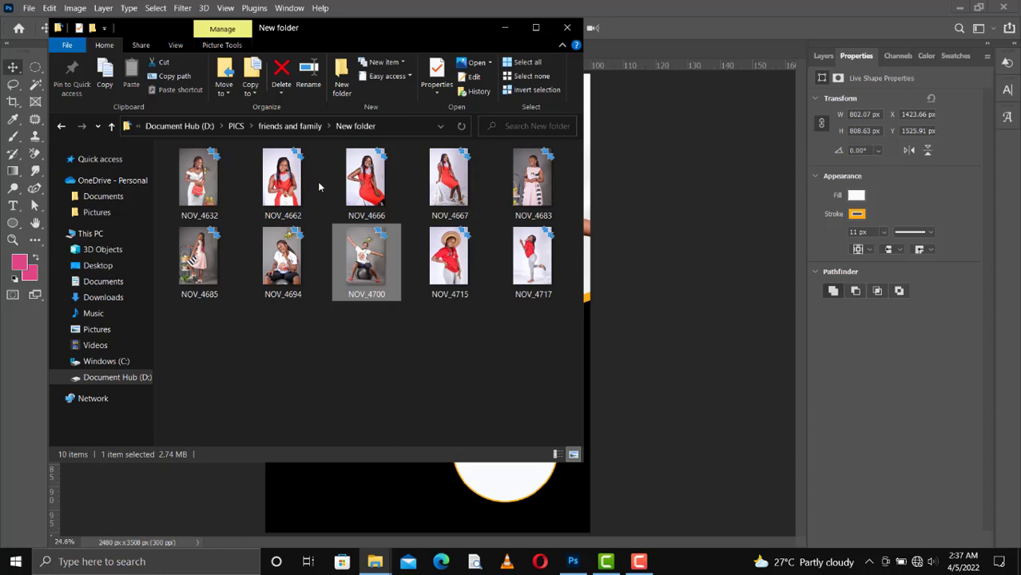
pyautogui.click(376, 184)
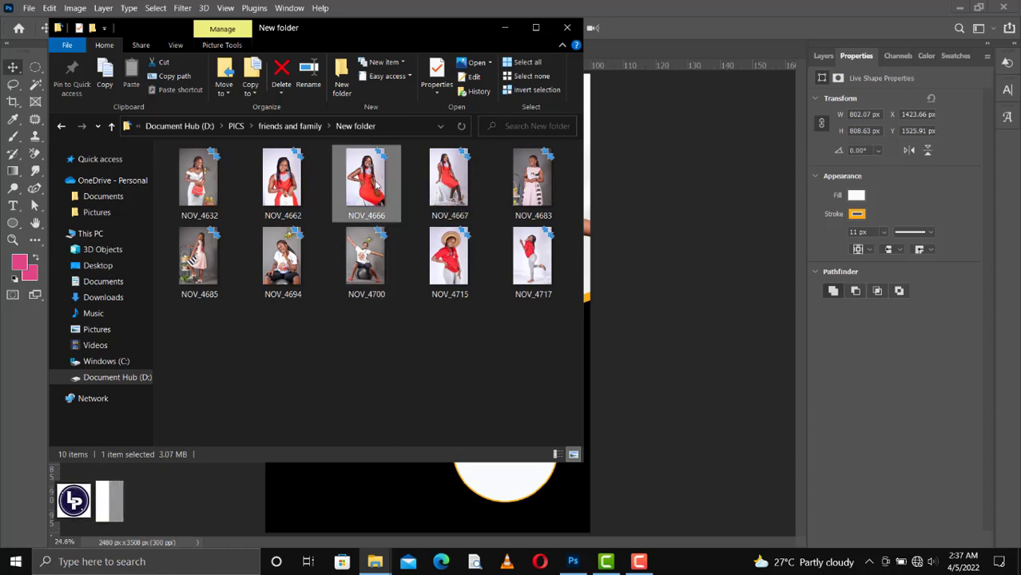
pyautogui.click(624, 355)
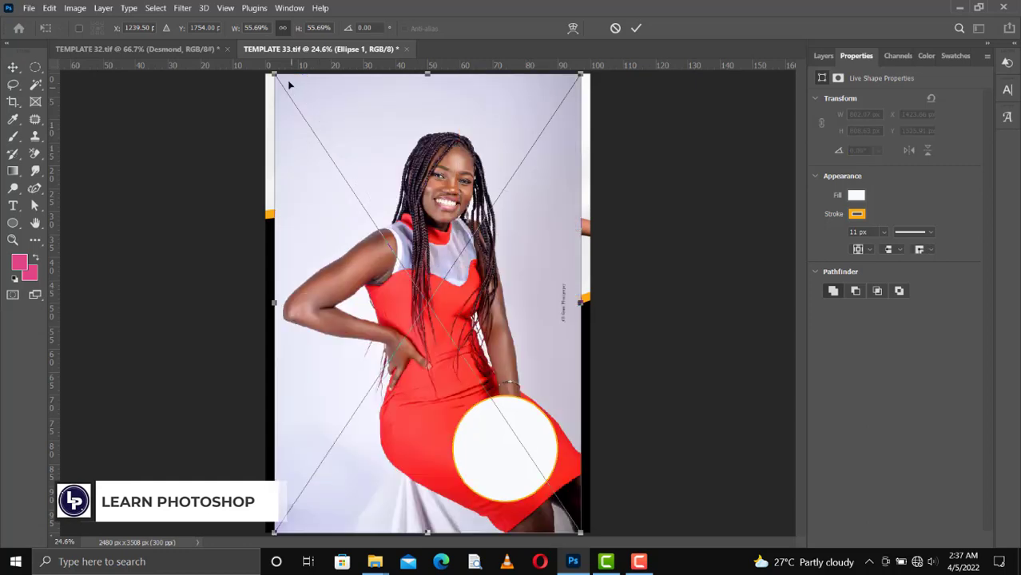
pyautogui.moveTo(276, 76); pyautogui.dragTo(382, 233)
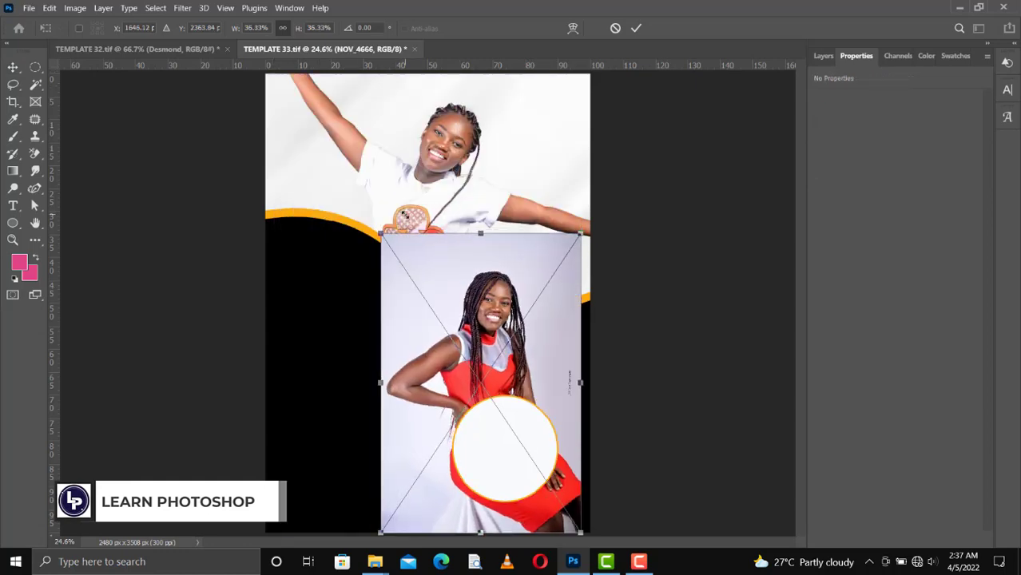
pyautogui.press('Return')
# Clip NOV_4666 into the upper circle (Ellipse 1) and shift it right to frame her face.
pyautogui.click(824, 56)
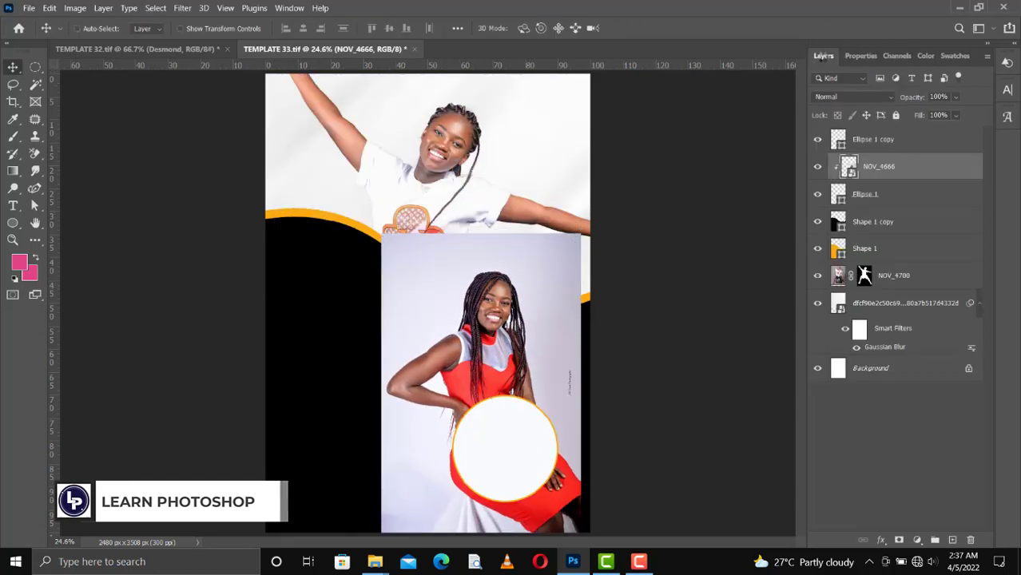
pyautogui.hotkey('ctrl', 'alt', 'g')
pyautogui.hotkey('shift', 'Right')
pyautogui.hotkey('shift', 'Right')
pyautogui.hotkey('shift', 'Right')
pyautogui.hotkey('shift', 'Right')
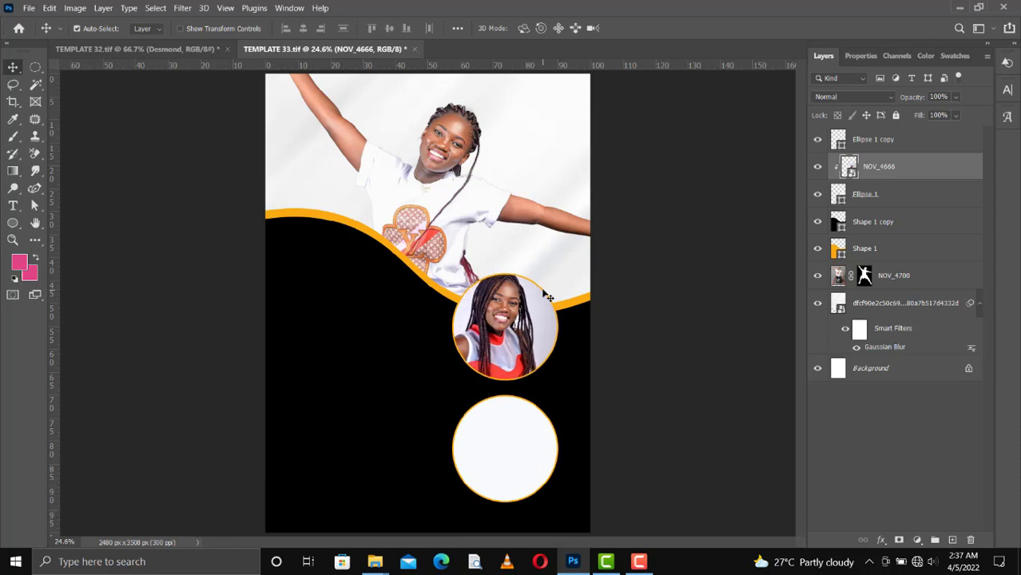
pyautogui.hotkey('shift', 'Right')
pyautogui.hotkey('shift', 'Right')
pyautogui.hotkey('shift', 'Right')
pyautogui.hotkey('shift', 'Right')
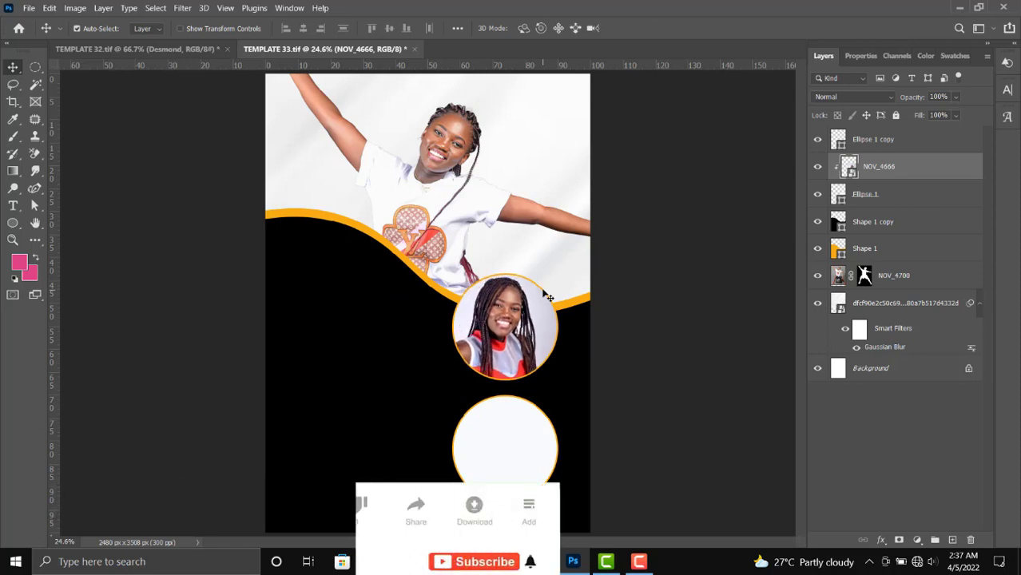
pyautogui.press('Right')
pyautogui.press('Right')
pyautogui.press('Right')
pyautogui.press('Right')
pyautogui.press('Right')
pyautogui.press('Right')
pyautogui.press('Right')
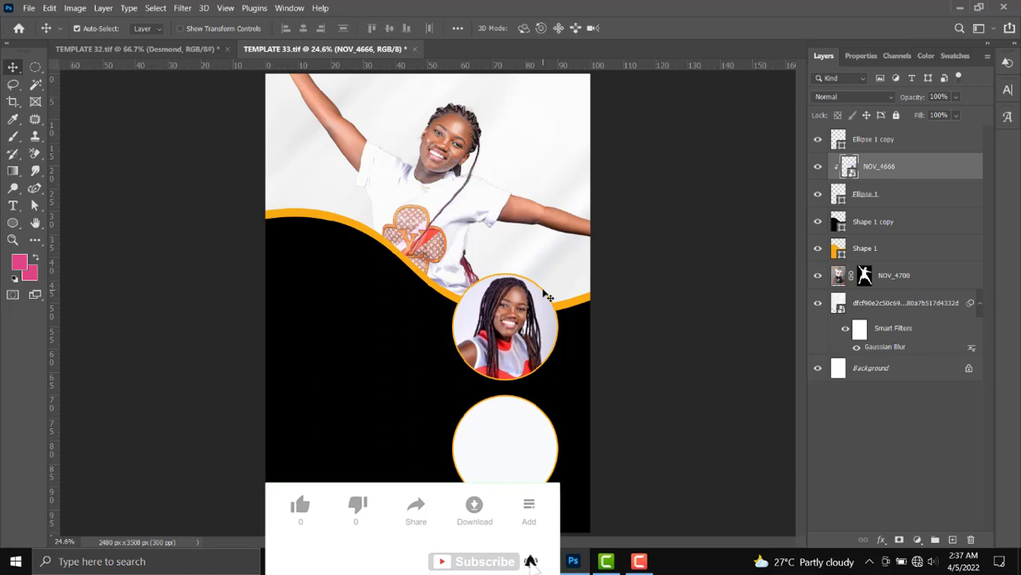
pyautogui.click(512, 469)
# Place the NOV_4683 photo and scale it over the lower circle.
pyautogui.moveTo(394, 560)
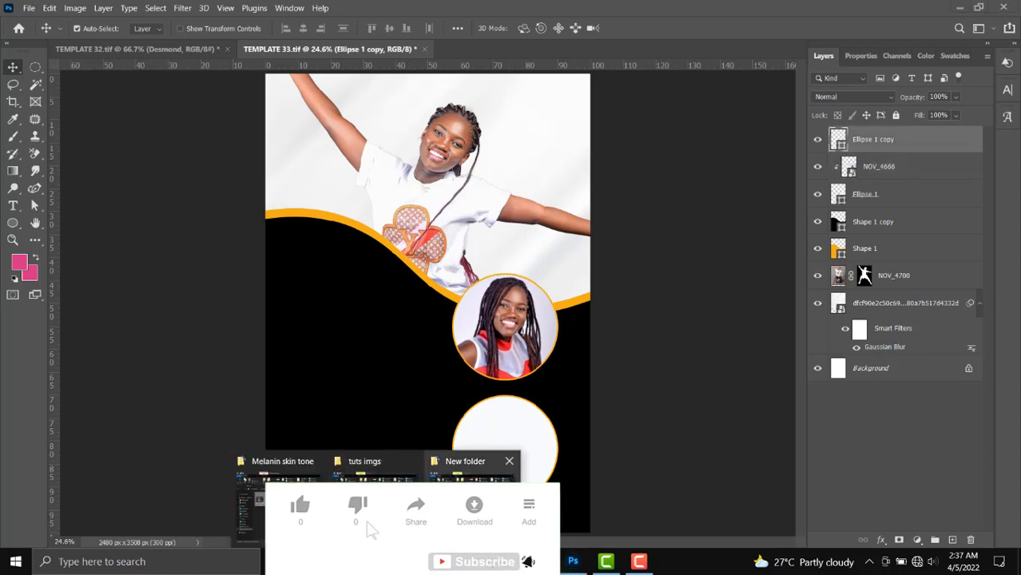
pyautogui.click(480, 467)
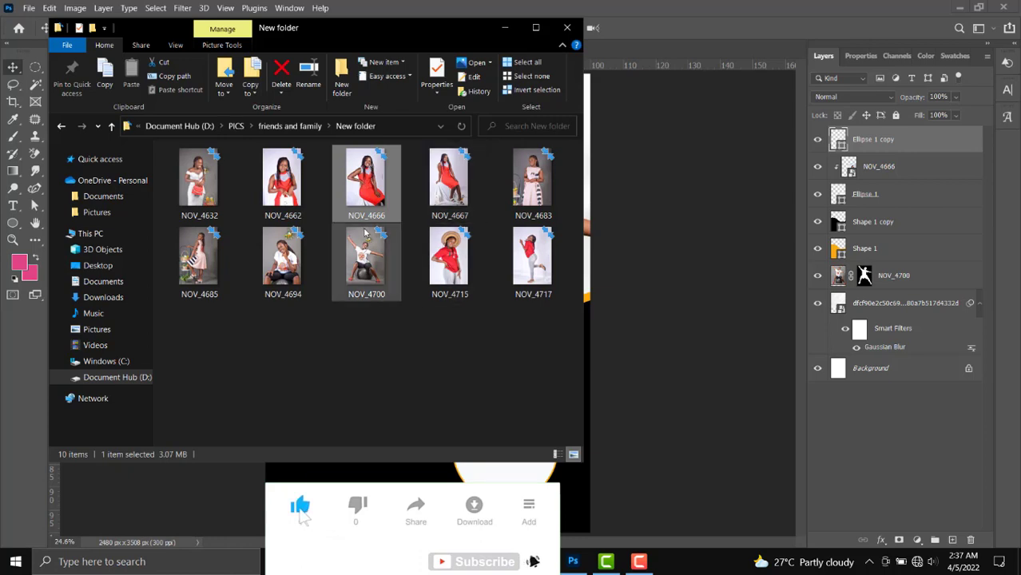
pyautogui.click(539, 180)
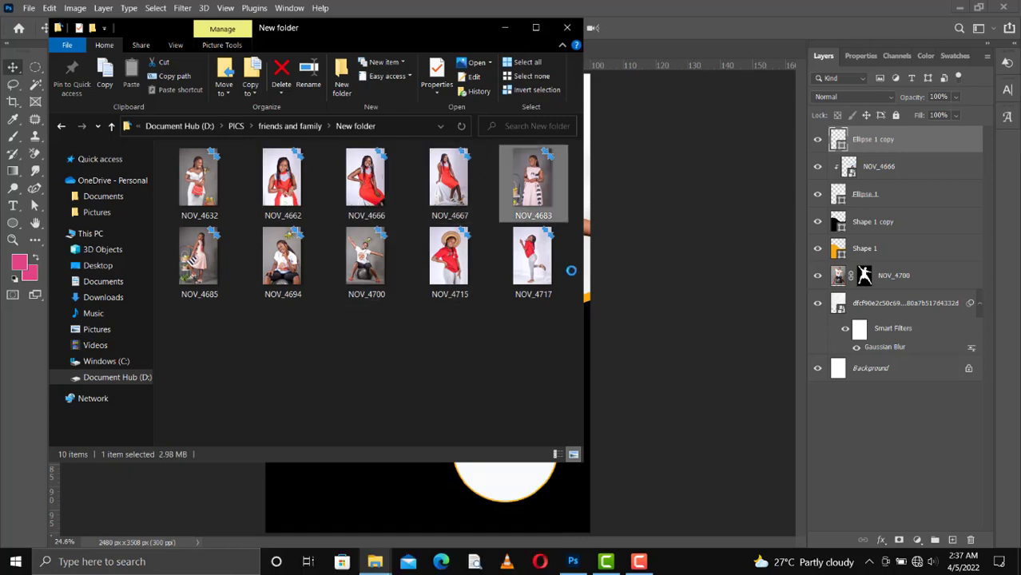
pyautogui.click(609, 395)
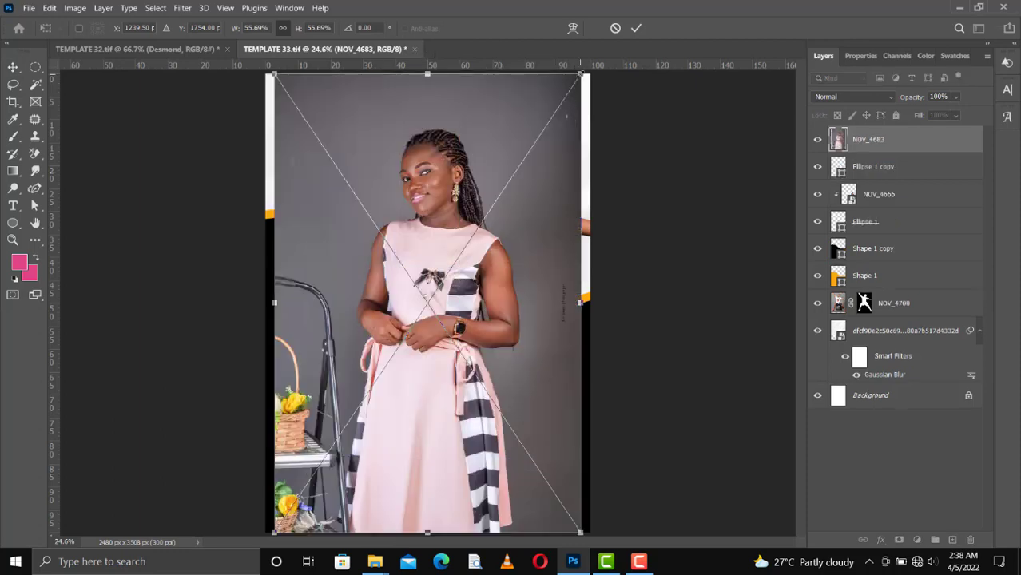
pyautogui.moveTo(589, 74); pyautogui.dragTo(368, 392)
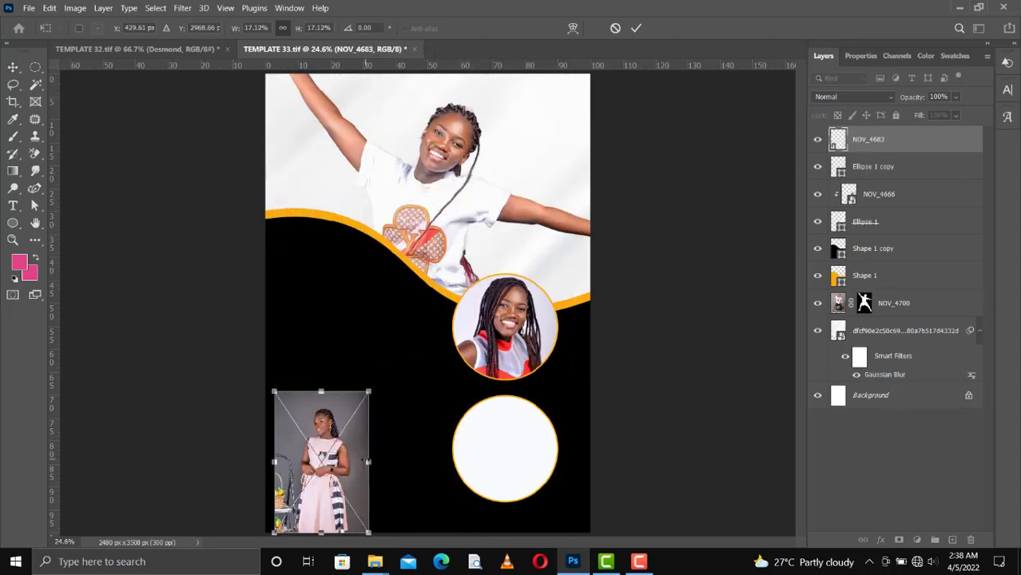
pyautogui.moveTo(367, 461); pyautogui.dragTo(399, 464)
pyautogui.moveTo(368, 393); pyautogui.dragTo(528, 417)
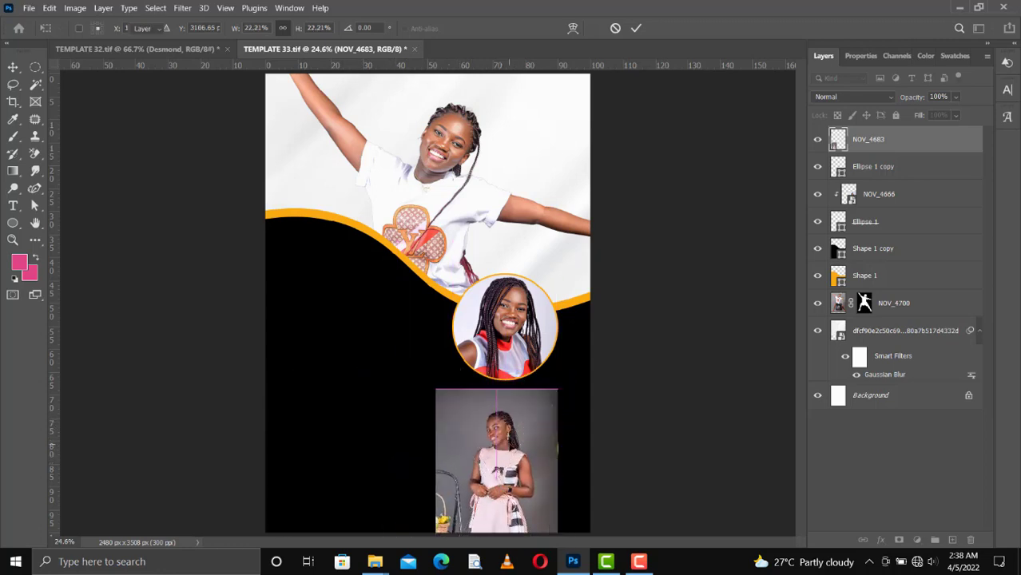
pyautogui.press('Return')
# Clip NOV_4683 into the lower circle, resize it to 27.24% and center it there.
pyautogui.hotkey('ctrl', 'alt', 'g')
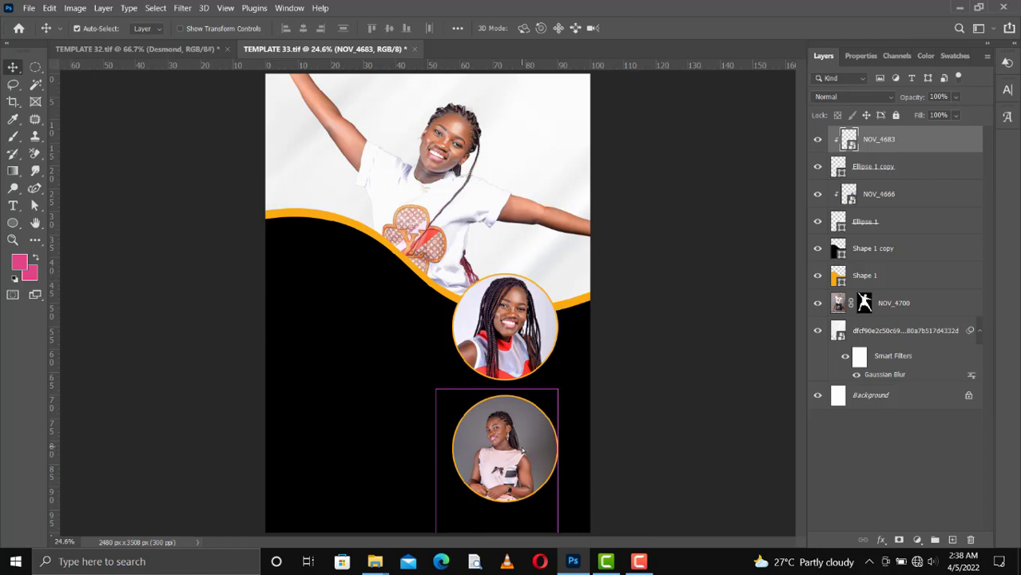
pyautogui.press('Up')
pyautogui.press('Up')
pyautogui.press('Up')
pyautogui.press('Up')
pyautogui.press('Up')
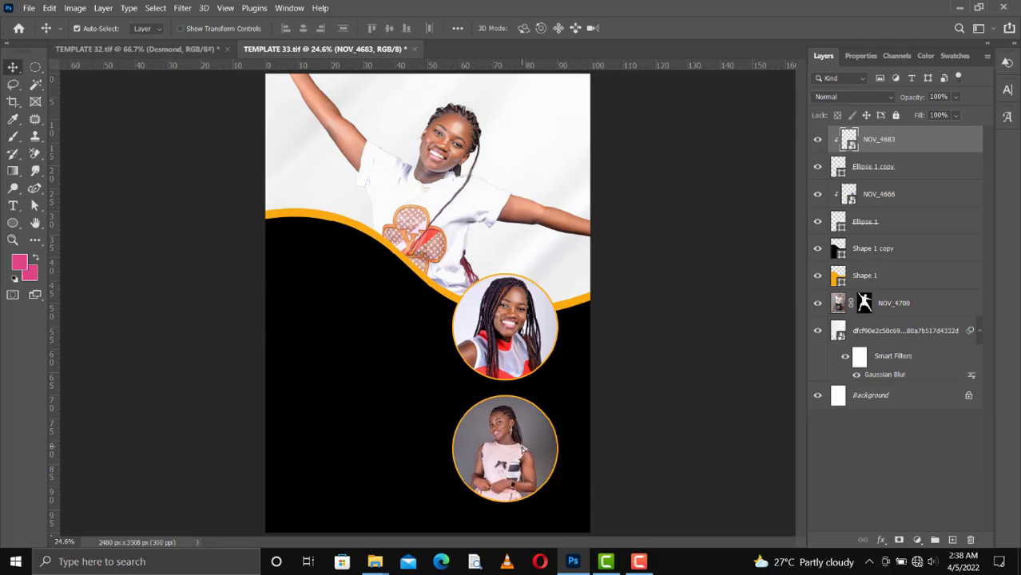
pyautogui.hotkey('ctrl', 't')
pyautogui.moveTo(438, 473); pyautogui.dragTo(409, 473)
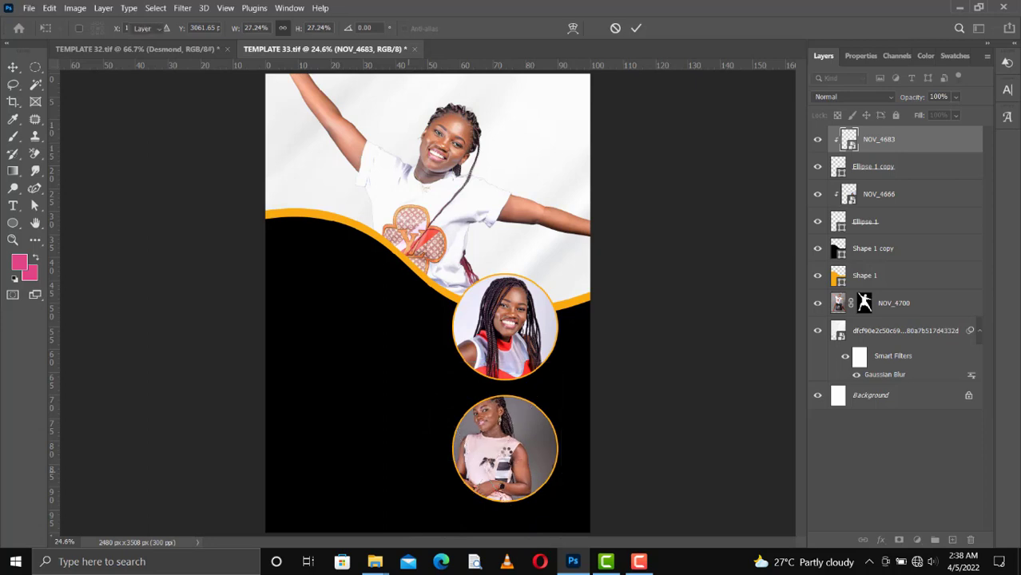
pyautogui.press('Return')
pyautogui.moveTo(503, 452)
pyautogui.mouseDown()
pyautogui.moveTo(513, 438)
pyautogui.moveTo(519, 466)
pyautogui.mouseUp()
pyautogui.click(378, 423)
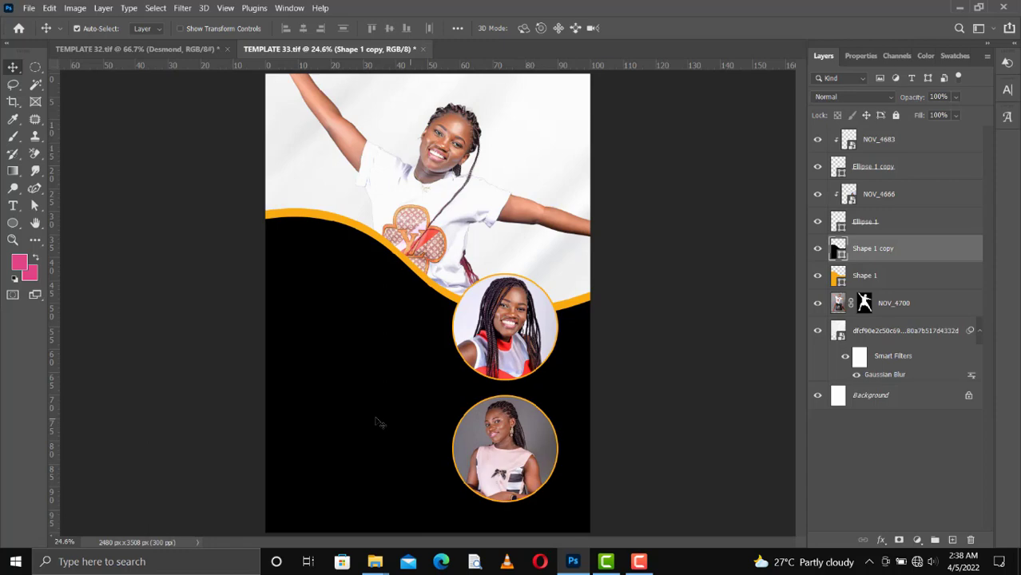
# Place the c2b1bacd texture at 174.10% to cover the flyer and clip it to Shape 1 copy.
pyautogui.moveTo(374, 562)
pyautogui.click(380, 525)
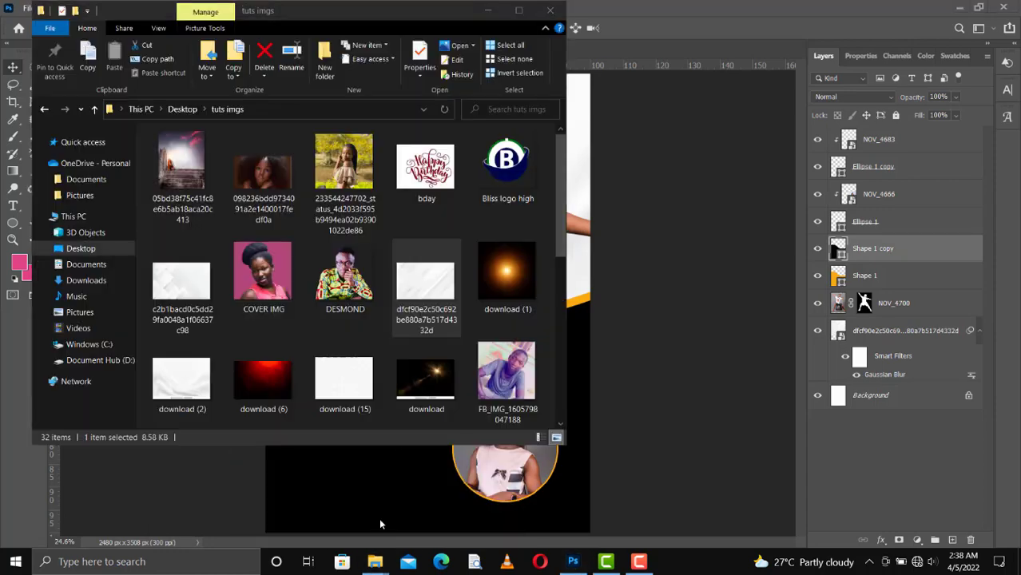
pyautogui.click(196, 277)
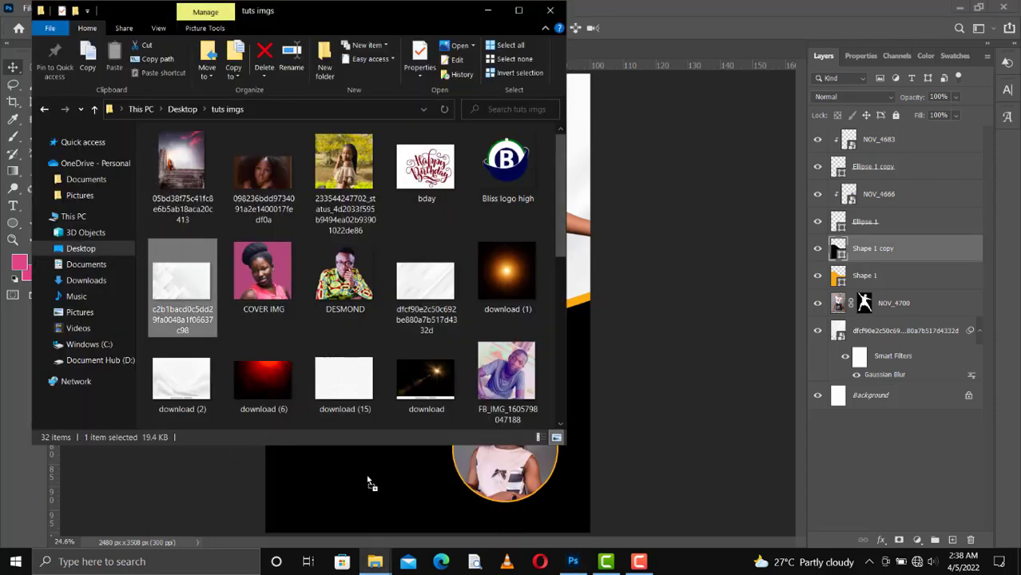
pyautogui.moveTo(367, 482); pyautogui.dragTo(369, 480)
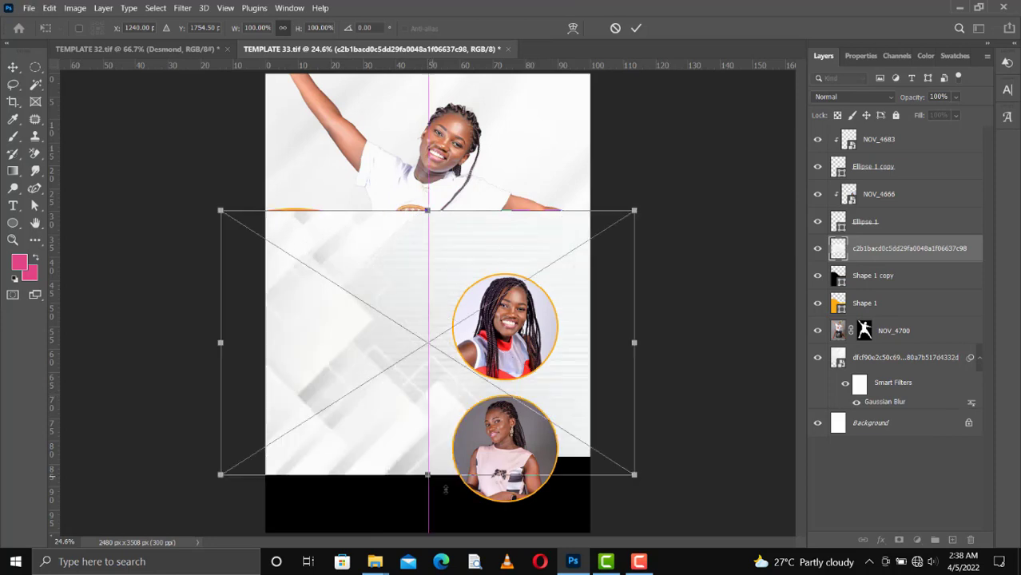
pyautogui.moveTo(445, 489); pyautogui.dragTo(462, 533)
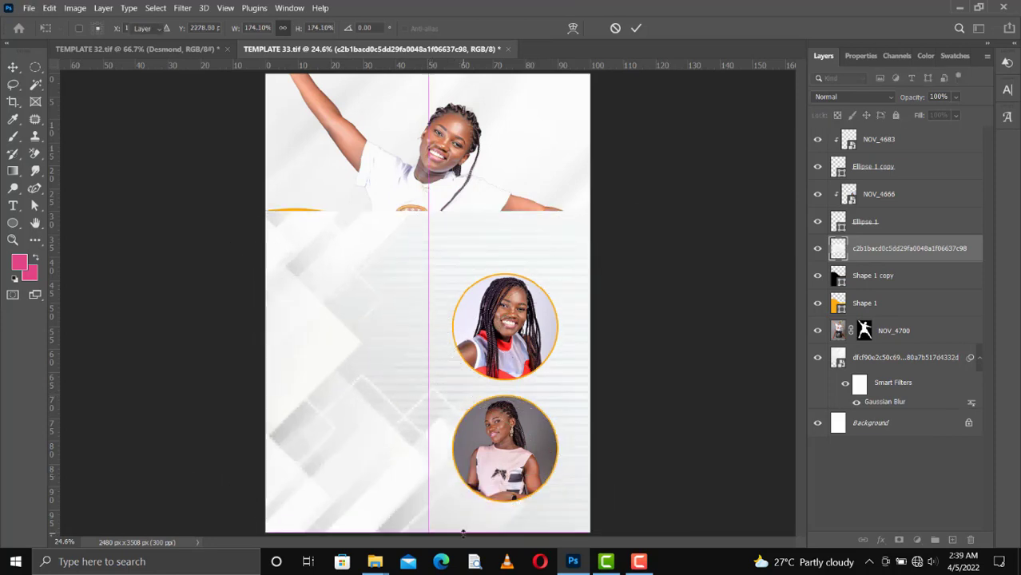
pyautogui.press('Return')
pyautogui.hotkey('ctrl', 'alt', 'g')
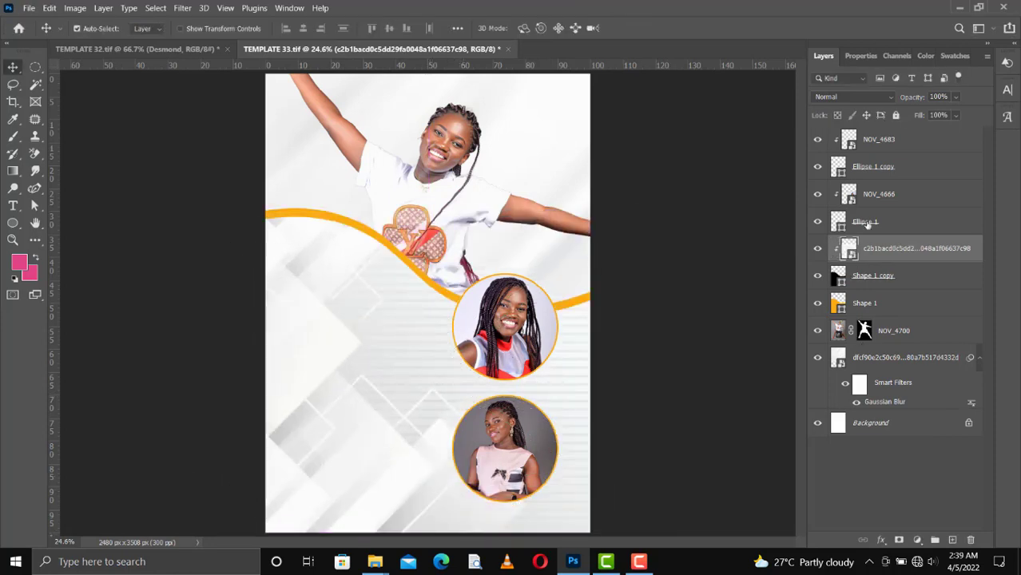
pyautogui.click(854, 99)
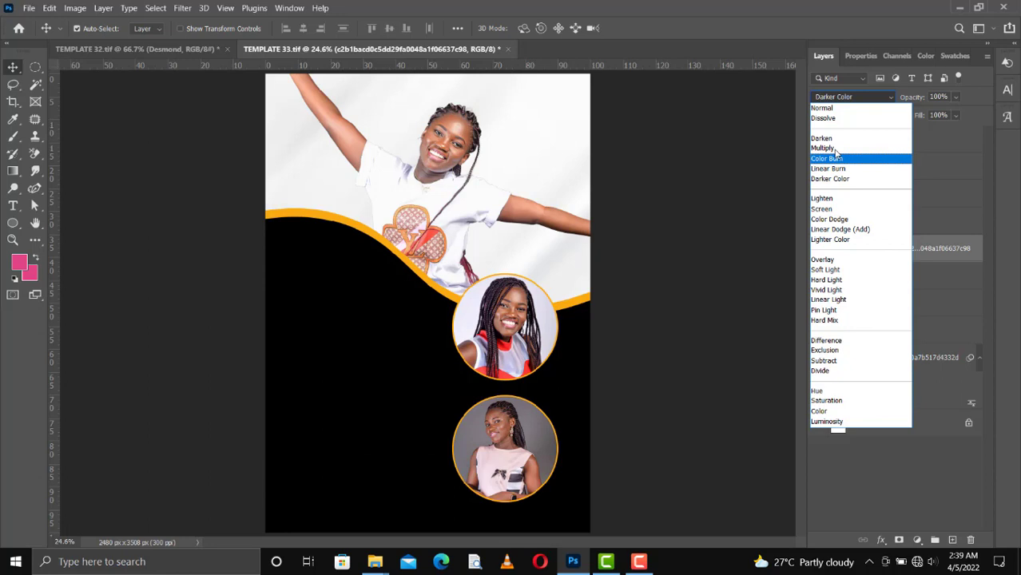
# Keep the texture in Normal blending and lower its opacity to around 9%.
pyautogui.click(840, 108)
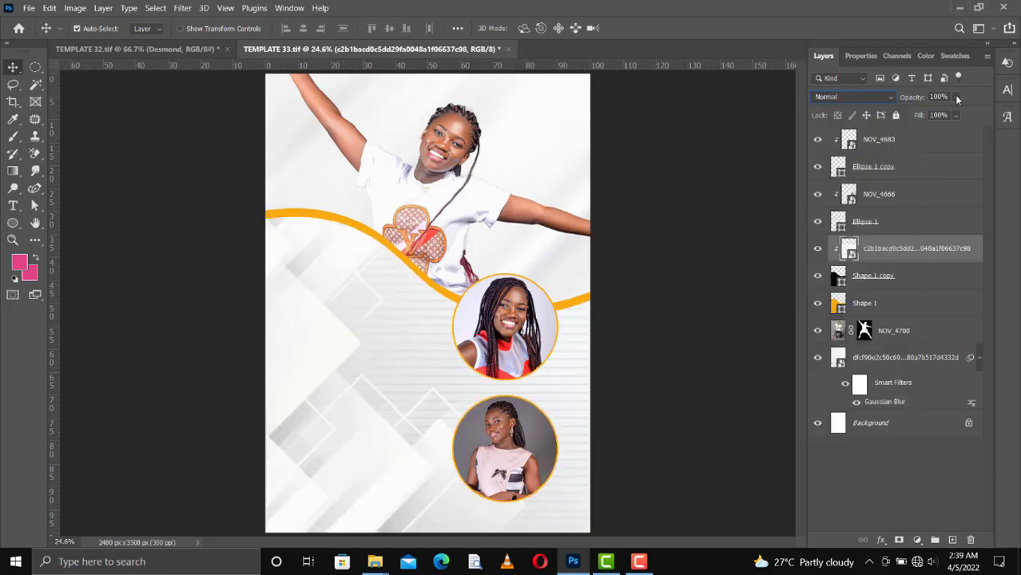
pyautogui.click(933, 113)
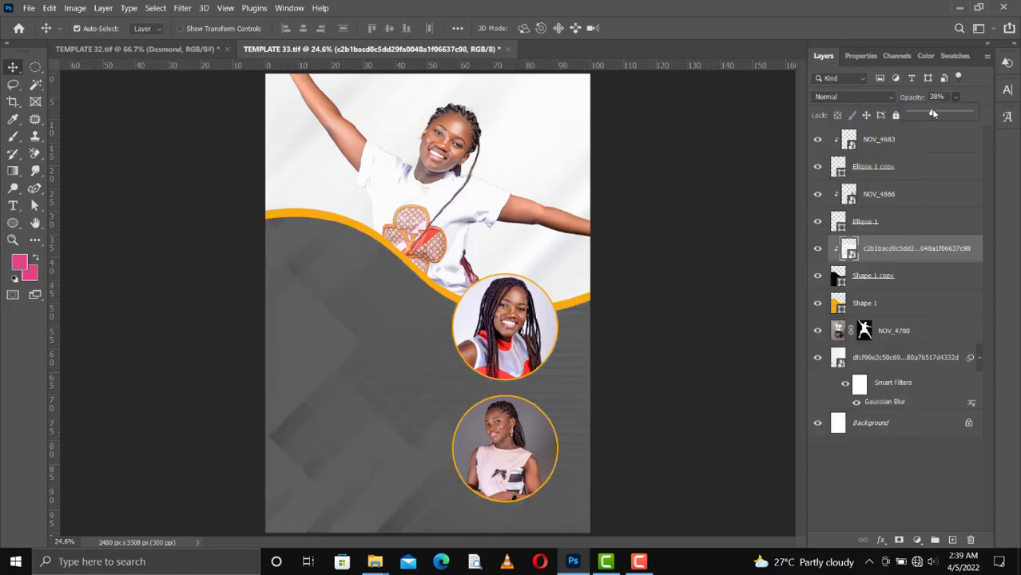
pyautogui.click(921, 114)
pyautogui.moveTo(919, 115); pyautogui.dragTo(915, 115)
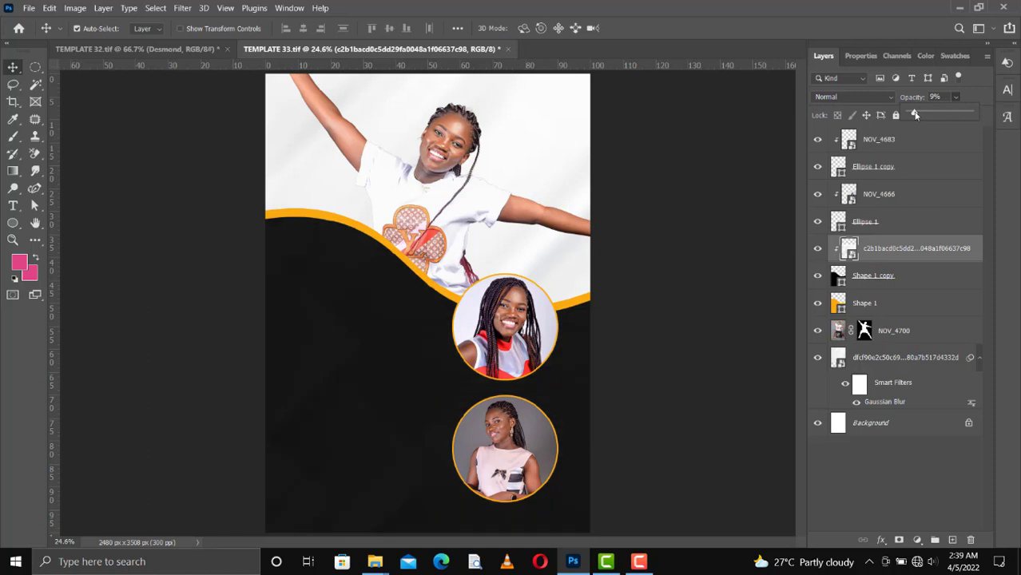
pyautogui.click(919, 114)
pyautogui.click(883, 274)
pyautogui.click(913, 257)
# Try Screen and Multiply at low opacity, then return the texture to Normal at 7%.
pyautogui.click(857, 98)
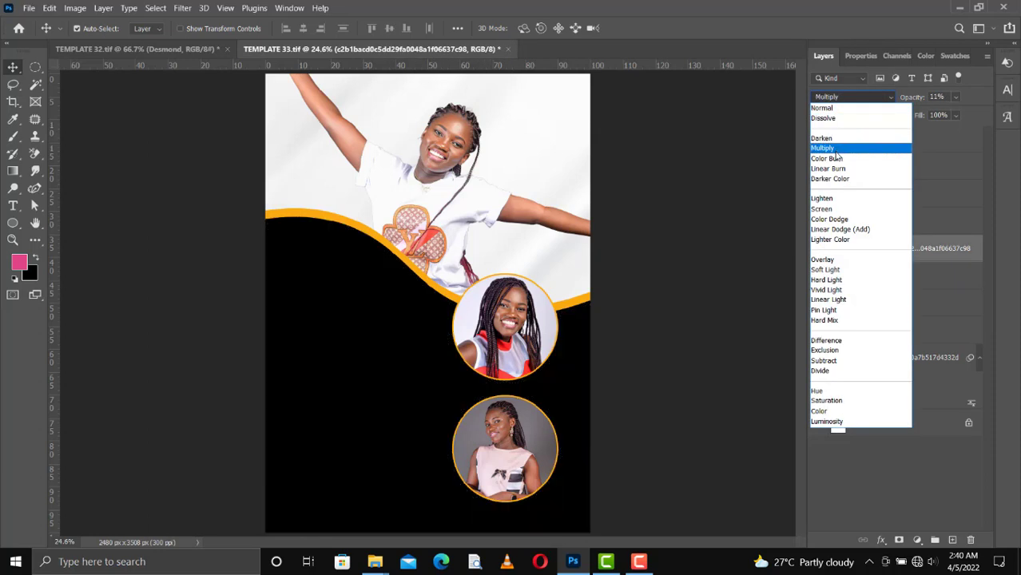
pyautogui.click(836, 210)
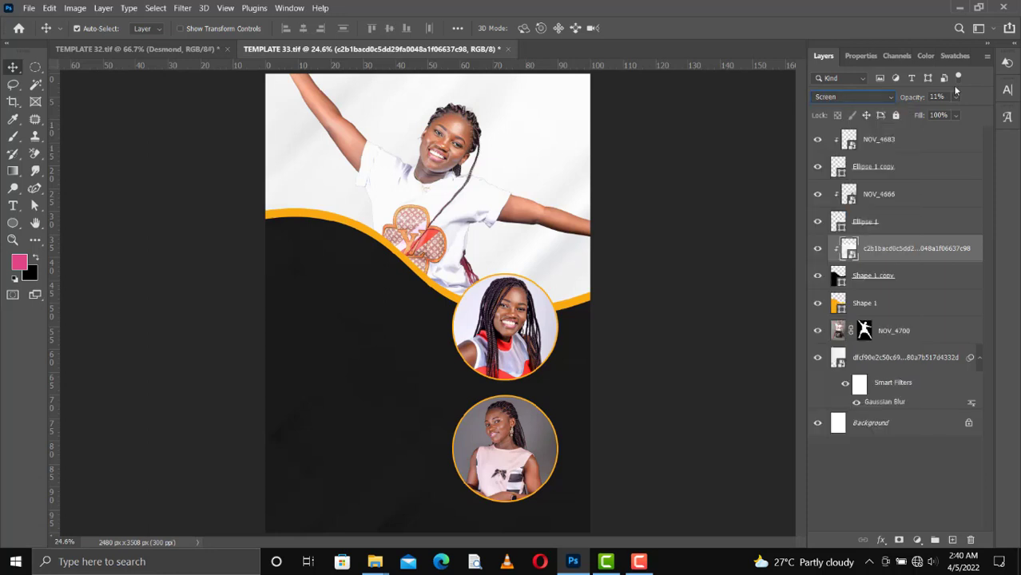
pyautogui.moveTo(936, 114); pyautogui.dragTo(928, 115)
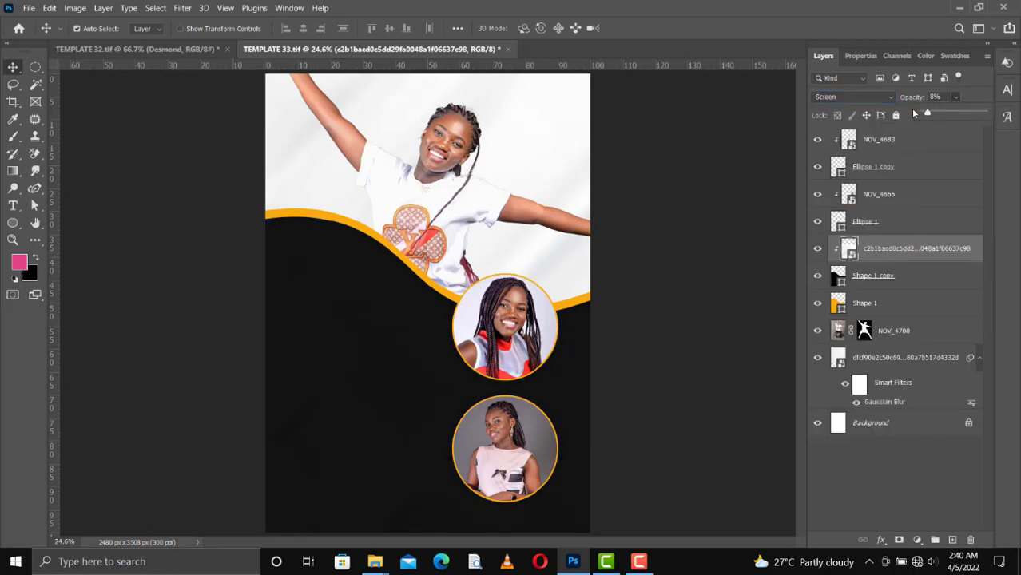
pyautogui.click(875, 97)
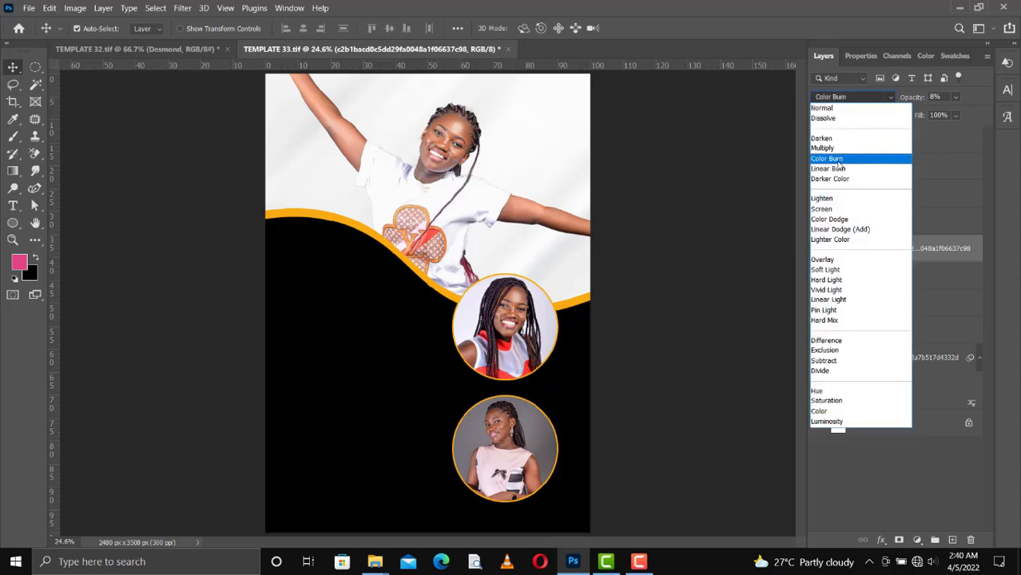
pyautogui.click(836, 149)
pyautogui.click(956, 98)
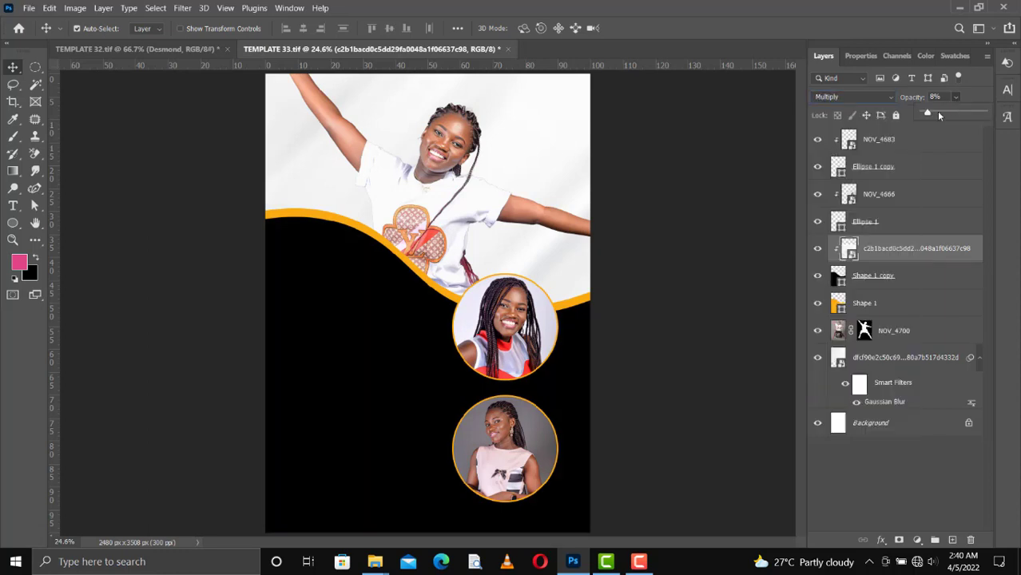
pyautogui.click(878, 99)
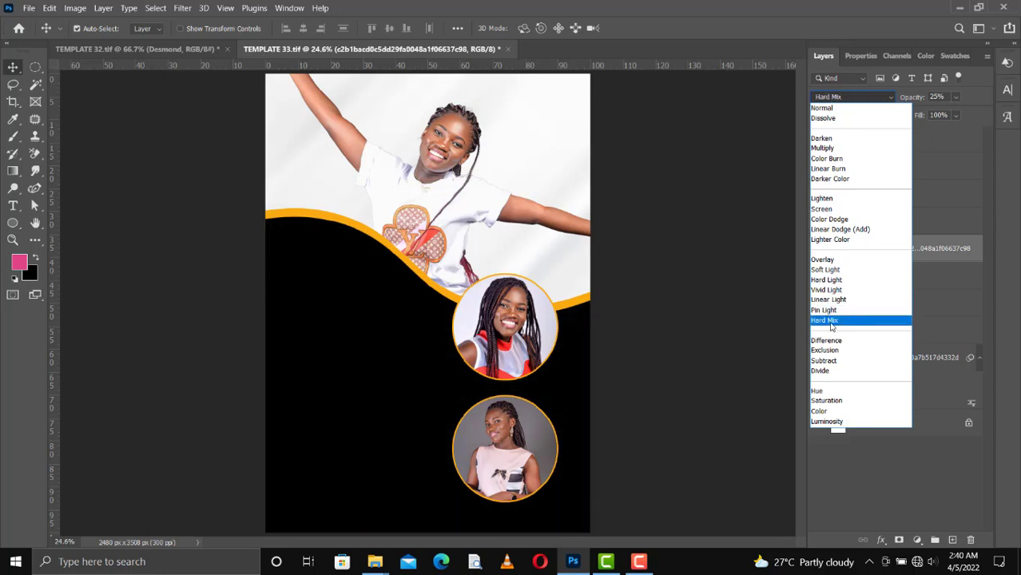
pyautogui.click(953, 97)
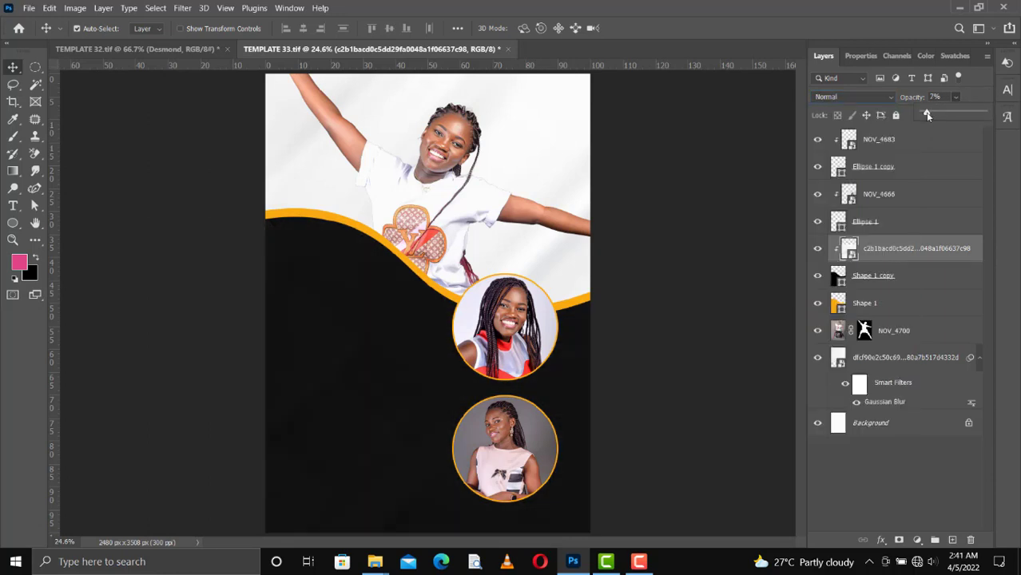
# Copy the birthday message from the Desmond flyer onto the black wave and fill it with the ring's gold.
pyautogui.click(616, 295)
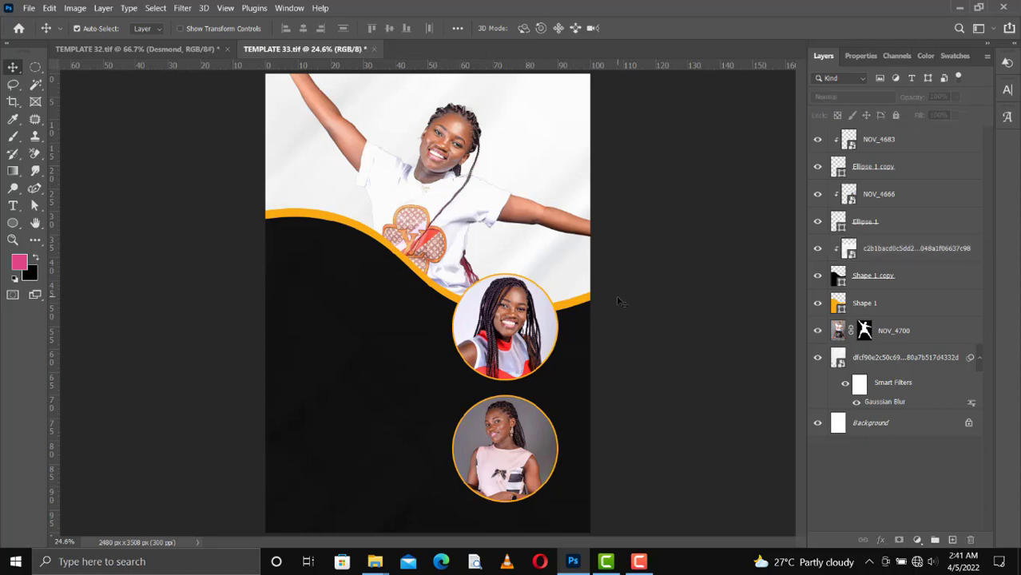
pyautogui.click(100, 50)
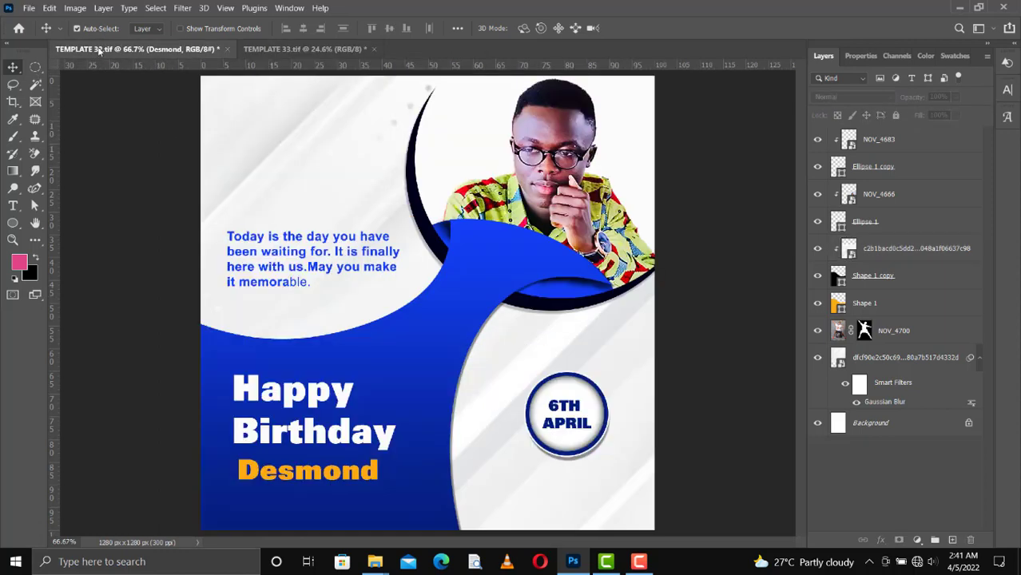
pyautogui.moveTo(303, 197); pyautogui.dragTo(384, 327)
pyautogui.moveTo(375, 426); pyautogui.dragTo(376, 426)
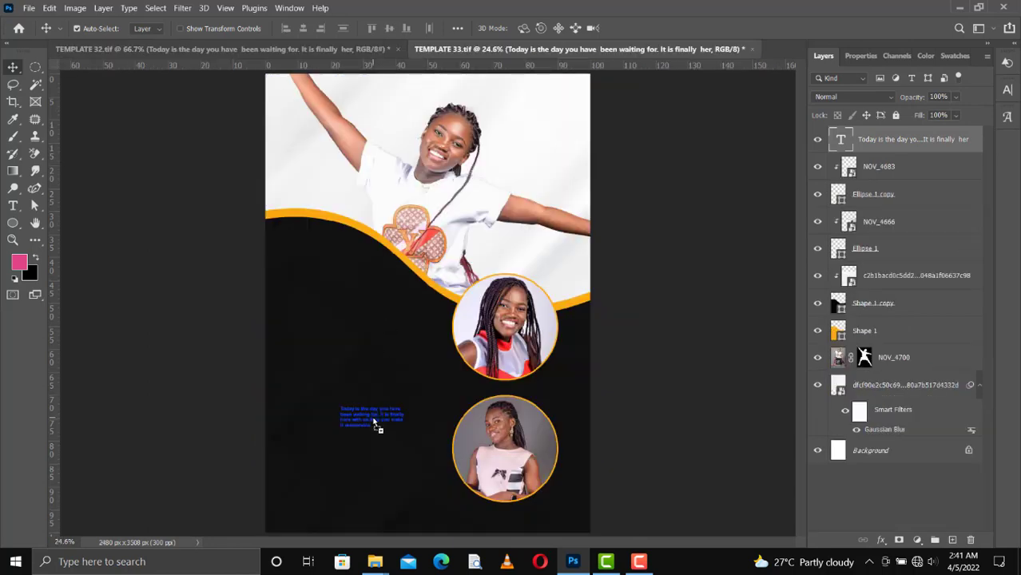
pyautogui.click(904, 56)
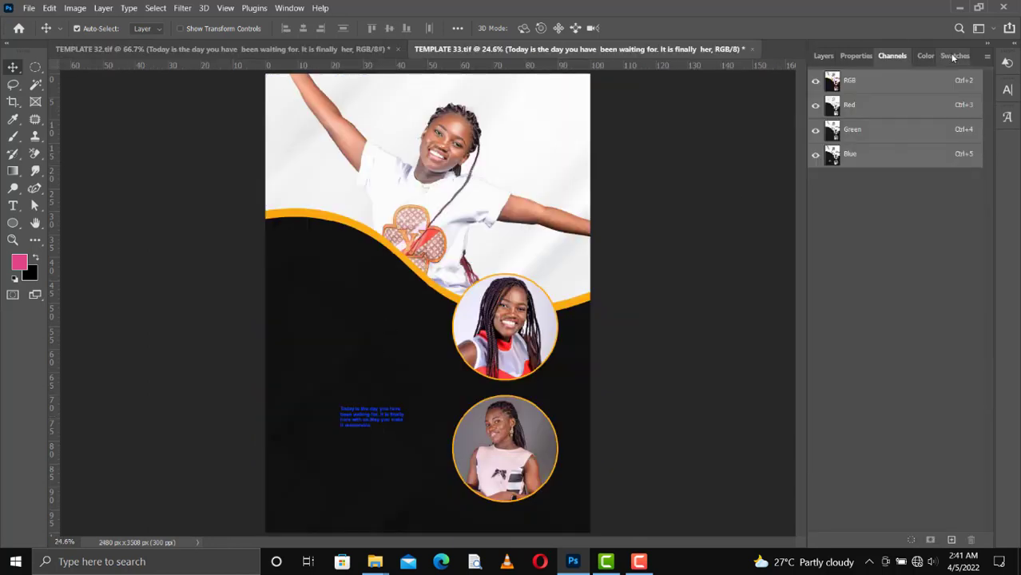
pyautogui.click(952, 56)
pyautogui.moveTo(889, 94); pyautogui.dragTo(482, 380)
pyautogui.hotkey('ctrl', 'BackSpace')
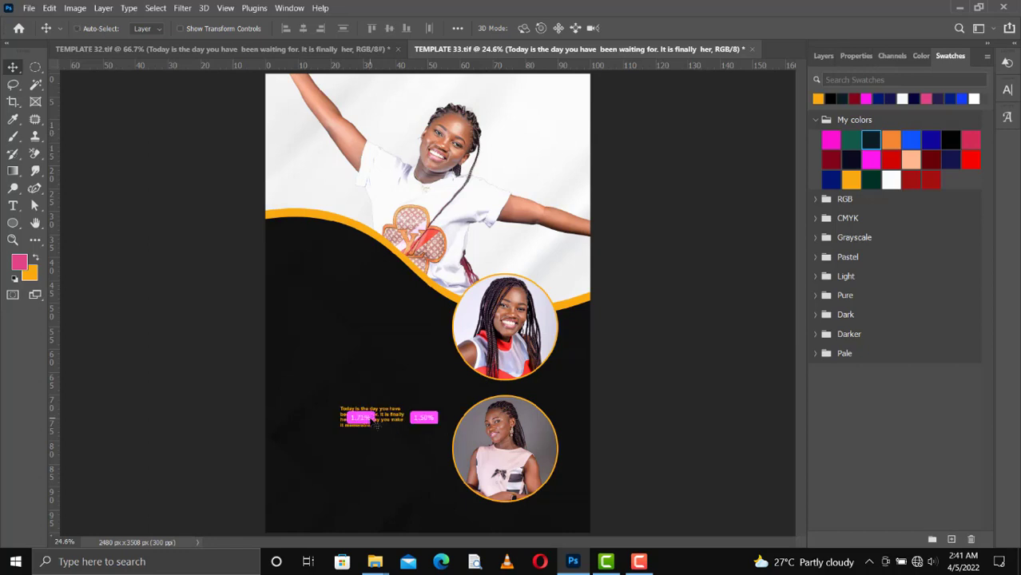
# Enlarge the gold message to about 217% and nudge it up slightly.
pyautogui.hotkey('ctrl', 't')
pyautogui.moveTo(405, 406); pyautogui.dragTo(432, 389)
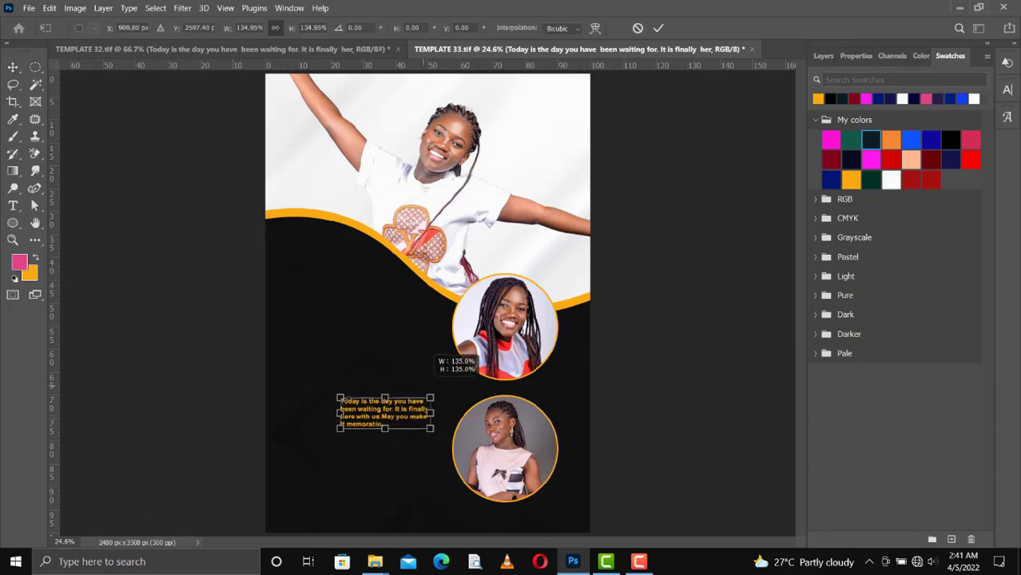
pyautogui.moveTo(338, 388); pyautogui.dragTo(285, 376)
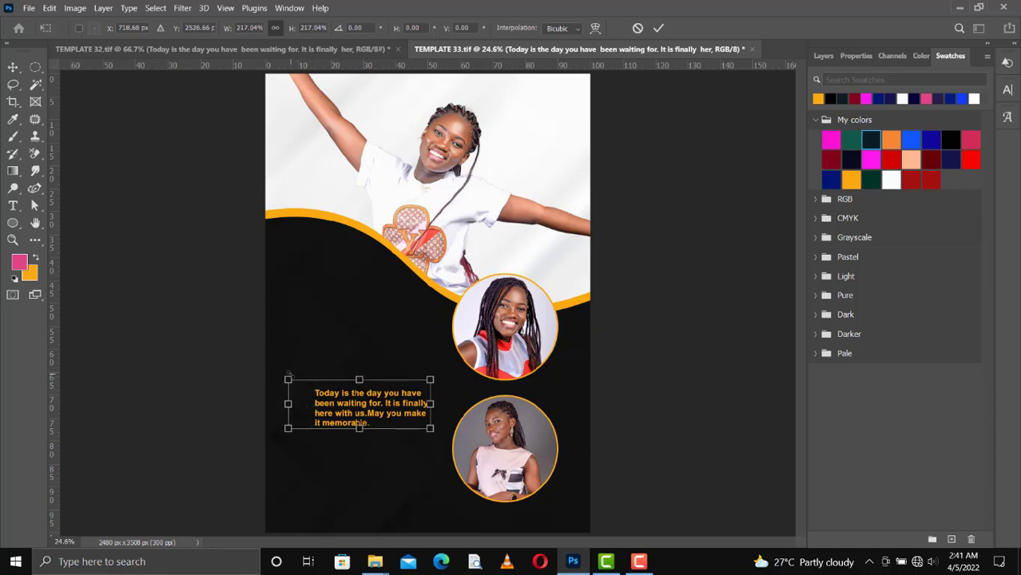
pyautogui.press('Return')
pyautogui.hotkey('shift', 'Up')
pyautogui.hotkey('shift', 'Up')
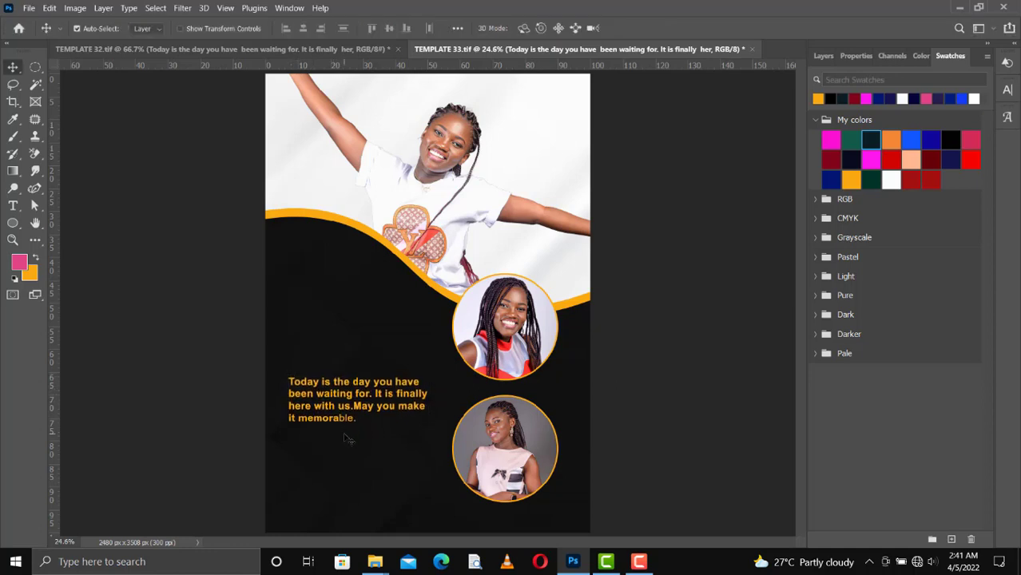
# Set the whole message in Arial Regular instead of bold and commit the text.
pyautogui.press('t')
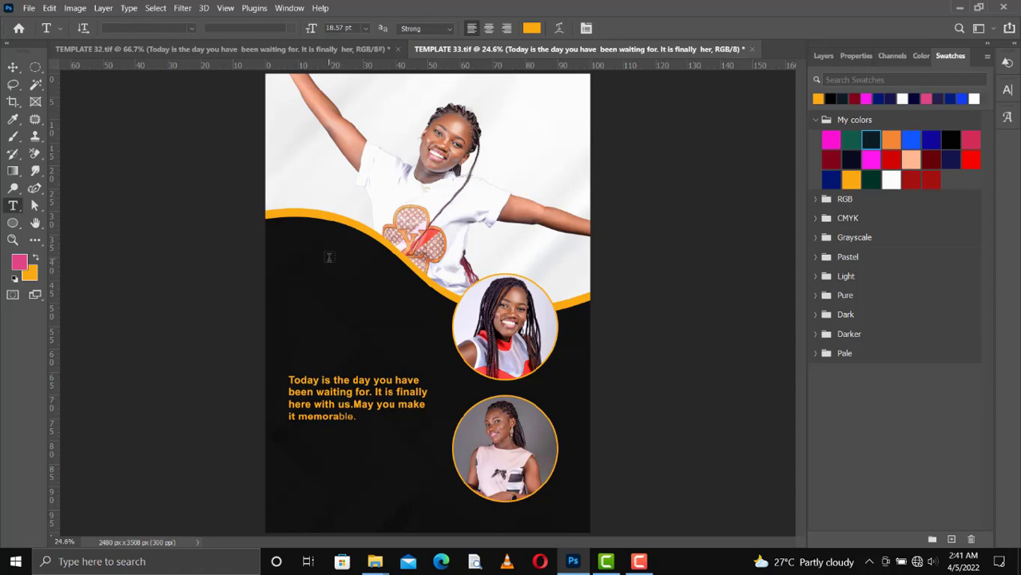
pyautogui.click(341, 392)
pyautogui.hotkey('ctrl', 'a')
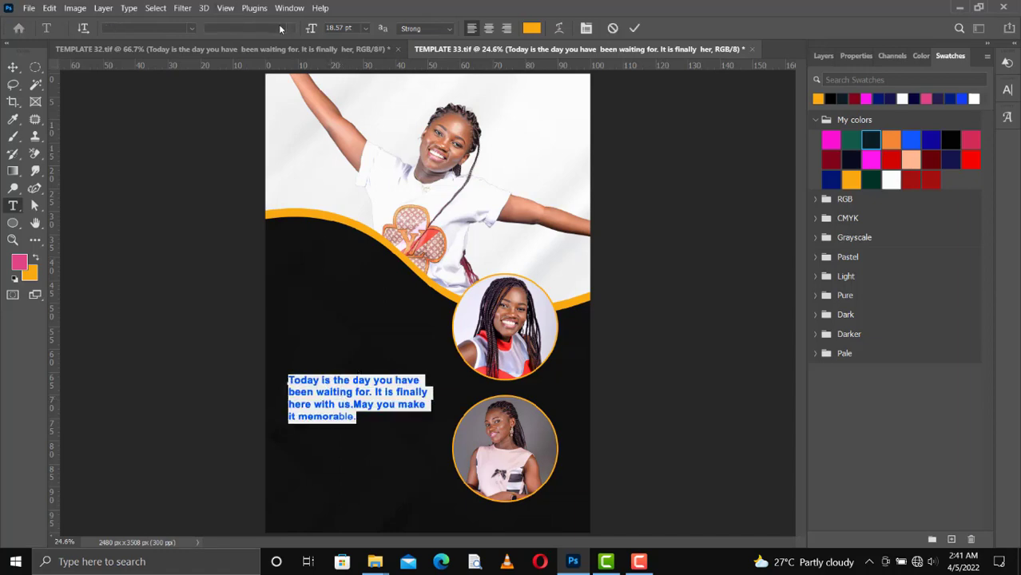
pyautogui.click(194, 31)
pyautogui.click(195, 31)
pyautogui.click(191, 31)
pyautogui.press('Escape')
pyautogui.click(288, 31)
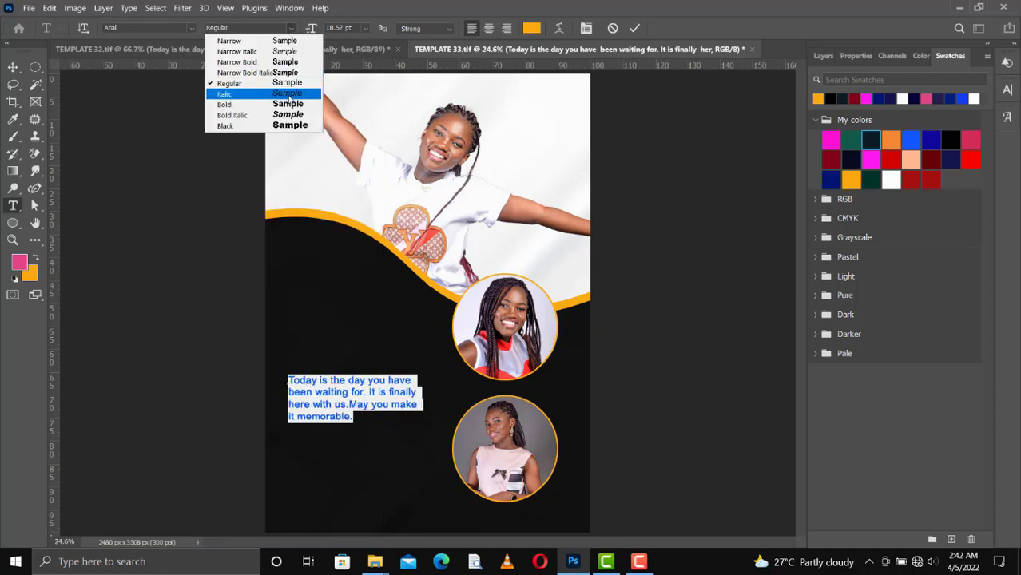
pyautogui.click(278, 85)
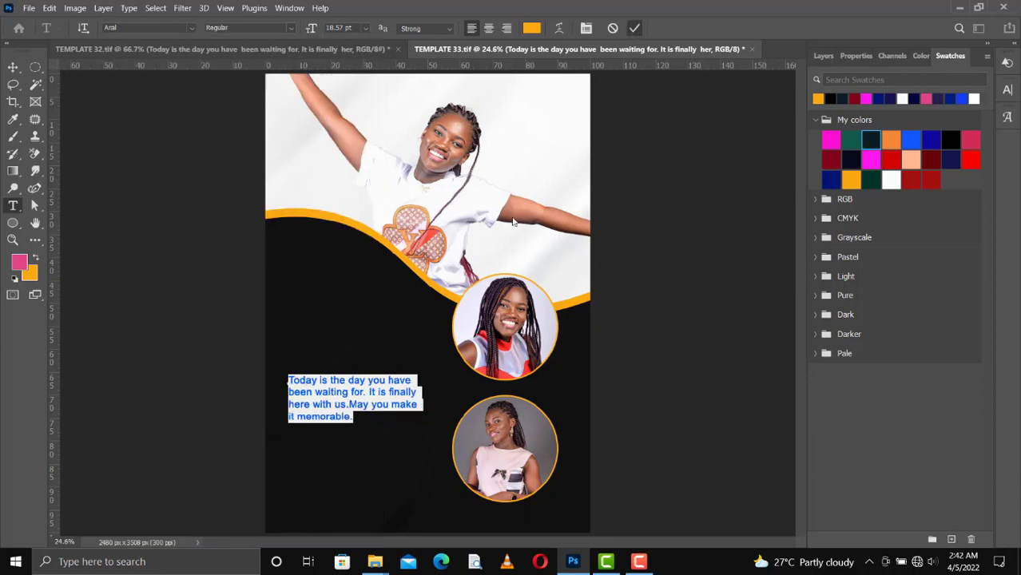
pyautogui.hotkey('ctrl', 'Return')
# Nudge the message slightly up and to the right with the Move tool.
pyautogui.press('v')
pyautogui.hotkey('shift', 'Up')
pyautogui.hotkey('shift', 'Up')
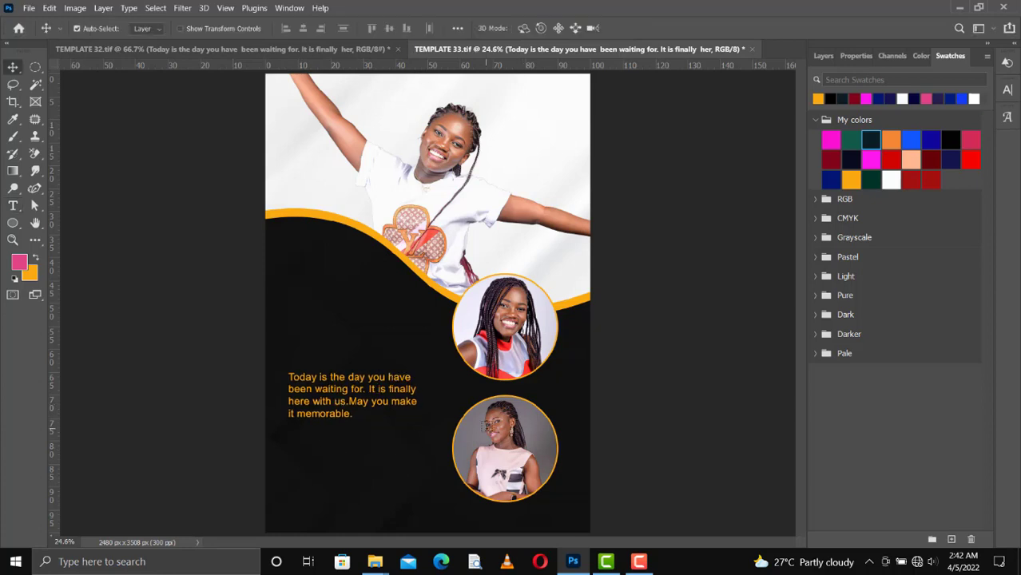
pyautogui.hotkey('shift', 'Right')
pyautogui.hotkey('shift', 'Right')
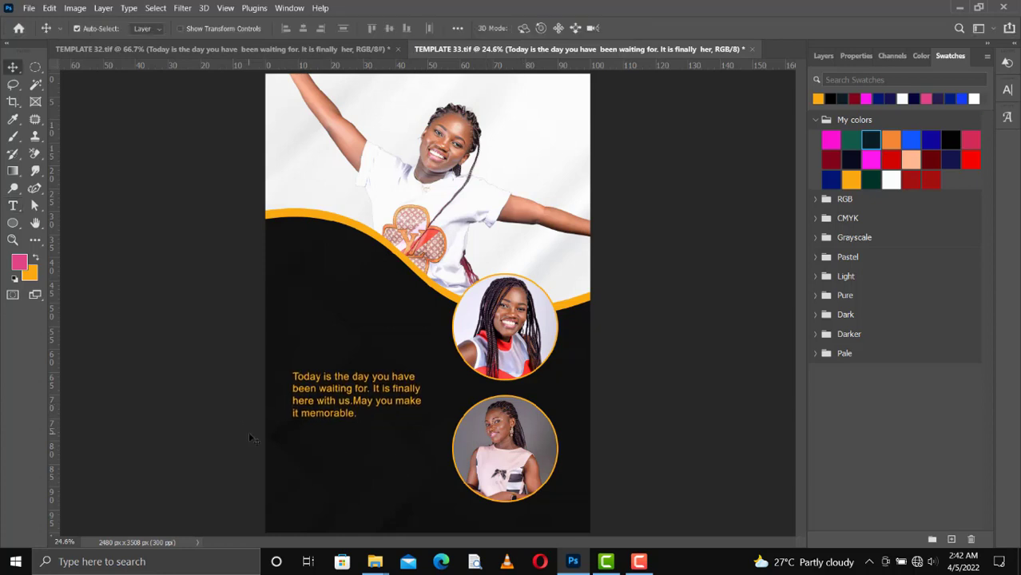
# Draw a thin 6 × 364 px gold vertical bar left of the message, then switch to TEMPLATE 32.
pyautogui.click(822, 56)
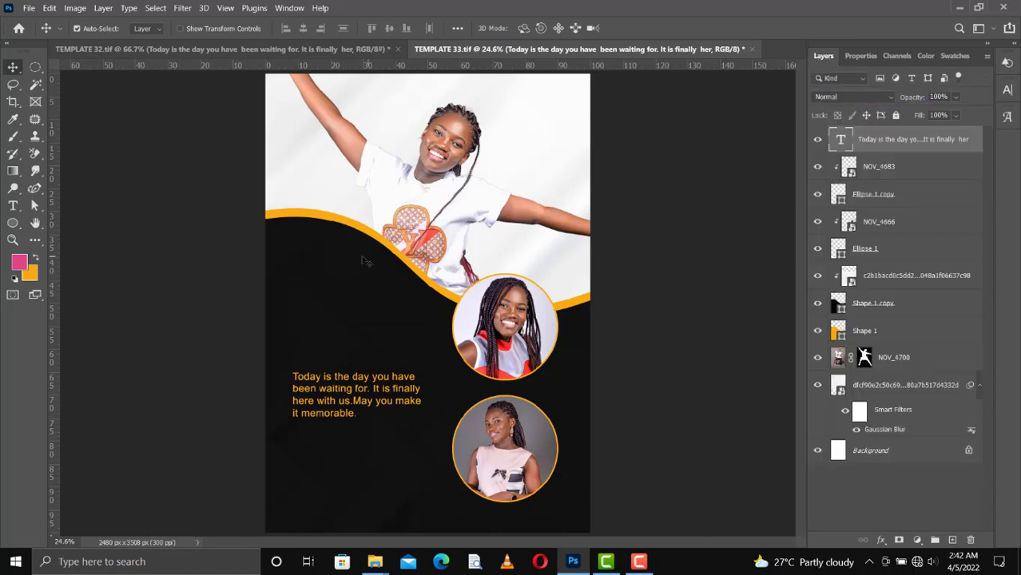
pyautogui.rightClick(13, 226)
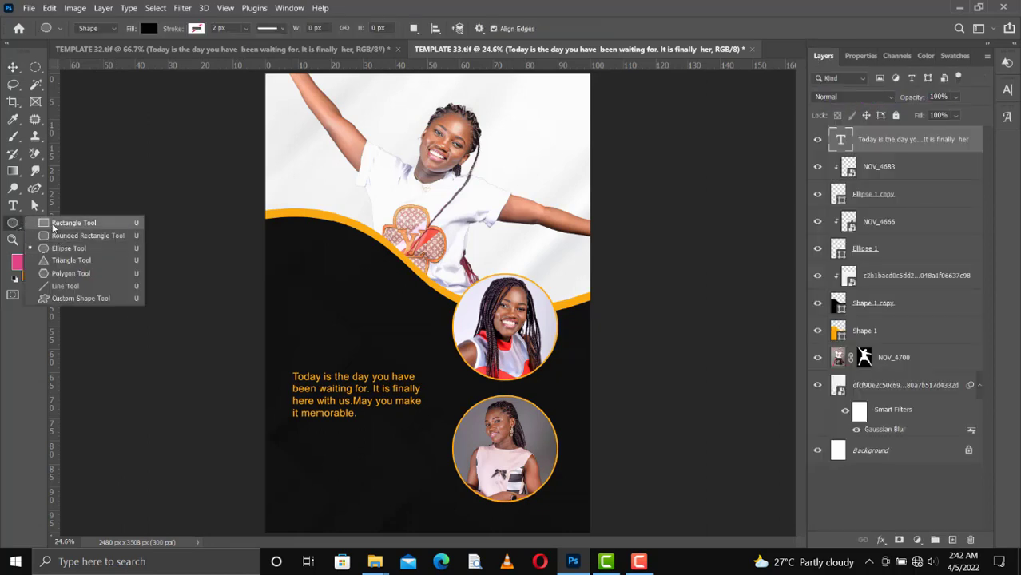
pyautogui.click(64, 238)
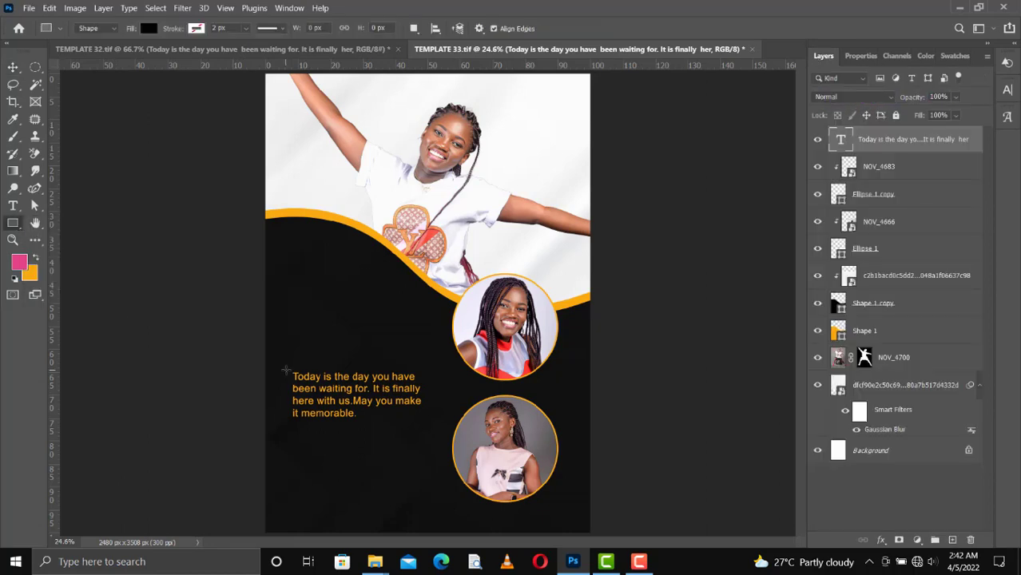
pyautogui.moveTo(285, 369); pyautogui.dragTo(286, 417)
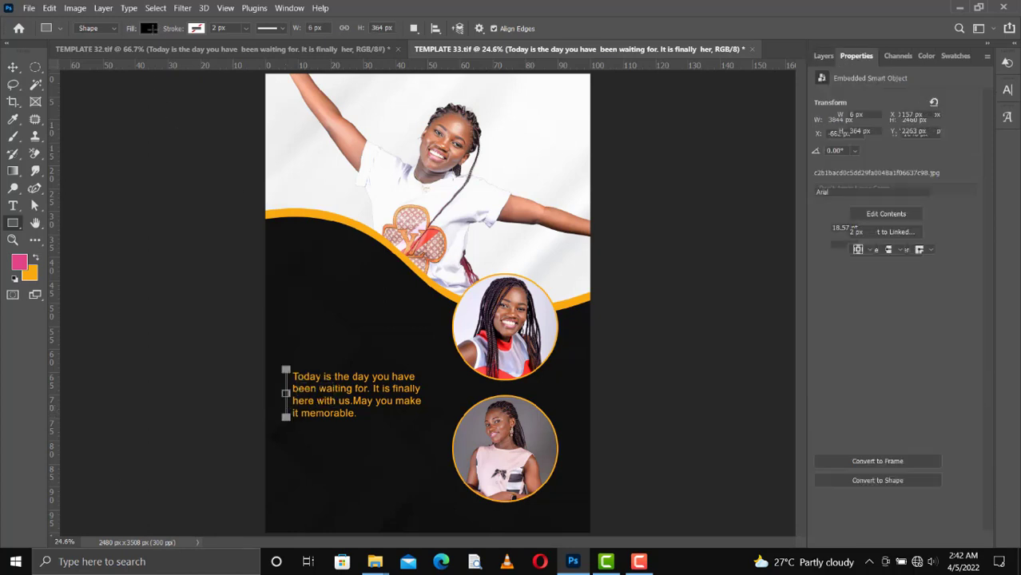
pyautogui.click(149, 29)
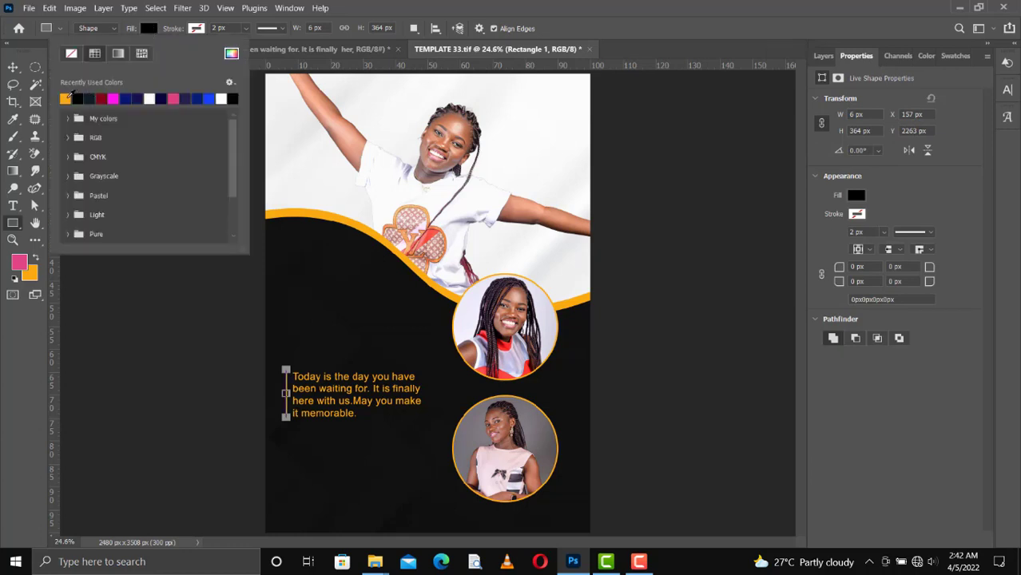
pyautogui.click(13, 67)
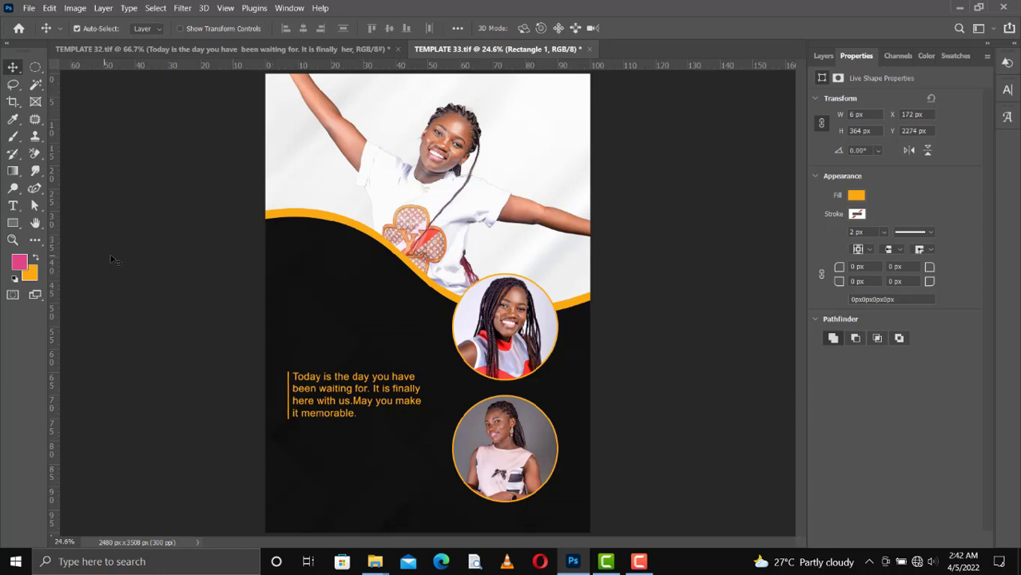
pyautogui.click(243, 51)
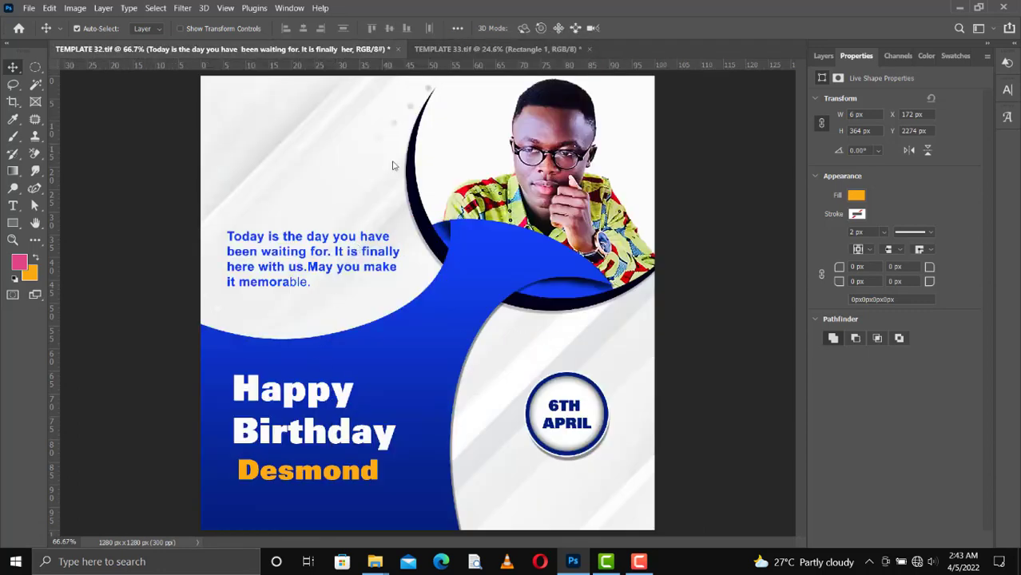
# Copy the Happy Birthday title into TEMPLATE 33 and scale it to about 236%.
pyautogui.click(442, 51)
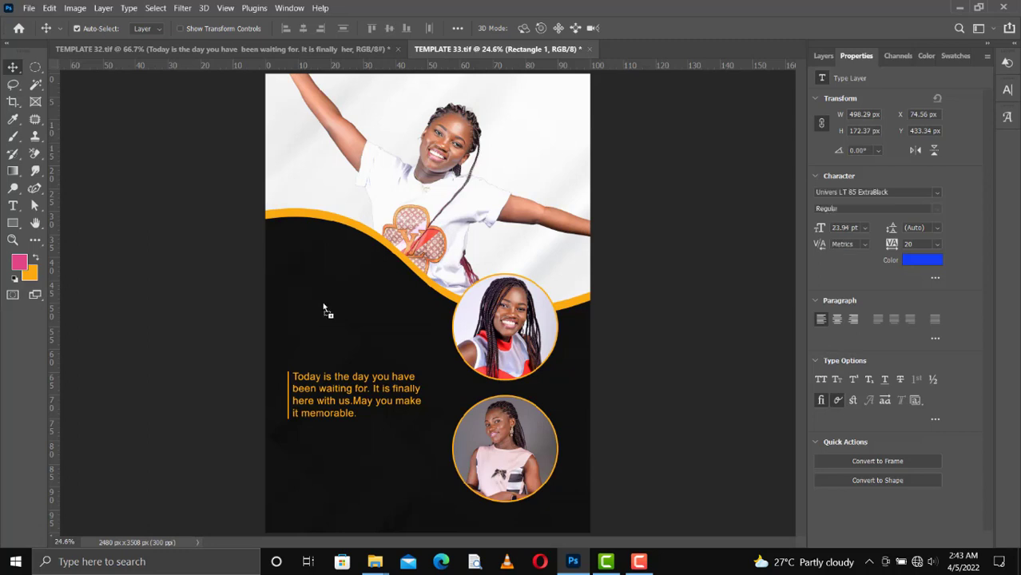
pyautogui.moveTo(324, 308); pyautogui.dragTo(324, 309)
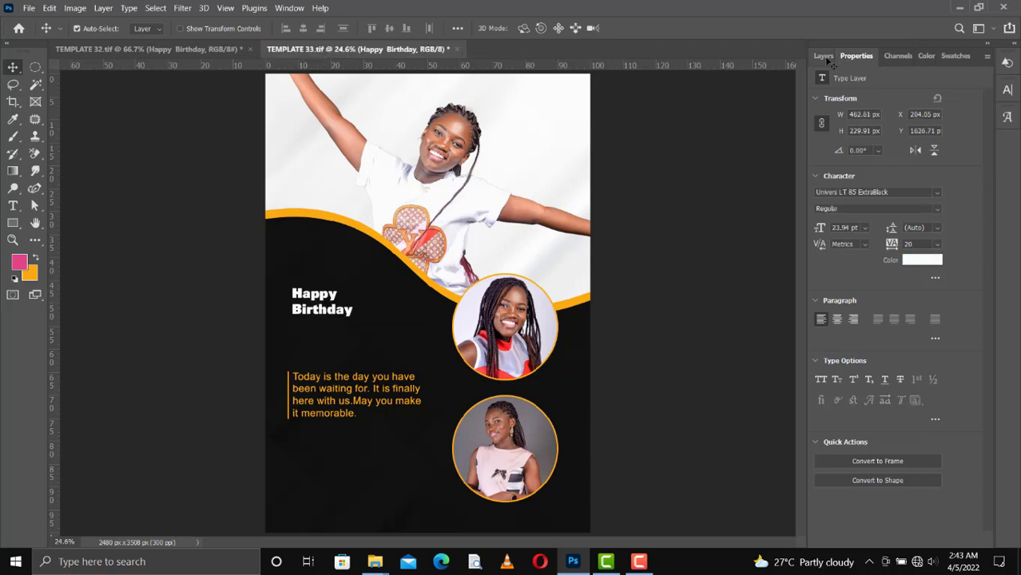
pyautogui.click(824, 56)
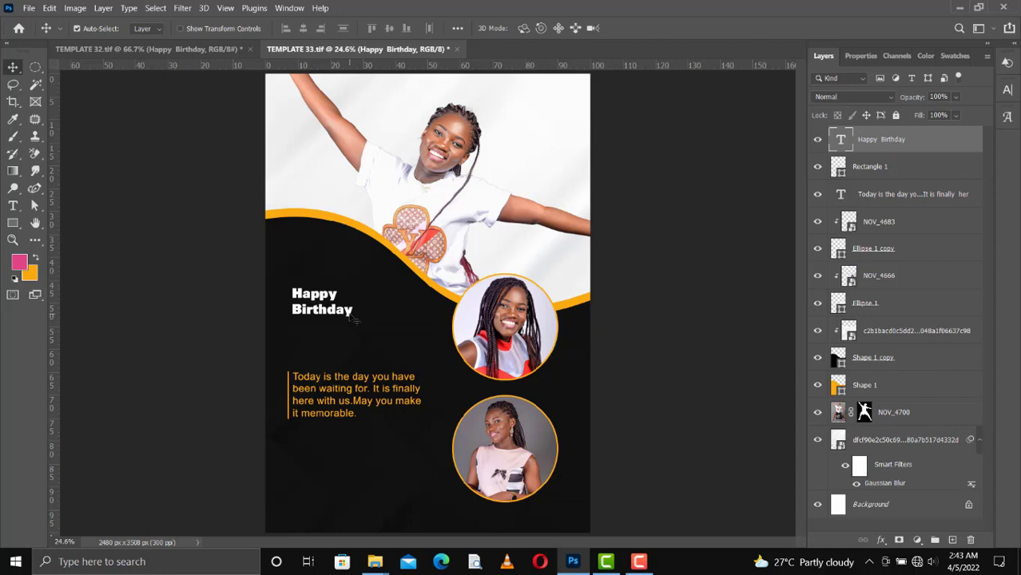
pyautogui.hotkey('ctrl', 't')
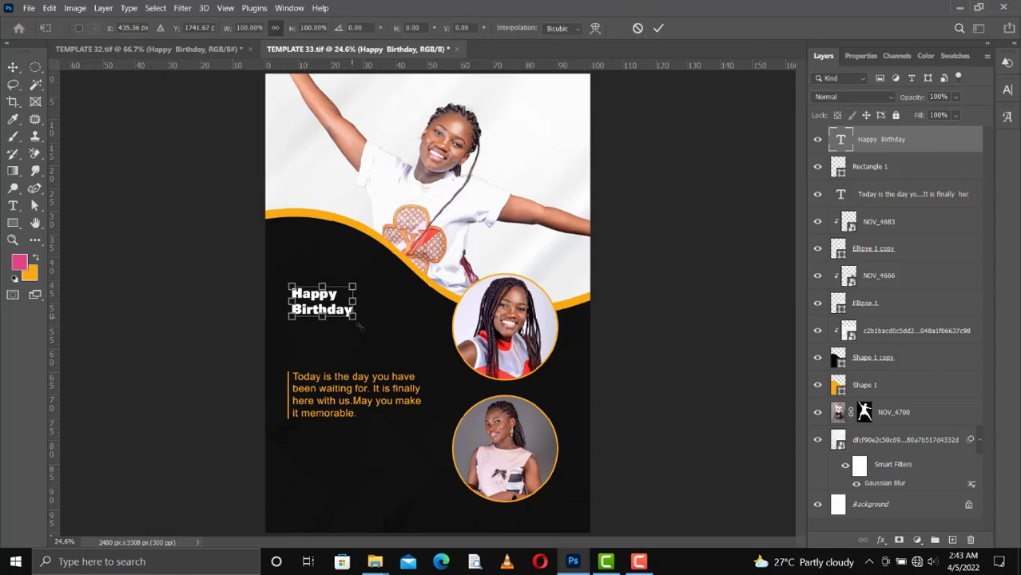
pyautogui.moveTo(366, 324); pyautogui.dragTo(417, 348)
pyautogui.moveTo(292, 286); pyautogui.dragTo(274, 277)
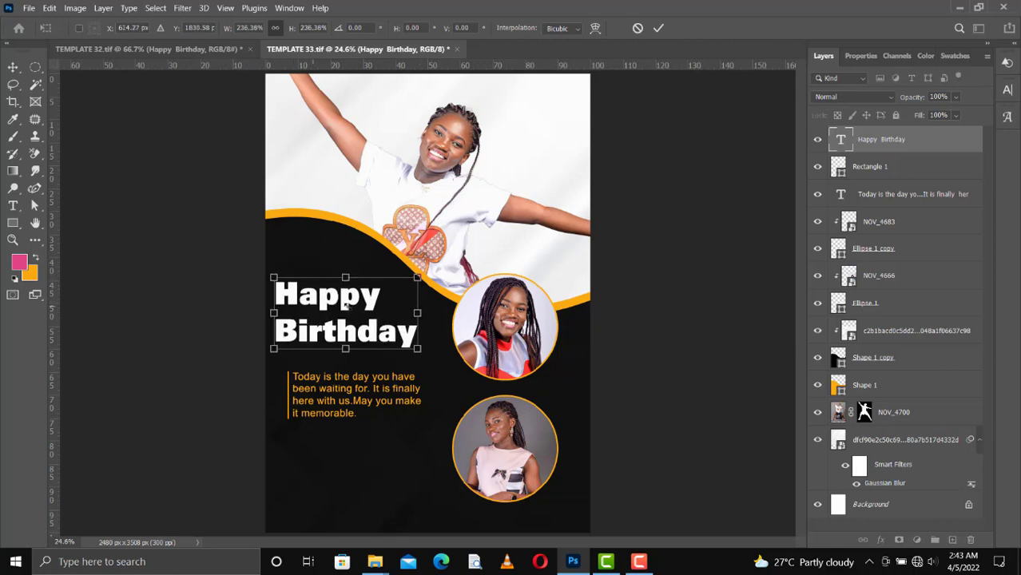
pyautogui.press('Return')
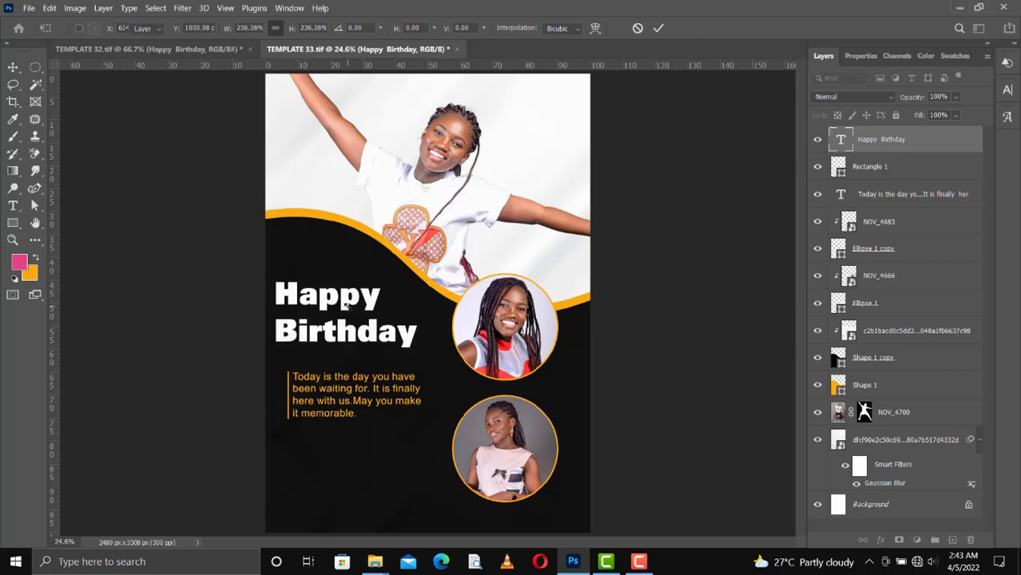
# Nudge the Happy Birthday title right and down to sit above the gold message.
pyautogui.hotkey('shift', 'Right')
pyautogui.hotkey('shift', 'Right')
pyautogui.hotkey('shift', 'Right')
pyautogui.hotkey('shift', 'Right')
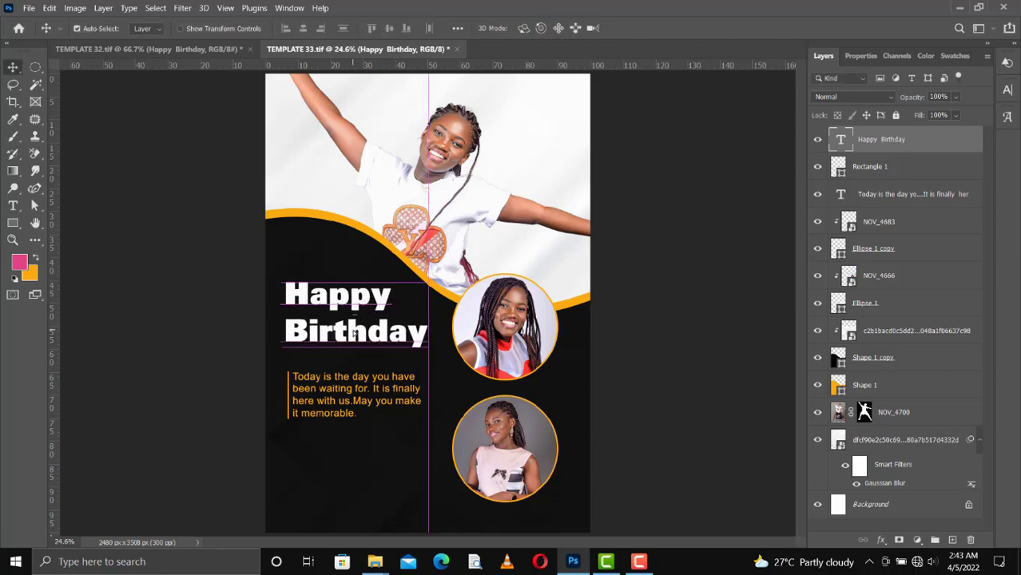
pyautogui.hotkey('shift', 'Right')
pyautogui.hotkey('shift', 'Right')
pyautogui.hotkey('shift', 'Right')
pyautogui.press('Down')
pyautogui.press('Down')
pyautogui.press('Down')
pyautogui.press('Down')
pyautogui.press('Down')
pyautogui.press('Down')
pyautogui.press('Down')
pyautogui.press('Down')
pyautogui.press('Down')
pyautogui.press('Down')
pyautogui.press('Down')
pyautogui.press('Down')
pyautogui.press('Down')
pyautogui.press('Down')
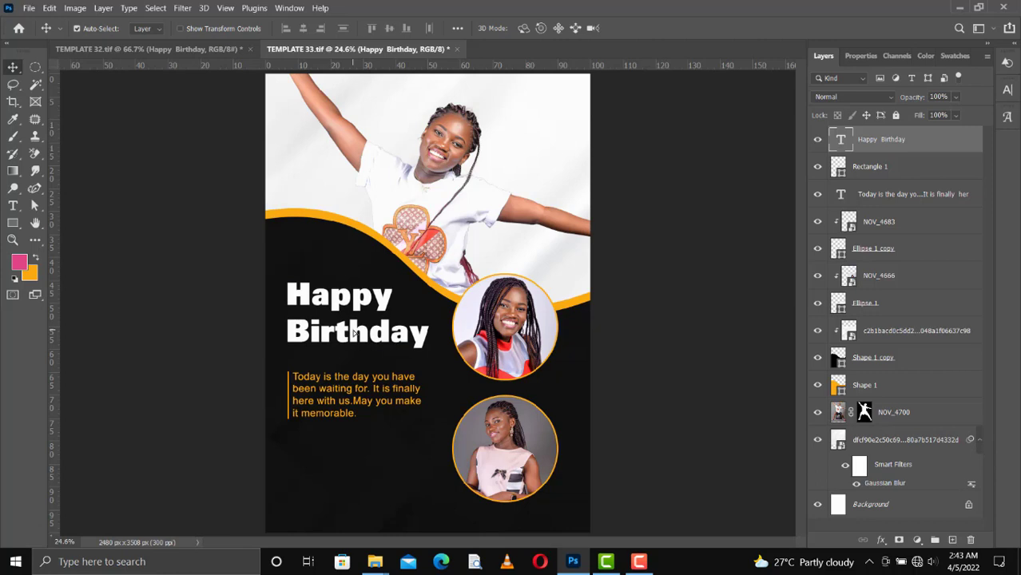
pyautogui.press('Left')
pyautogui.press('Left')
pyautogui.press('Left')
pyautogui.press('Left')
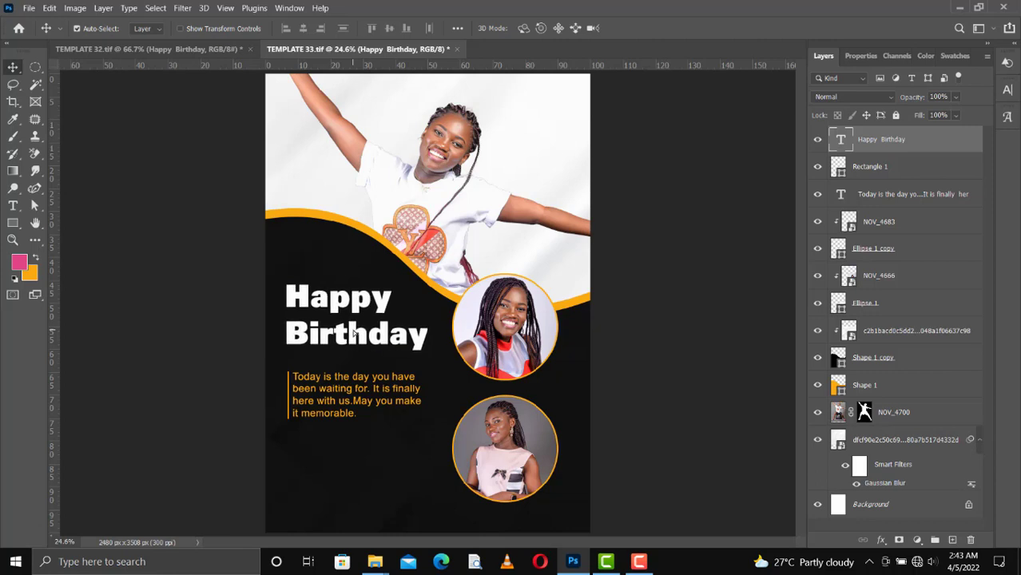
pyautogui.press('Down')
pyautogui.press('Down')
pyautogui.press('Down')
pyautogui.press('Down')
pyautogui.press('Down')
pyautogui.press('Down')
pyautogui.press('Down')
pyautogui.press('Down')
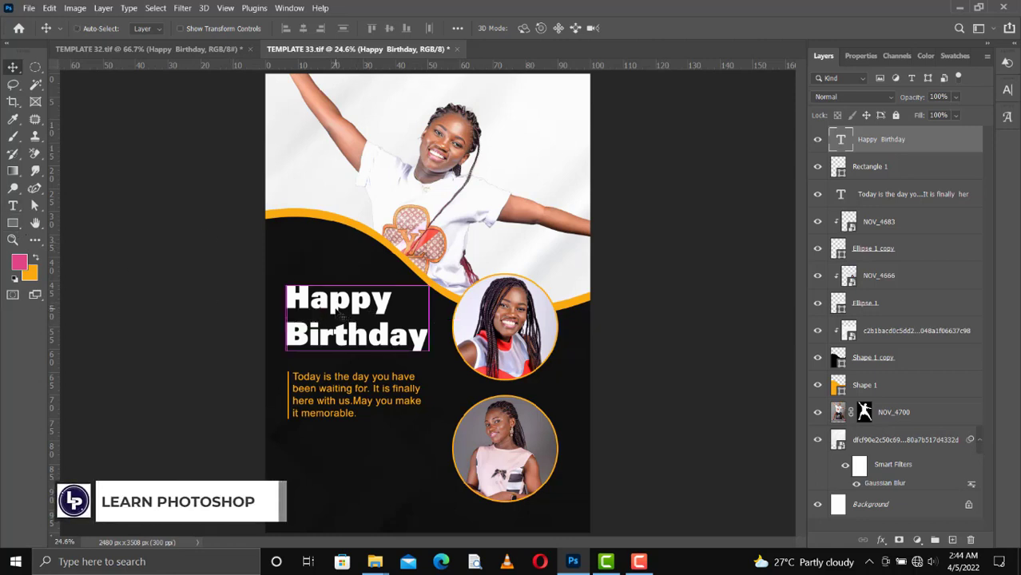
# Duplicate the title below the gold message and retype it as the celebrant's name.
pyautogui.hotkey('ctrl', 'j')
pyautogui.moveTo(342, 314); pyautogui.dragTo(349, 454)
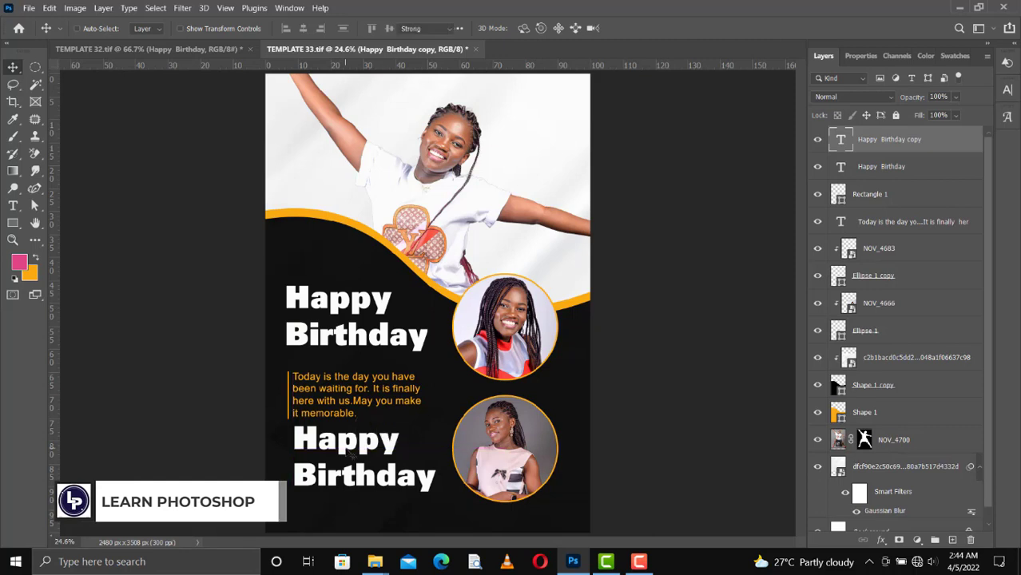
pyautogui.doubleClick(352, 455)
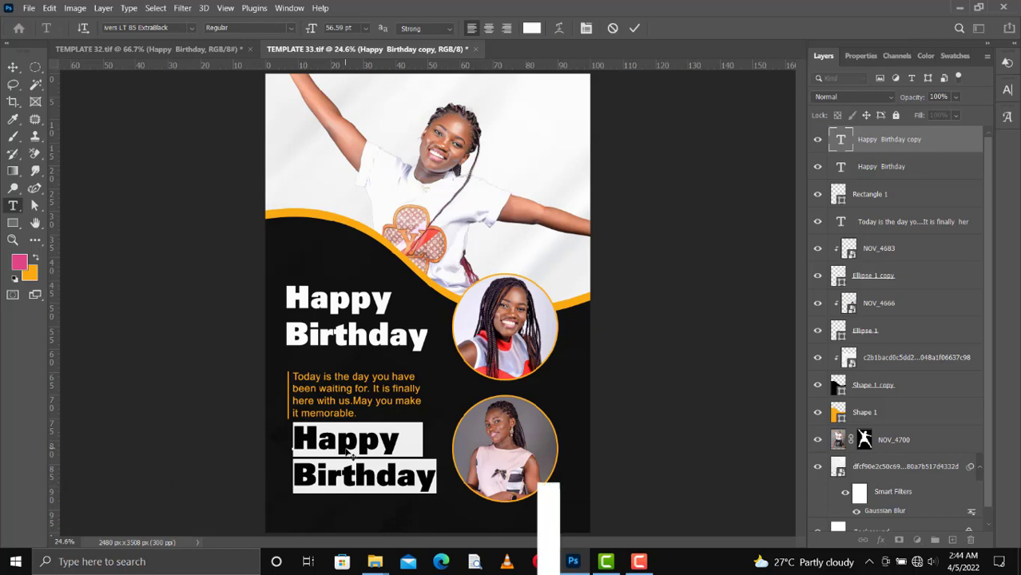
pyautogui.click(349, 452)
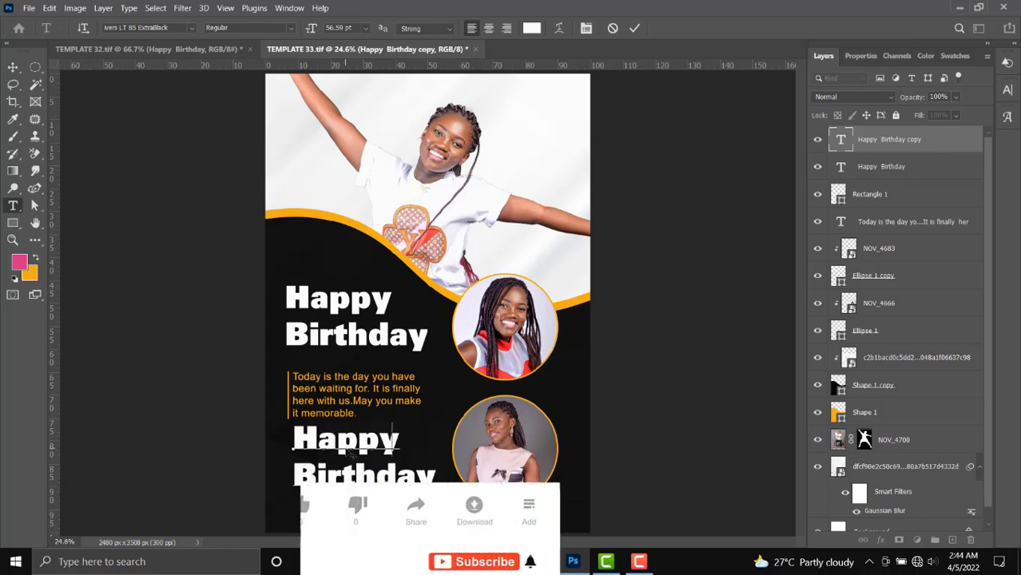
pyautogui.hotkey('ctrl', 'a')
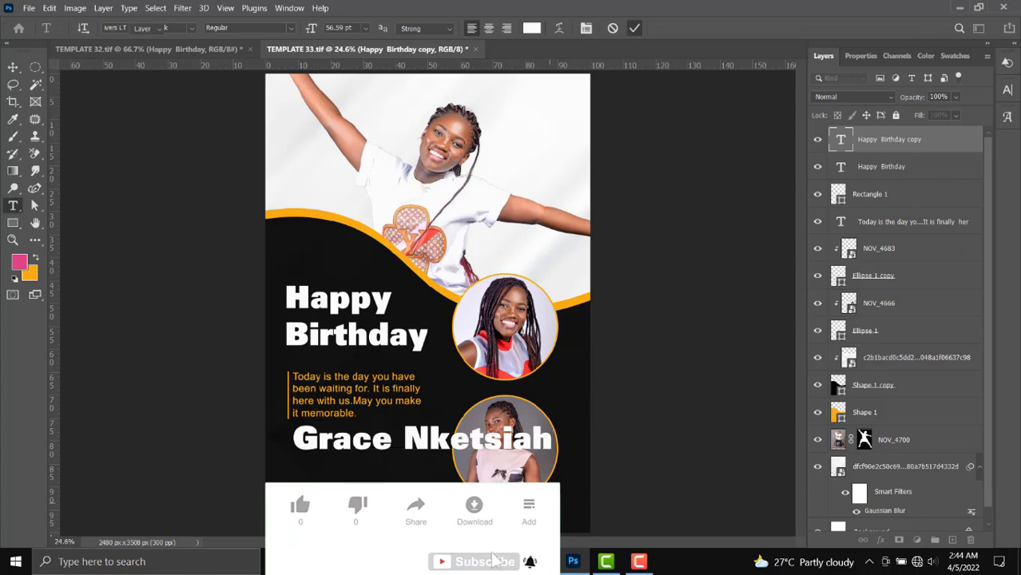
# Scale the name line down to 52.2%.
pyautogui.hotkey('ctrl', 't')
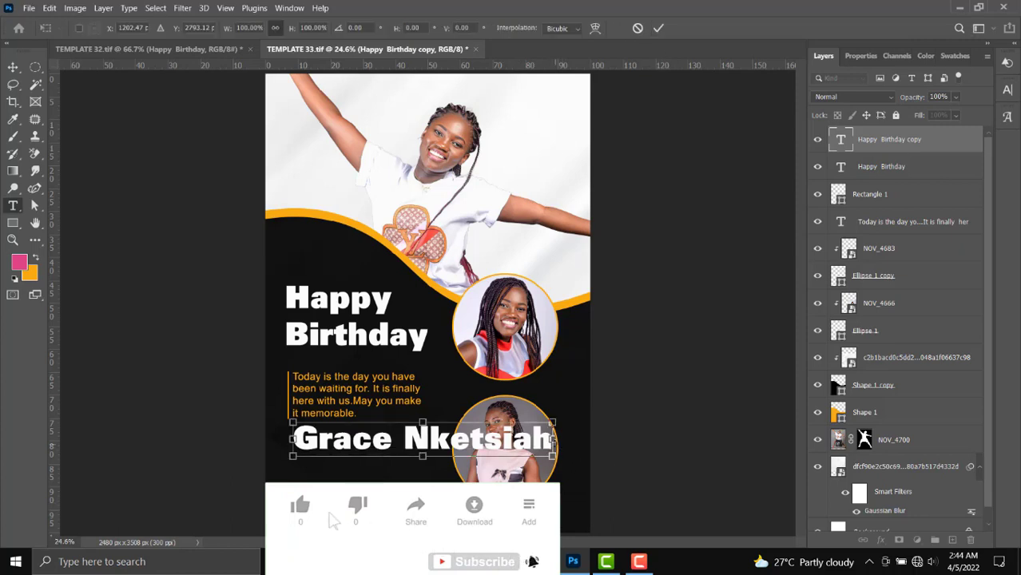
pyautogui.moveTo(552, 430); pyautogui.dragTo(432, 439)
pyautogui.press('Return')
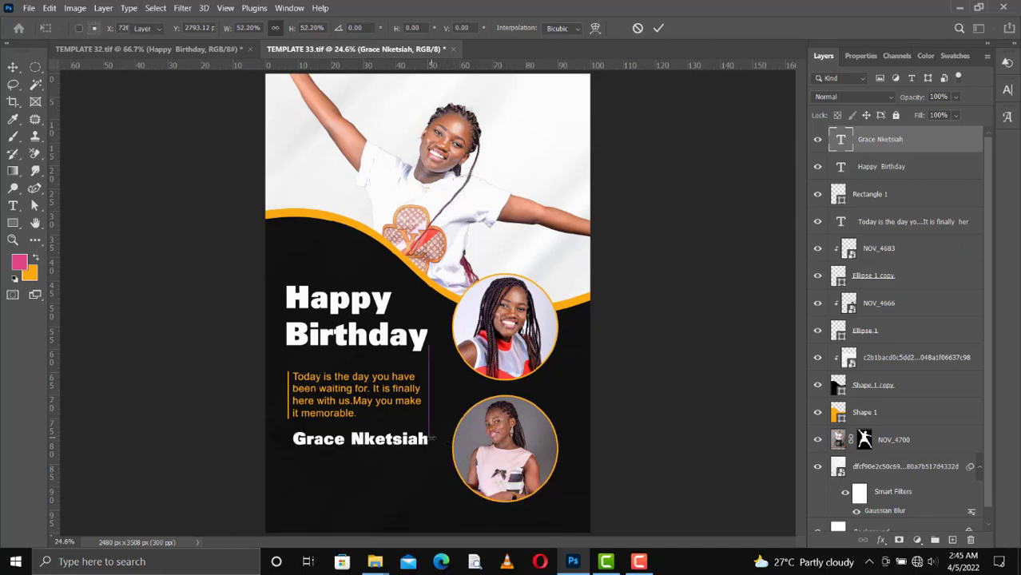
# Position the name beneath the message and move a copy of it just below.
pyautogui.moveTo(372, 445); pyautogui.dragTo(367, 455)
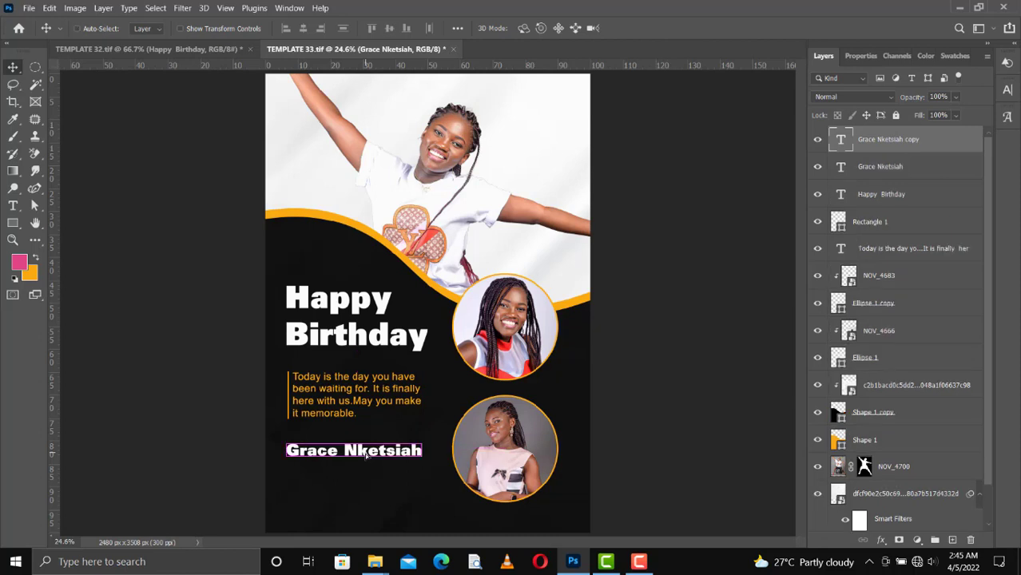
pyautogui.press('ctrl')
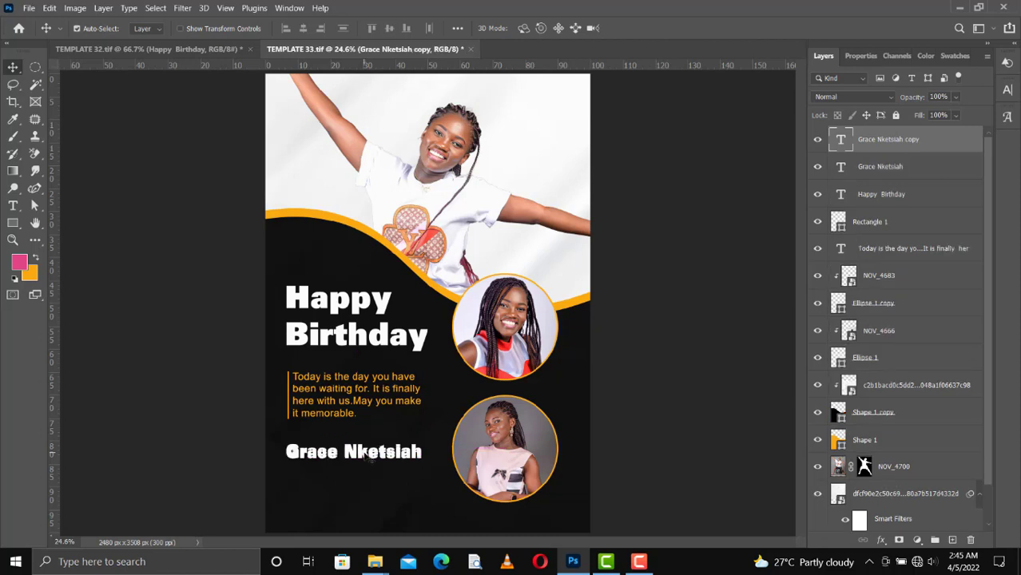
pyautogui.moveTo(368, 455); pyautogui.dragTo(370, 473)
# Flip the name copy vertically and nudge it snug under the original as a reflection.
pyautogui.hotkey('ctrl', 't')
pyautogui.rightClick(368, 473)
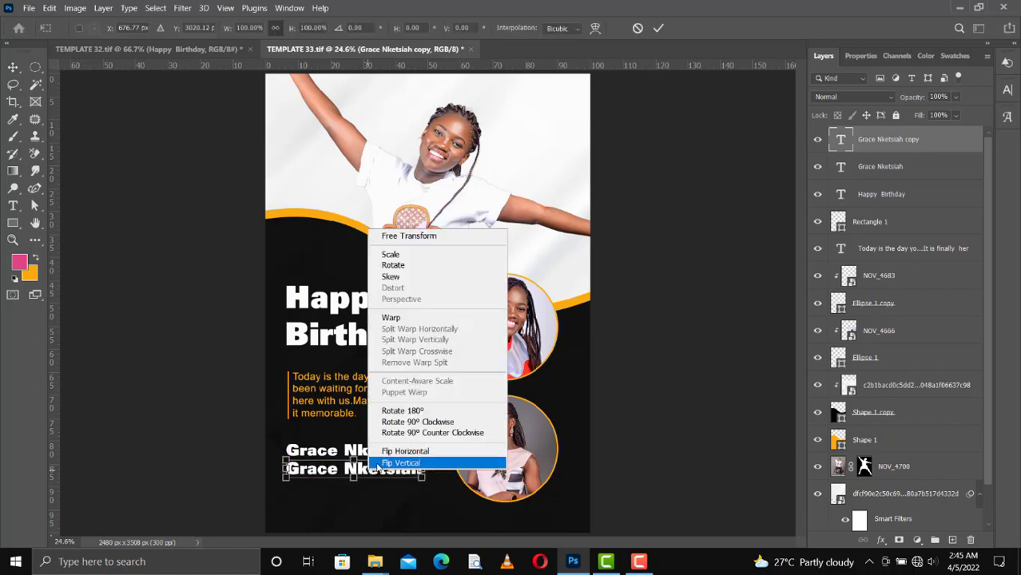
pyautogui.click(402, 458)
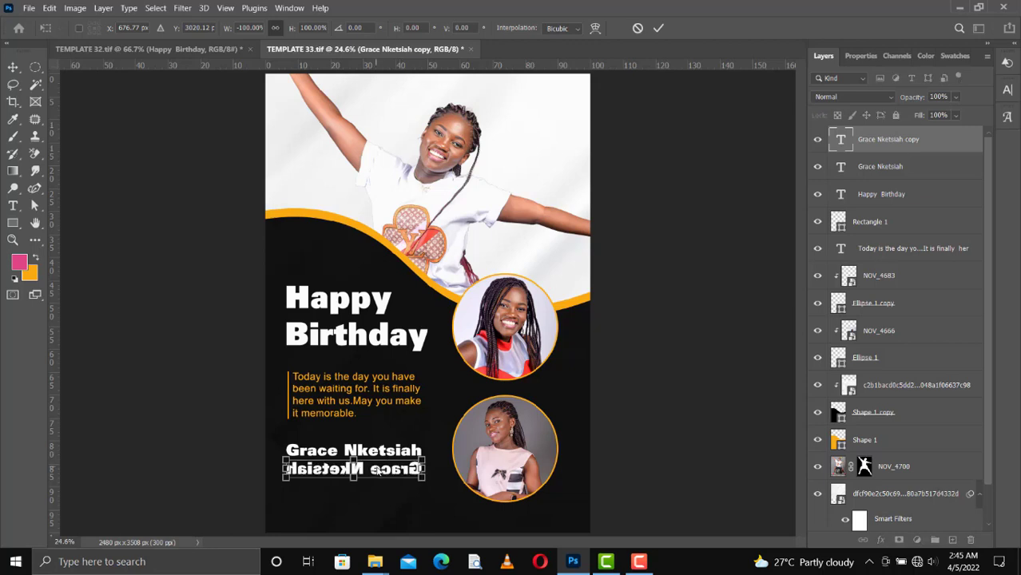
pyautogui.hotkey('ctrl', 'z')
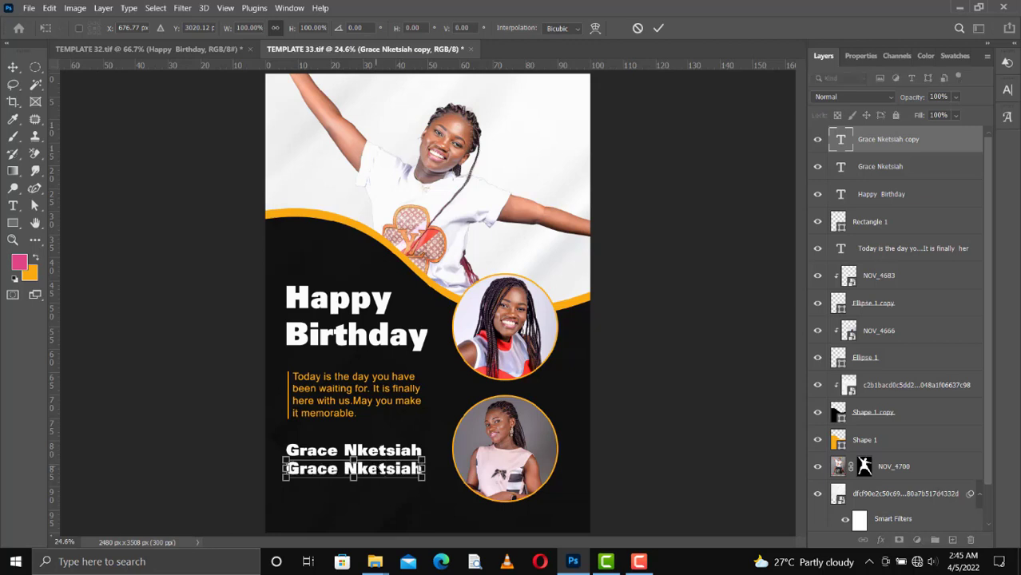
pyautogui.rightClick(373, 473)
pyautogui.click(409, 456)
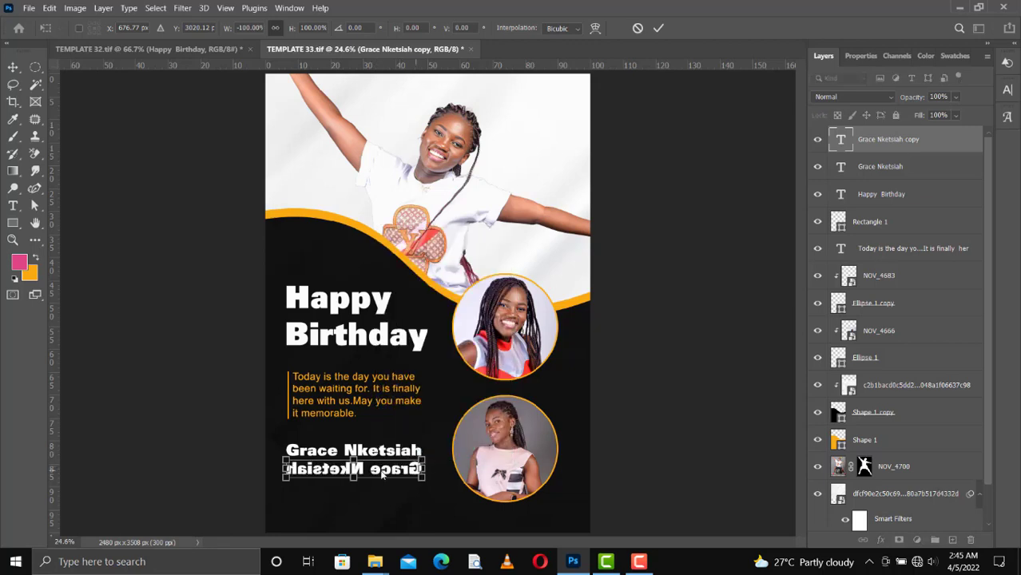
pyautogui.rightClick(377, 472)
pyautogui.click(410, 464)
pyautogui.rightClick(376, 472)
pyautogui.click(412, 449)
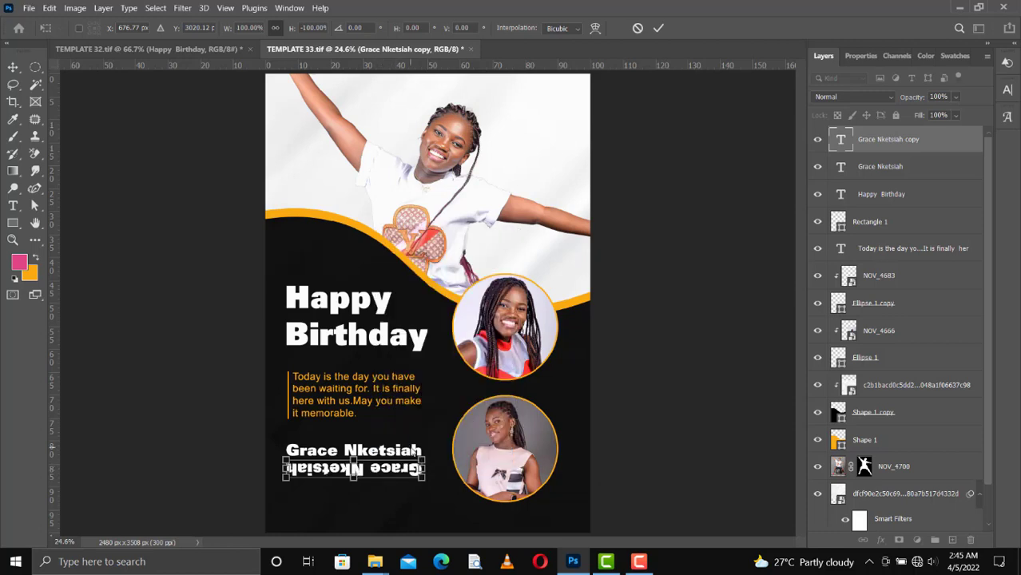
pyautogui.click(659, 29)
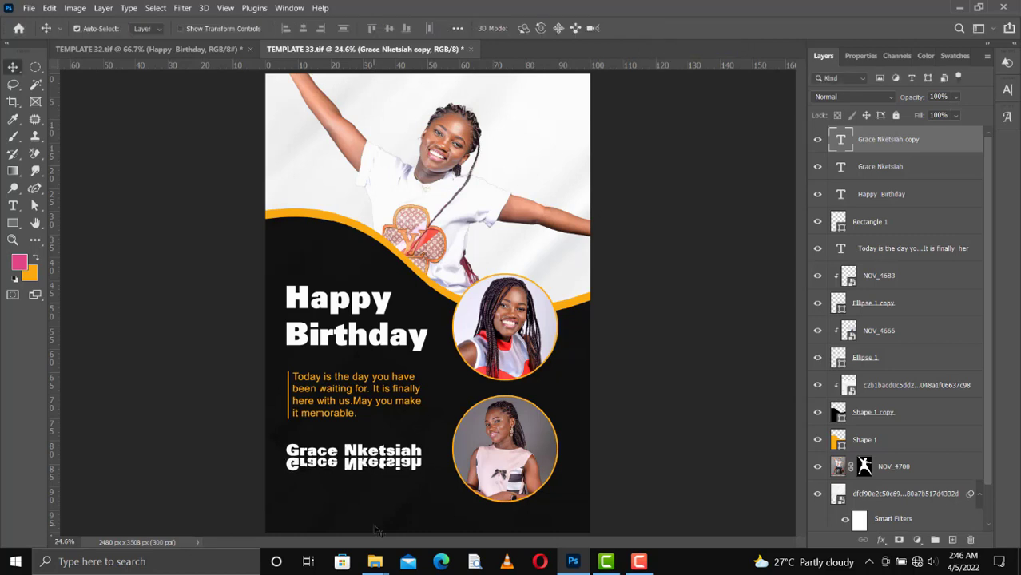
pyautogui.hotkey('shift', 'Up')
pyautogui.hotkey('shift', 'Up')
pyautogui.hotkey('shift', 'Up')
pyautogui.hotkey('shift', 'Down')
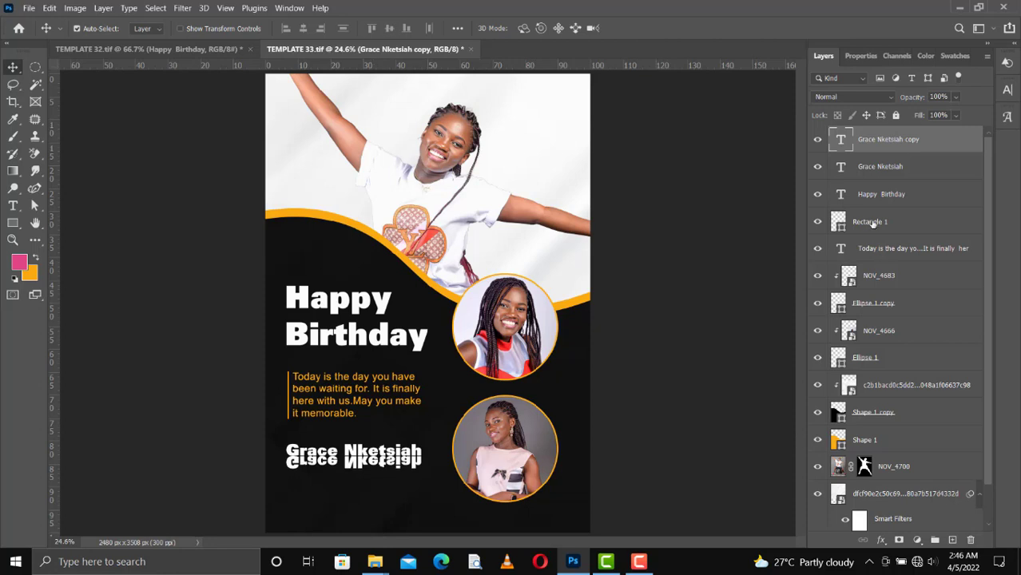
# Add a layer mask to the mirrored name copy and select the area around the reflection.
pyautogui.click(900, 541)
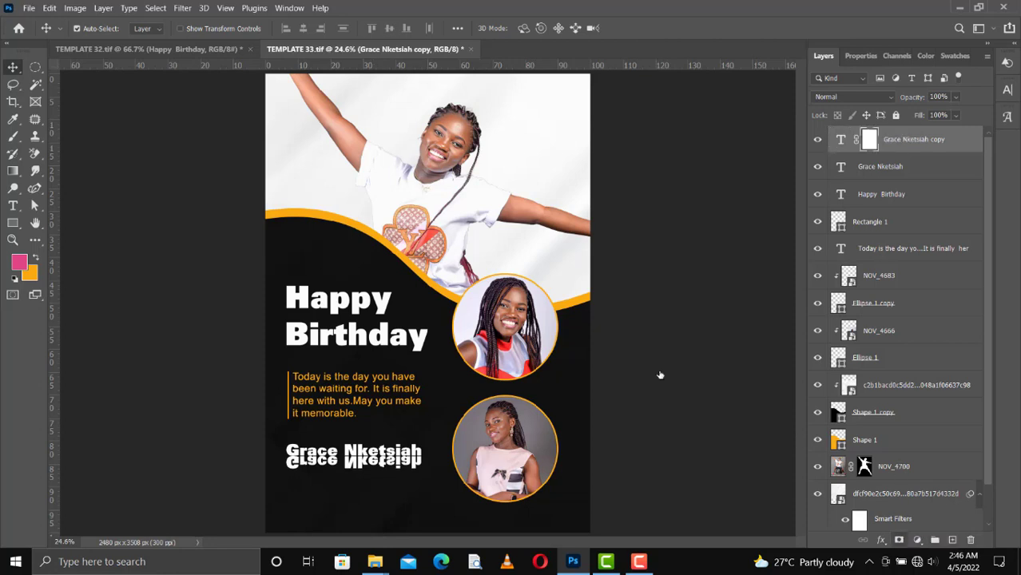
pyautogui.press('d')
pyautogui.press('m')
pyautogui.moveTo(310, 462); pyautogui.dragTo(433, 478)
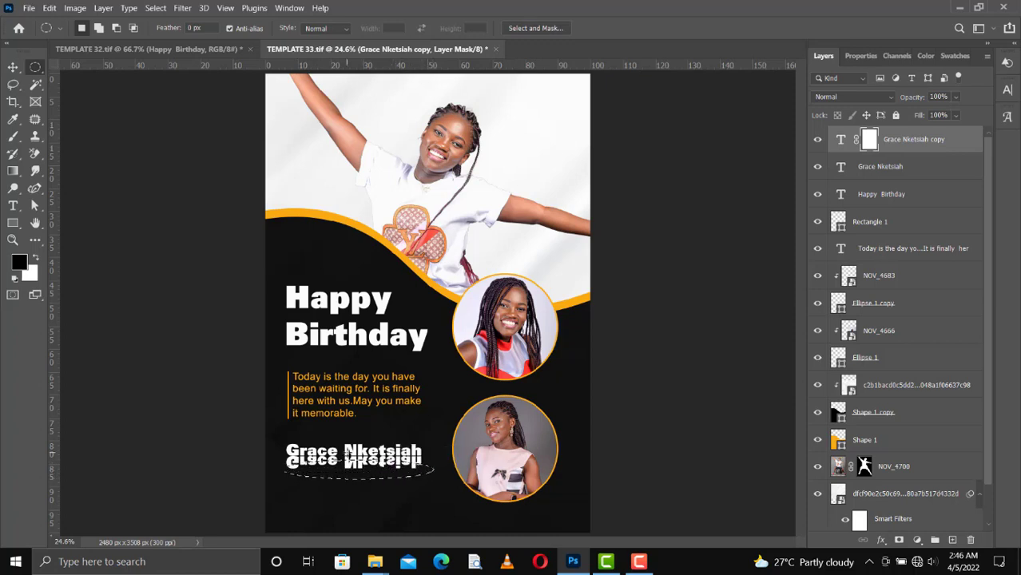
# Paint black with a soft brush on the mask to fade the reflection, then set layer opacity to 20%.
pyautogui.press('b')
pyautogui.moveTo(303, 473)
pyautogui.mouseDown()
pyautogui.moveTo(288, 471)
pyautogui.moveTo(431, 470)
pyautogui.moveTo(287, 469)
pyautogui.moveTo(410, 467)
pyautogui.mouseUp()
pyautogui.press(']')
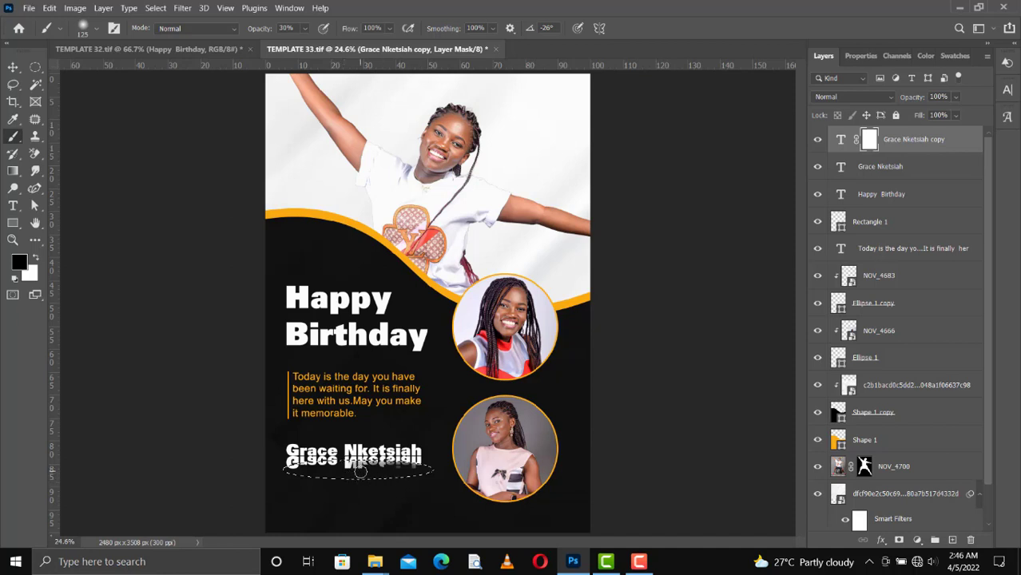
pyautogui.moveTo(336, 471); pyautogui.dragTo(288, 463)
pyautogui.press(']')
pyautogui.press(']')
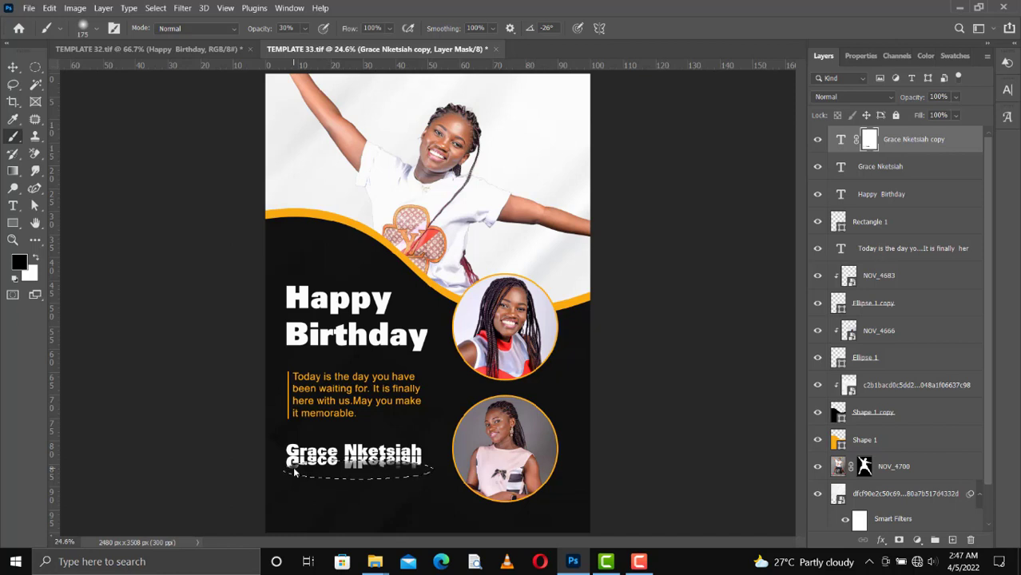
pyautogui.press('5')
pyautogui.moveTo(332, 468)
pyautogui.mouseDown()
pyautogui.moveTo(423, 472)
pyautogui.moveTo(292, 474)
pyautogui.moveTo(394, 480)
pyautogui.moveTo(352, 476)
pyautogui.moveTo(430, 465)
pyautogui.moveTo(291, 472)
pyautogui.moveTo(424, 472)
pyautogui.mouseUp()
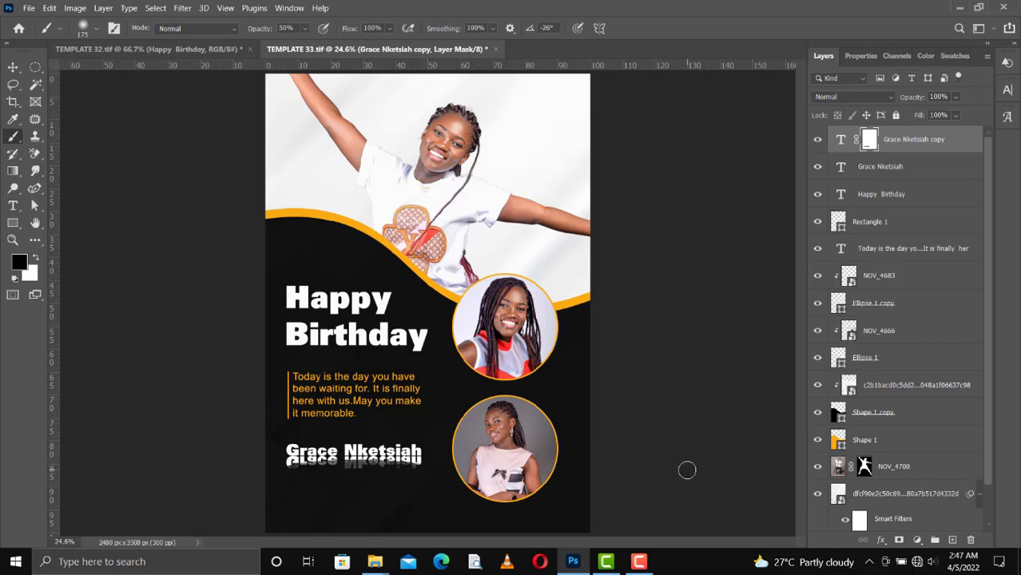
pyautogui.moveTo(955, 103); pyautogui.dragTo(928, 116)
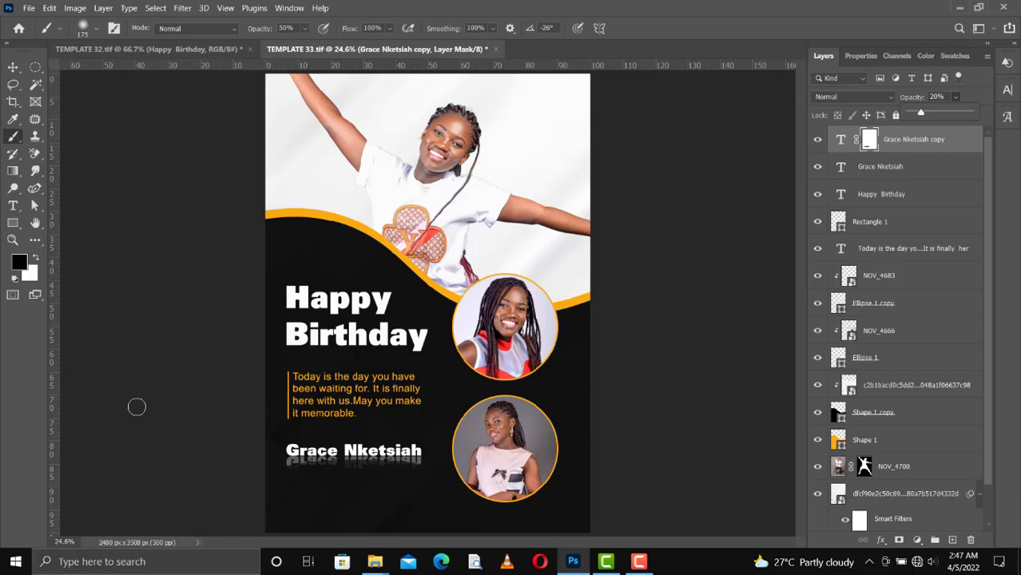
pyautogui.press('v')
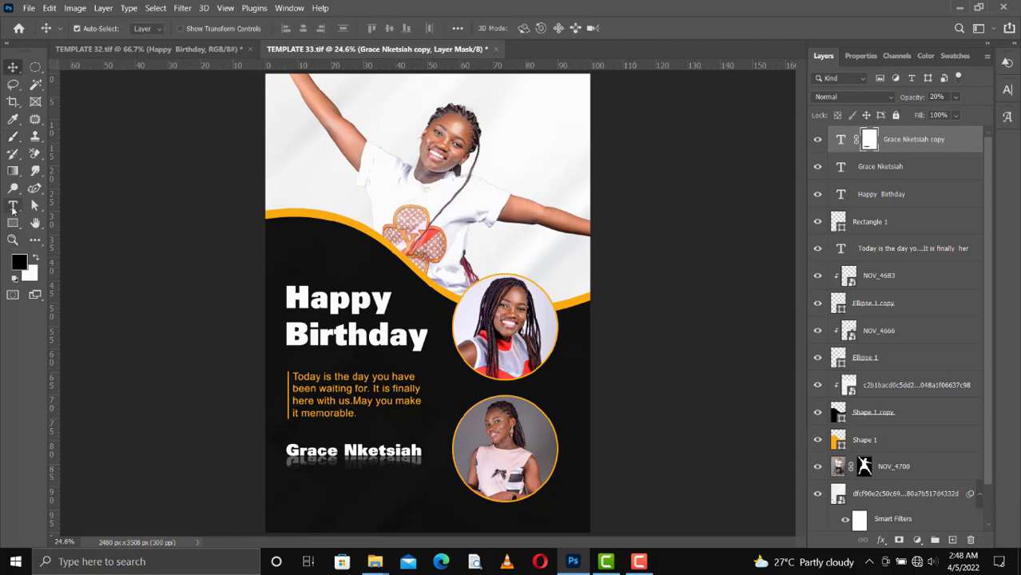
# Draw an 881 × 125 px rounded rectangle below the name reflection and fill it white.
pyautogui.moveTo(13, 223); pyautogui.dragTo(63, 240)
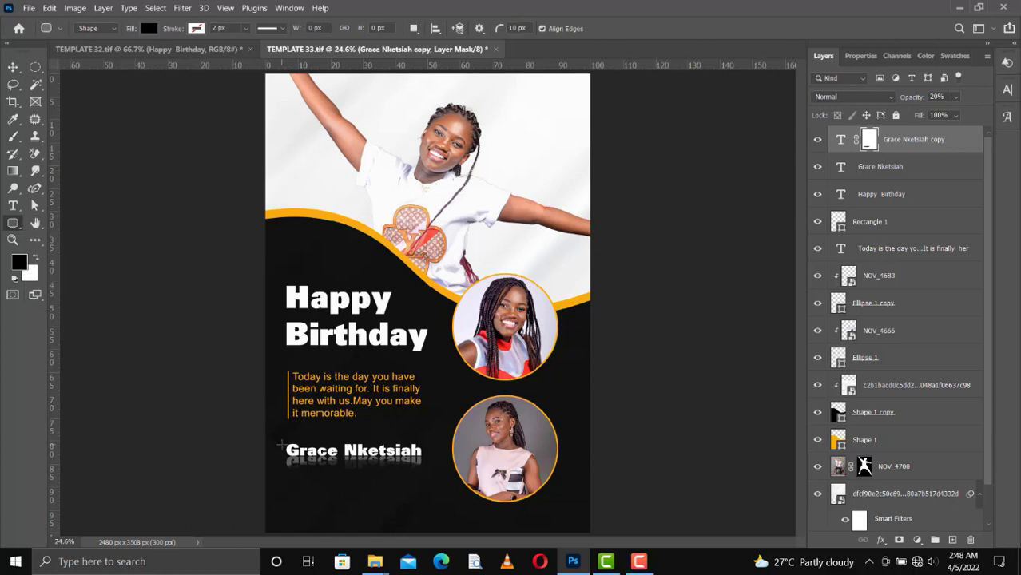
pyautogui.moveTo(295, 481); pyautogui.dragTo(410, 497)
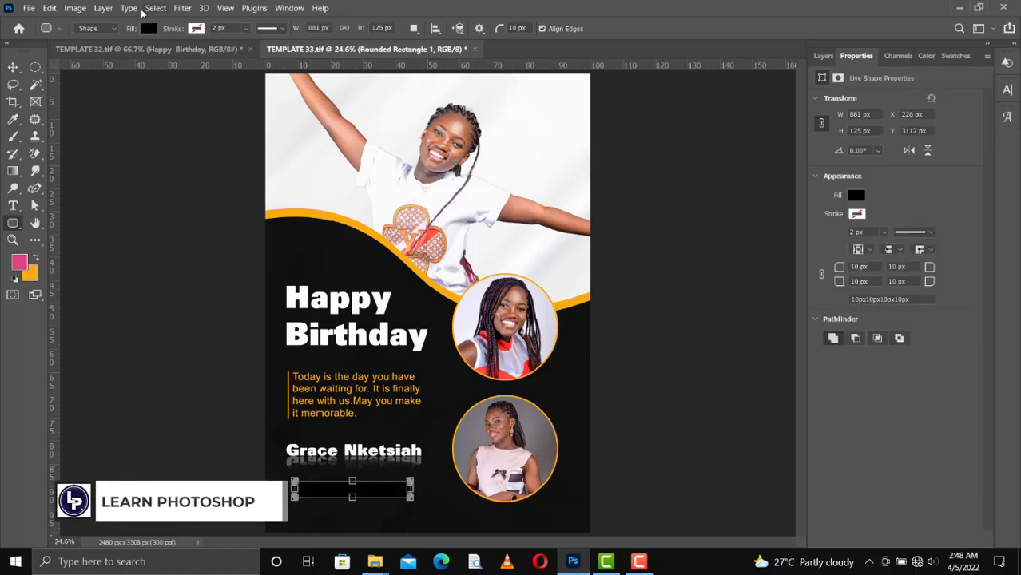
pyautogui.click(148, 28)
pyautogui.click(149, 99)
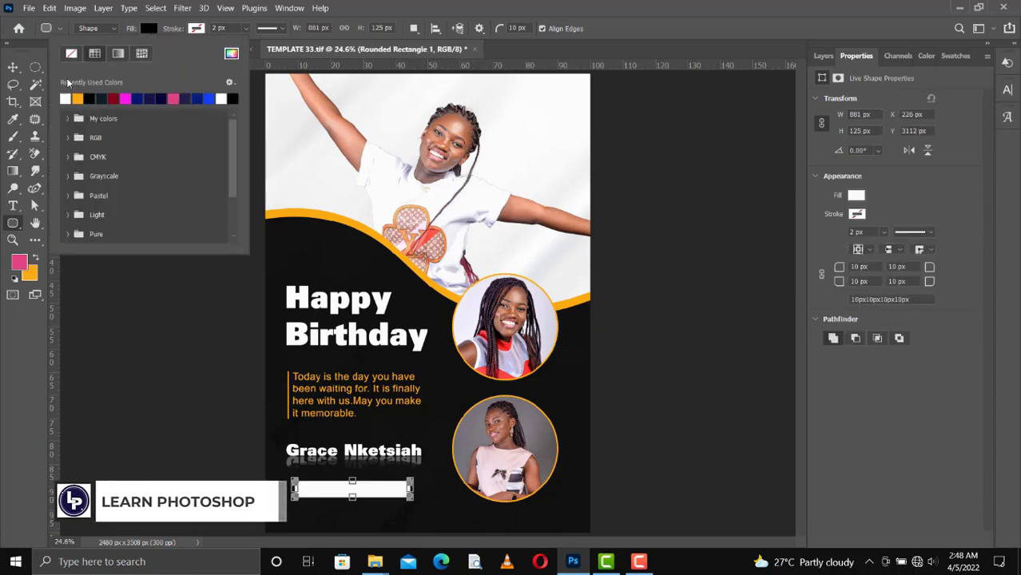
pyautogui.click(12, 67)
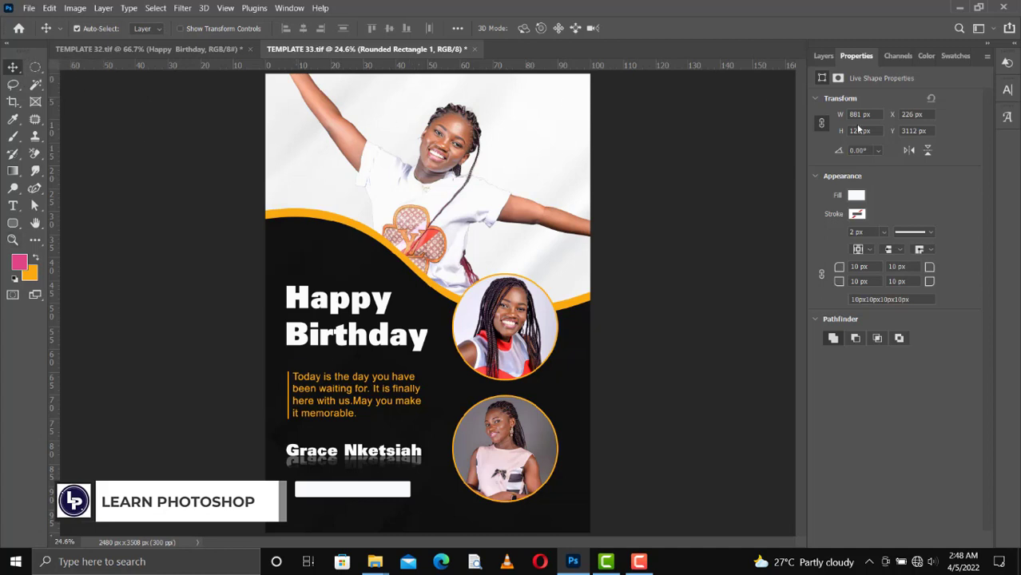
pyautogui.click(823, 56)
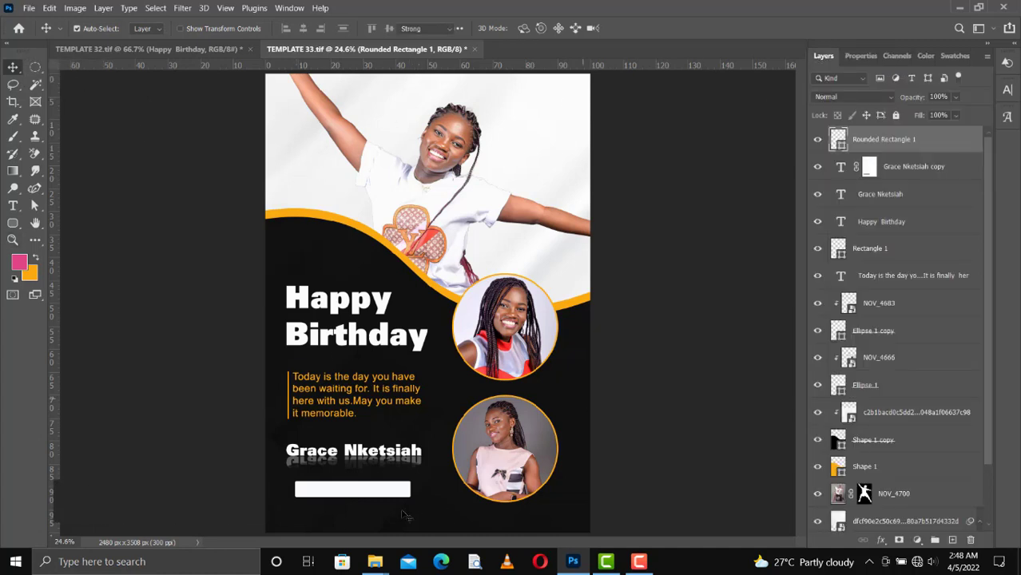
# Type the date '26th May, 2022' and nudge it up onto the white bar.
pyautogui.press('t')
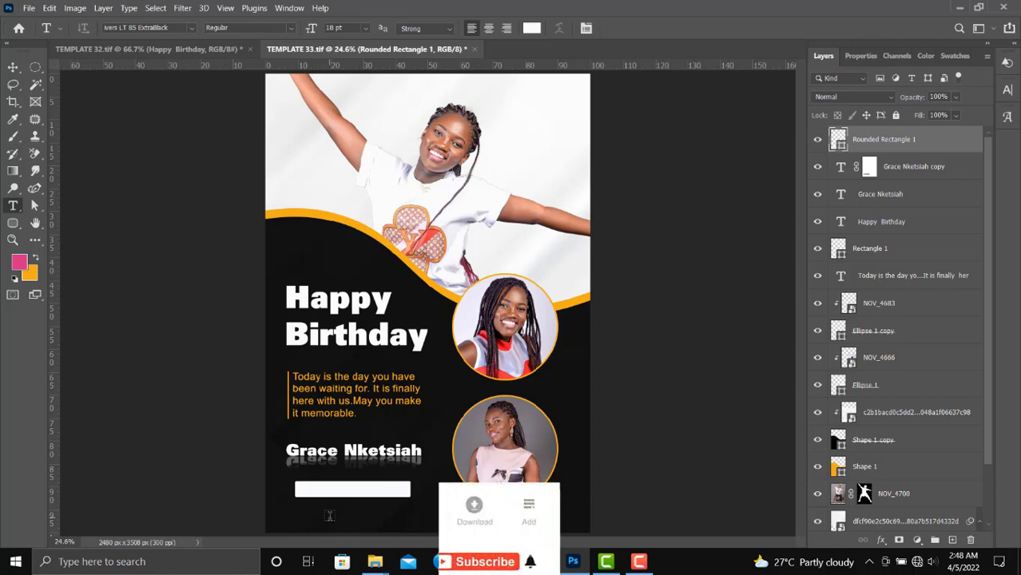
pyautogui.click(329, 515)
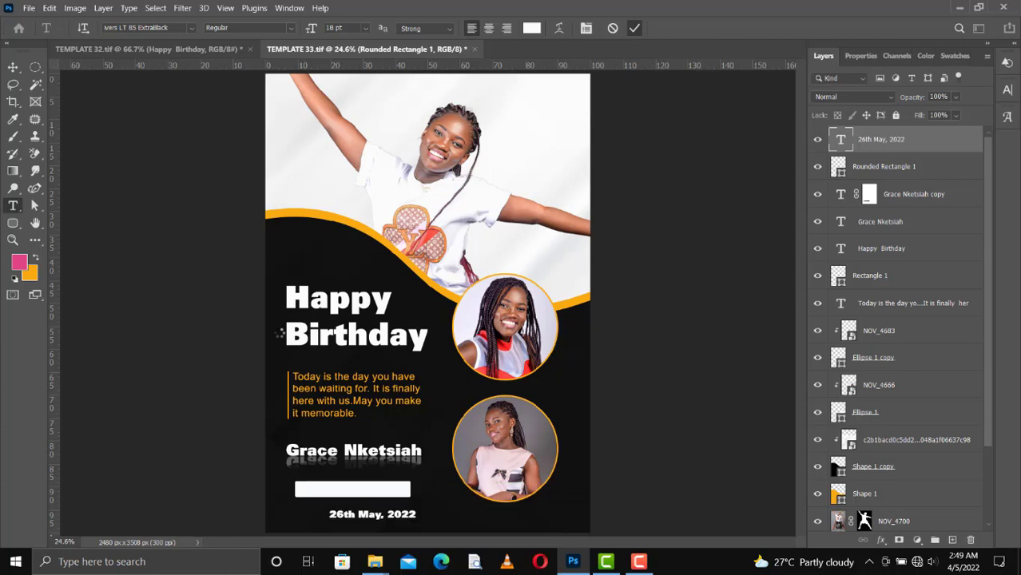
pyautogui.hotkey('ctrl', 'Return')
pyautogui.press('v')
pyautogui.hotkey('shift', 'Up')
pyautogui.hotkey('shift', 'Up')
pyautogui.hotkey('shift', 'Up')
pyautogui.hotkey('shift', 'Up')
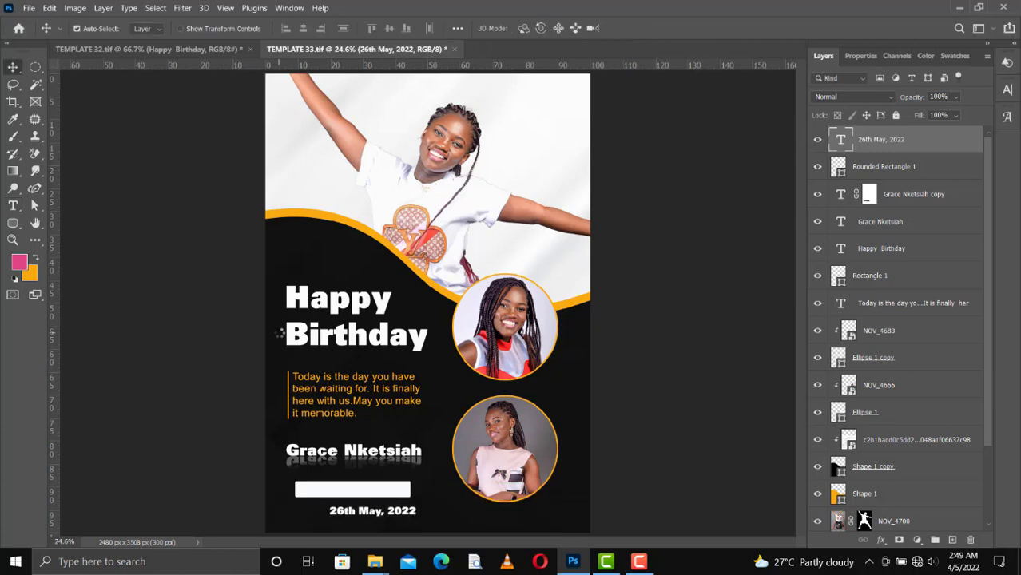
pyautogui.hotkey('shift', 'Up')
pyautogui.hotkey('shift', 'Up')
pyautogui.hotkey('shift', 'Up')
pyautogui.hotkey('shift', 'Up')
pyautogui.hotkey('shift', 'Up')
pyautogui.hotkey('shift', 'Up')
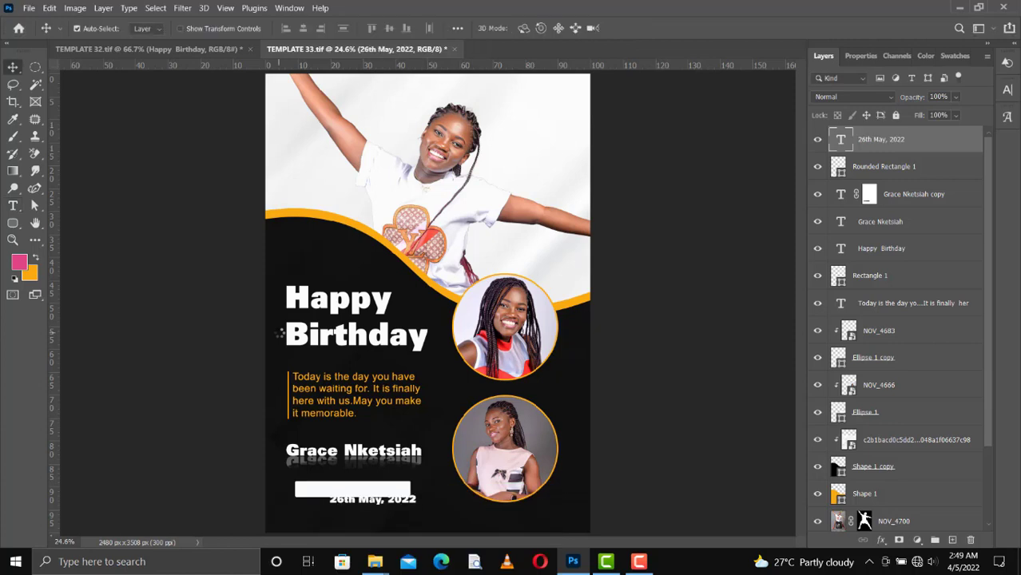
pyautogui.hotkey('shift', 'Up')
pyautogui.hotkey('shift', 'Up')
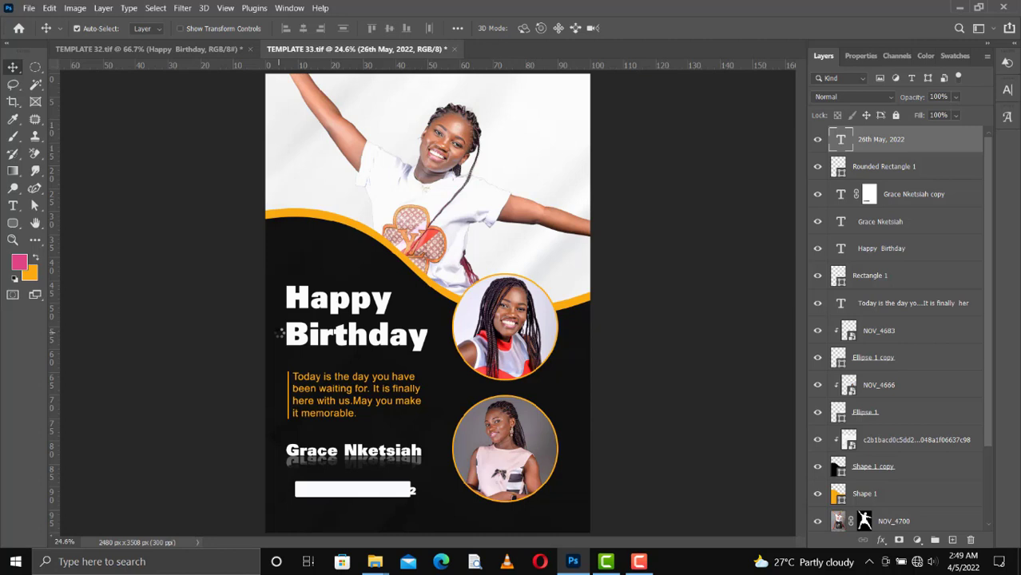
# Fill the date text black and fine-tune its position to centre it in the bar.
pyautogui.click(955, 56)
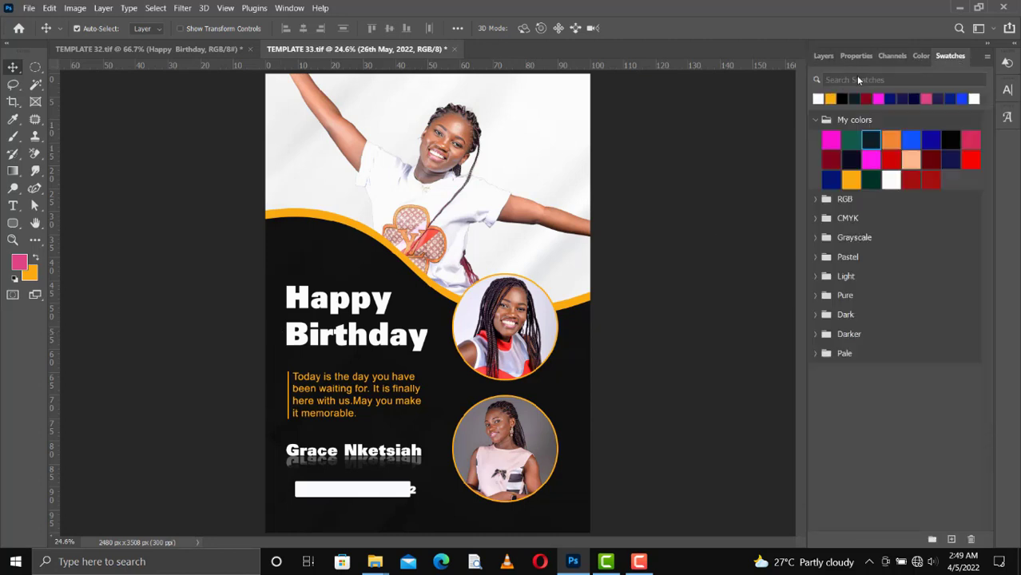
pyautogui.keyDown('ctrl'); pyautogui.click(841, 98); pyautogui.keyUp('ctrl')
pyautogui.hotkey('ctrl', 'BackSpace')
pyautogui.hotkey('shift', 'Left')
pyautogui.hotkey('shift', 'Left')
pyautogui.hotkey('shift', 'Left')
pyautogui.hotkey('shift', 'Left')
pyautogui.hotkey('shift', 'Left')
pyautogui.hotkey('shift', 'Left')
pyautogui.hotkey('shift', 'Left')
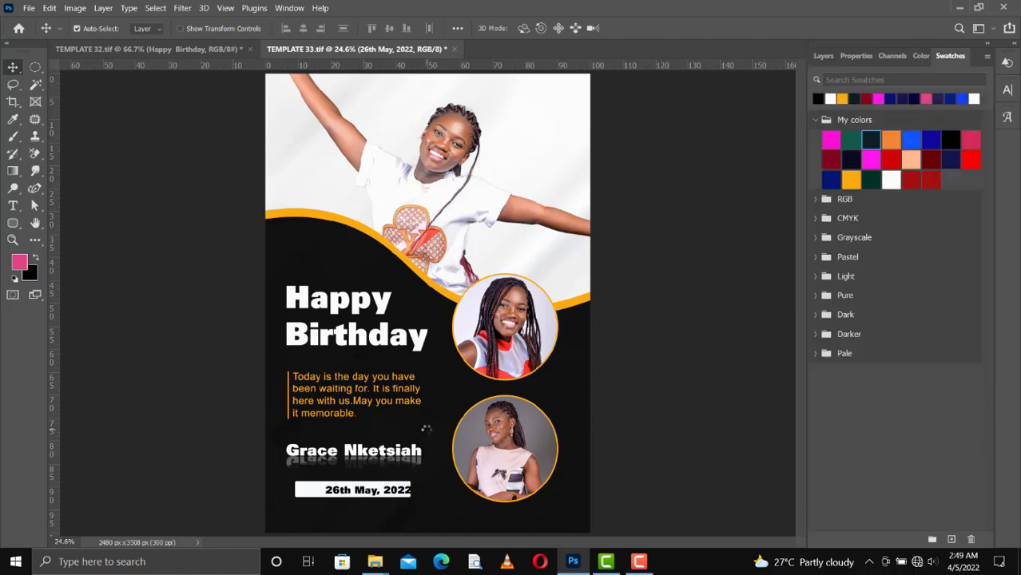
pyautogui.hotkey('shift', 'Left')
pyautogui.hotkey('shift', 'Left')
pyautogui.hotkey('shift', 'Left')
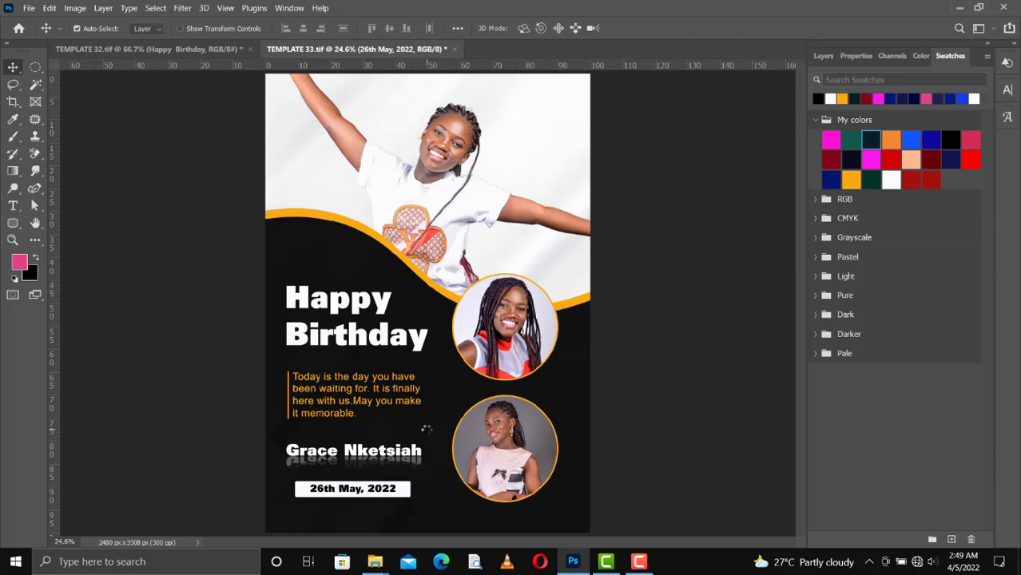
pyautogui.hotkey('shift', 'Up')
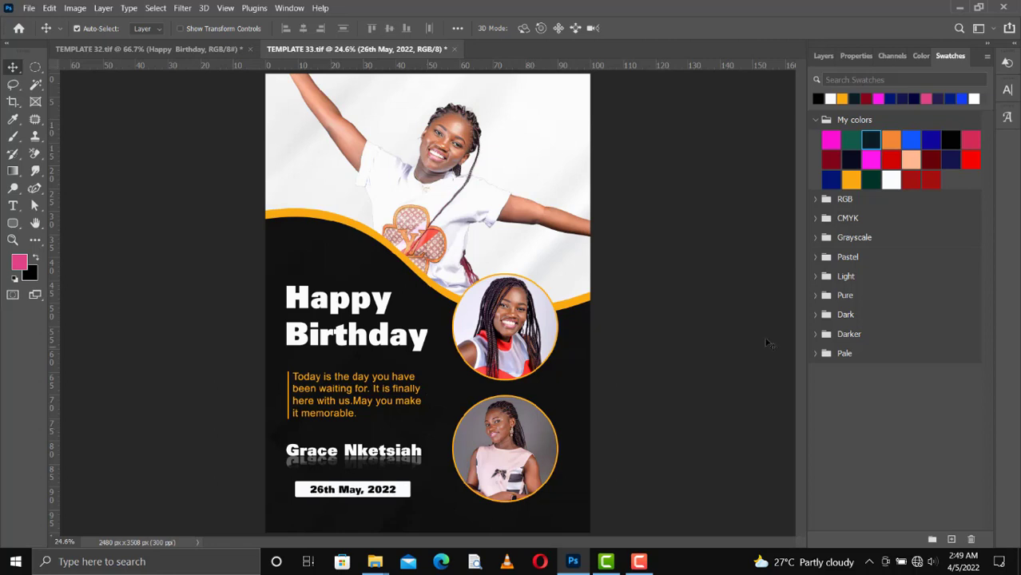
pyautogui.click(823, 56)
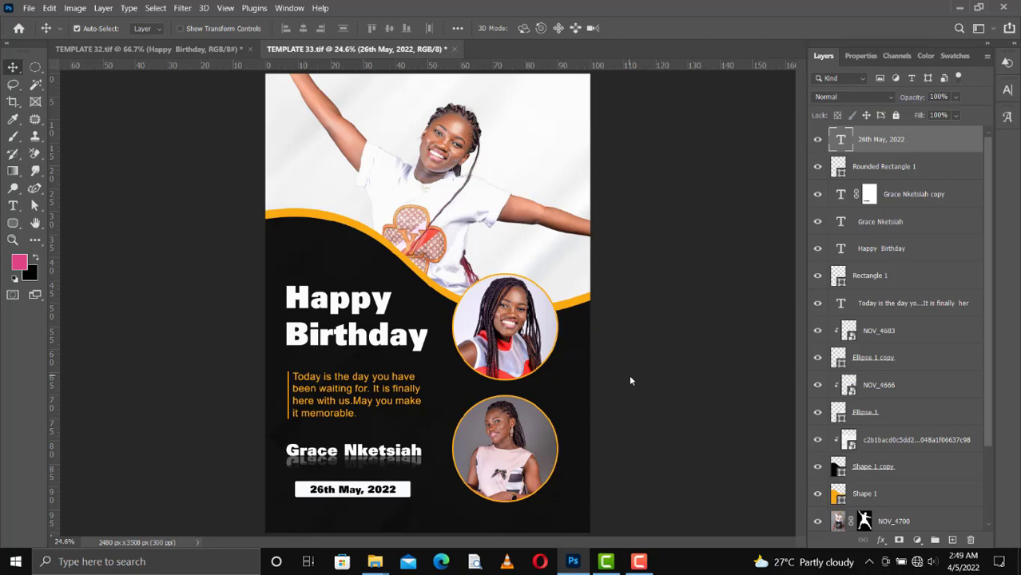